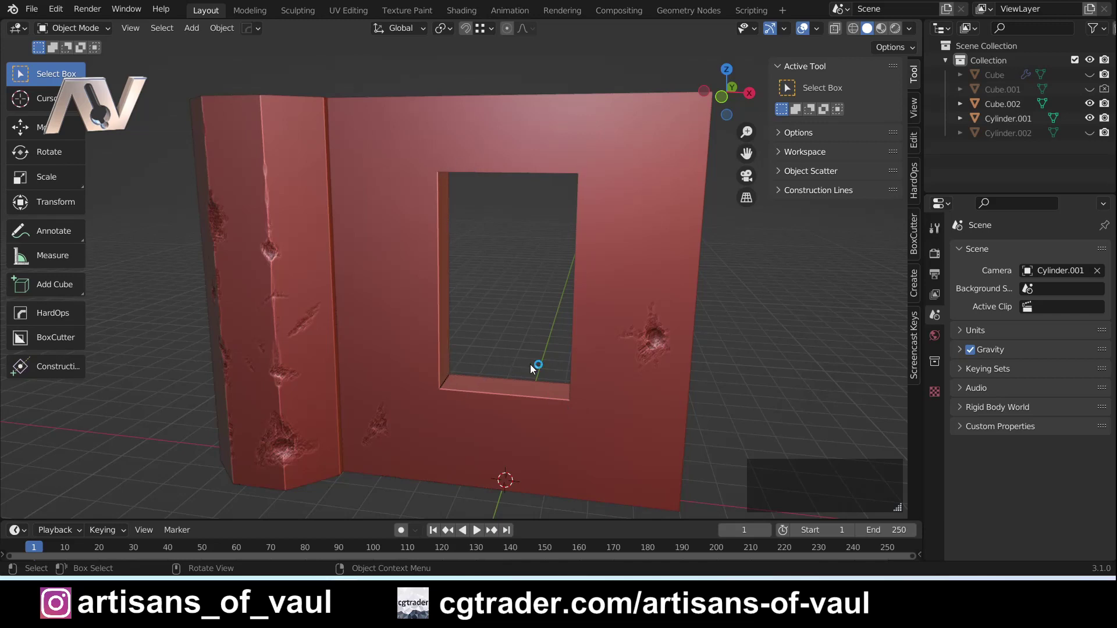
Add a cube mesh at the world origin with a size of 6.5 m
{"action": "middle_click_drag", "start_coordinate": [529, 364], "coordinate": [502, 348], "text": "shift"}
{"action": "key", "text": "shift+a"}
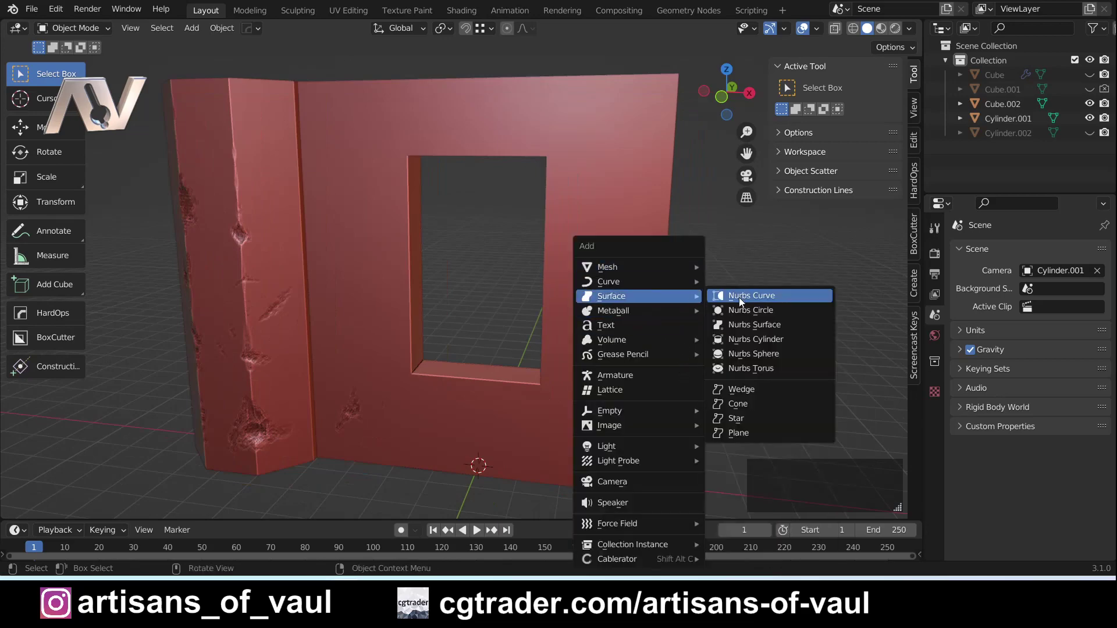
{"action": "mouse_move", "coordinate": [608, 267]}
{"action": "left_click", "coordinate": [751, 281]}
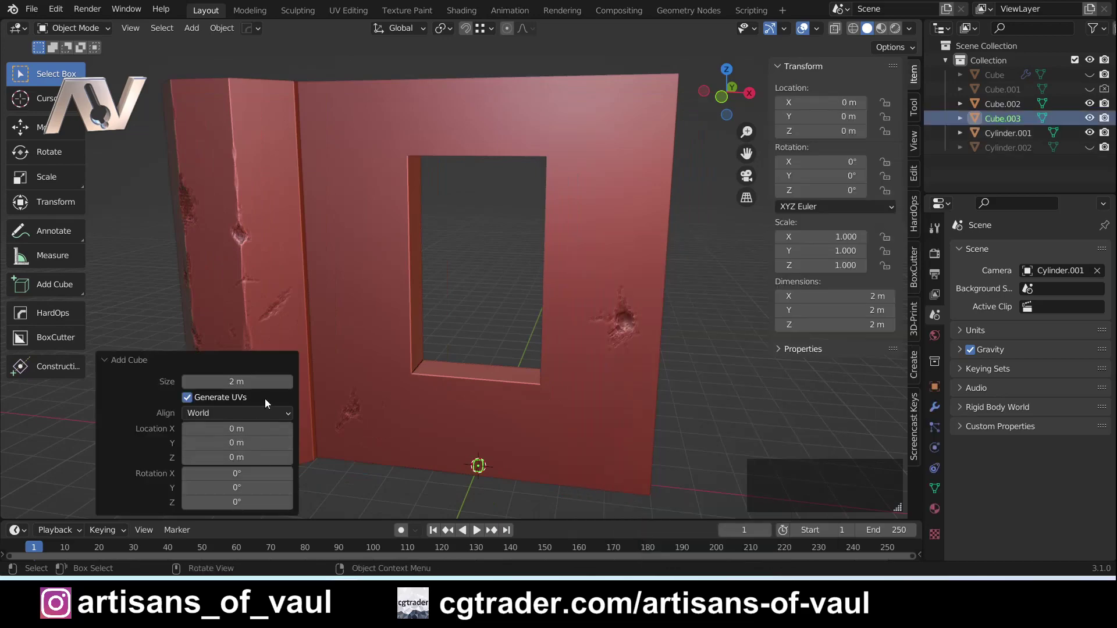
{"action": "left_click", "coordinate": [229, 382]}
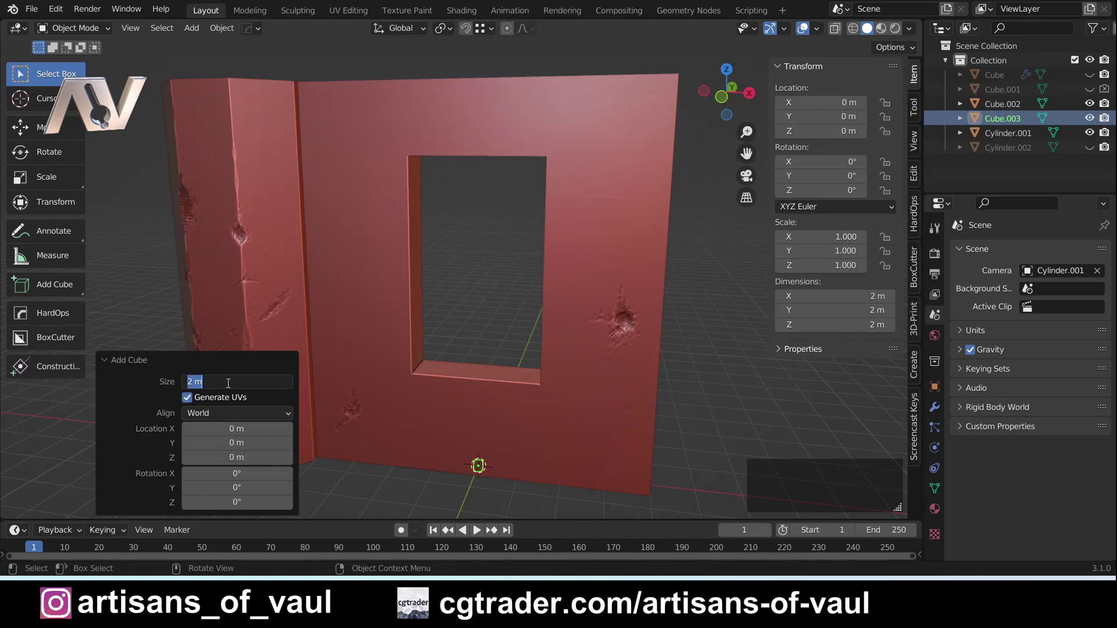
{"action": "type", "text": "6.5"}
{"action": "key", "text": "Return"}
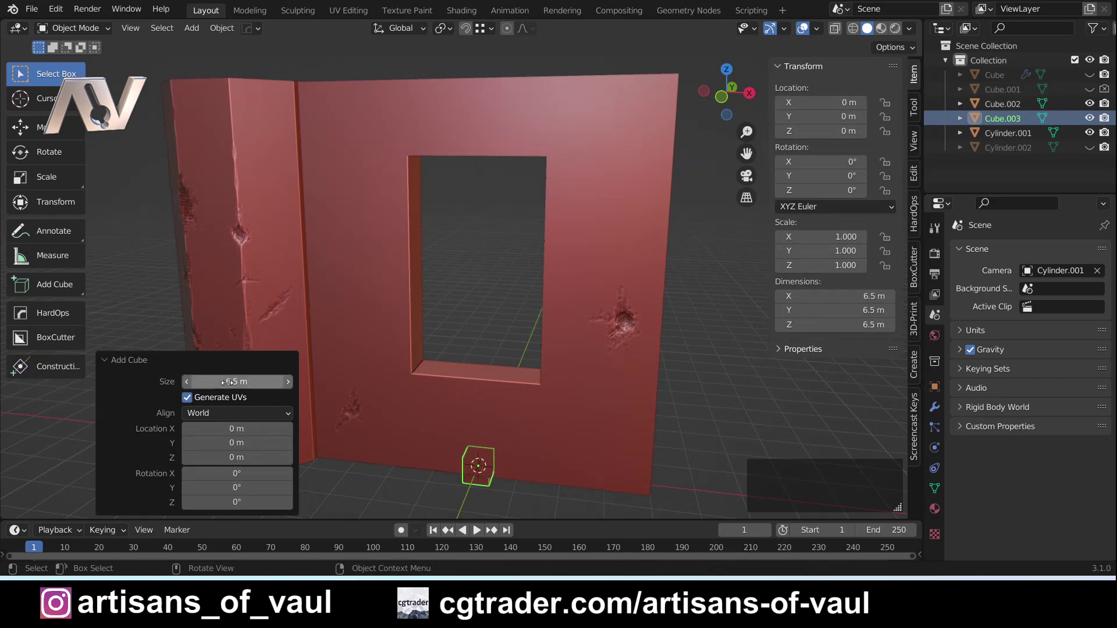
Move the new cube up along the Z axis by about 44.9 m, level with the window opening
{"action": "key", "text": "g"}
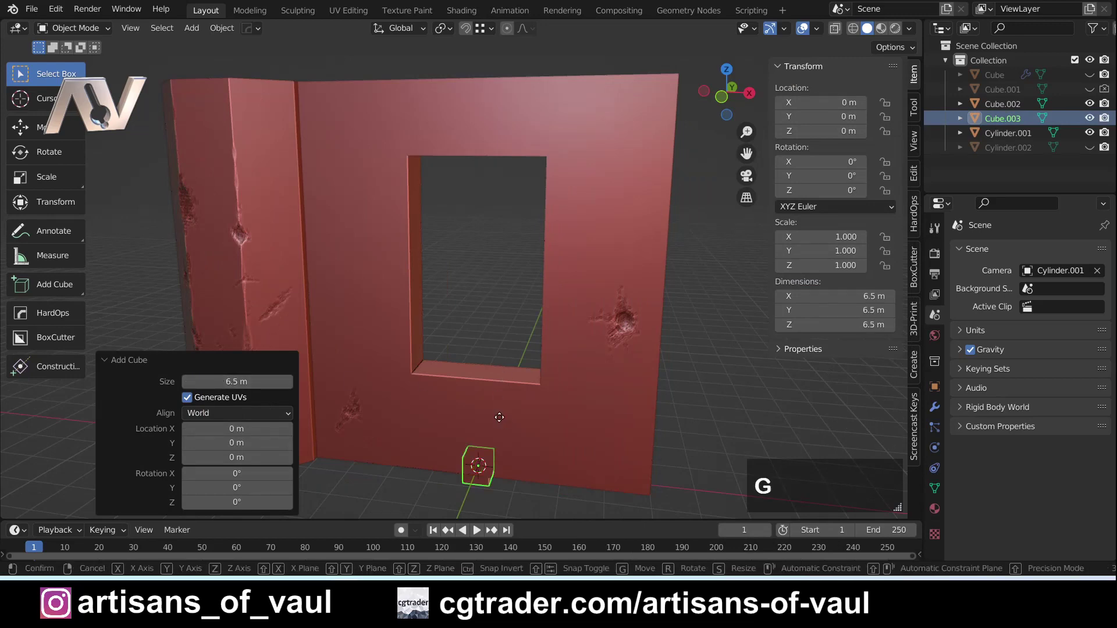
{"action": "key", "text": "z"}
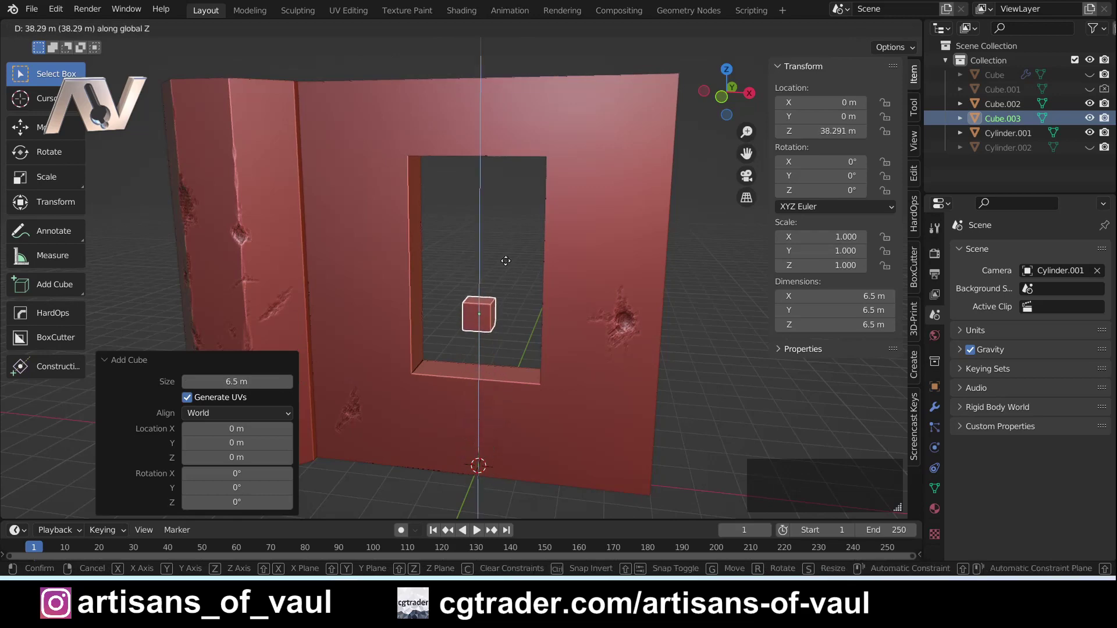
{"action": "left_click", "coordinate": [503, 243]}
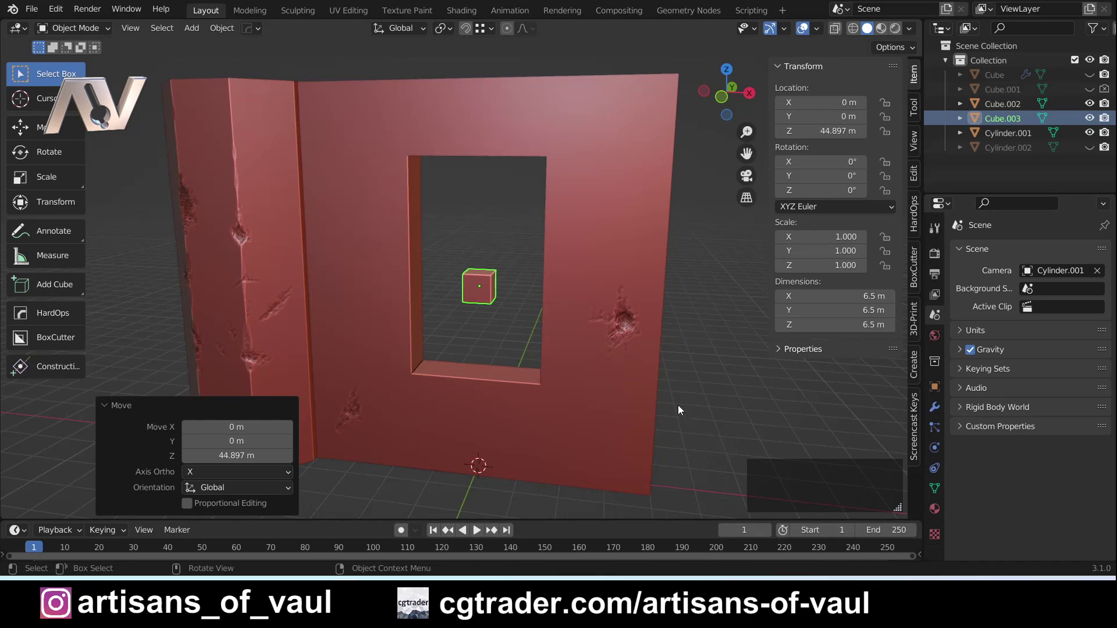
In edge editing of the cube, add one vertical loop cut across X and slide it fully onto the negative-X side
{"action": "scroll", "coordinate": [461, 301], "scroll_direction": "up", "scroll_amount": 4}
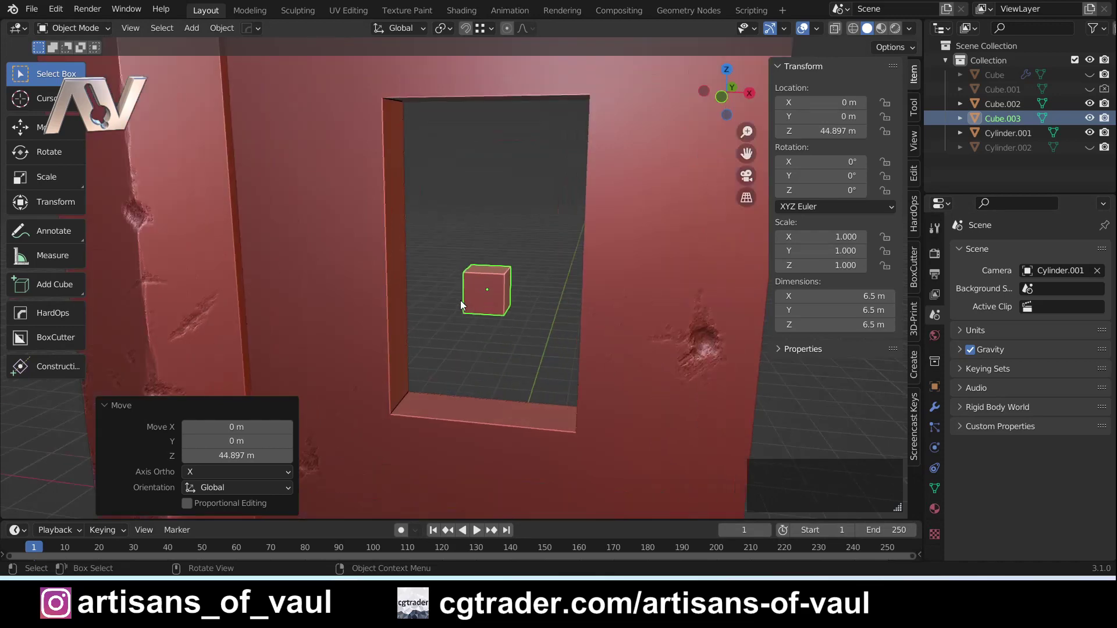
{"action": "middle_click_drag", "start_coordinate": [515, 291], "coordinate": [494, 319]}
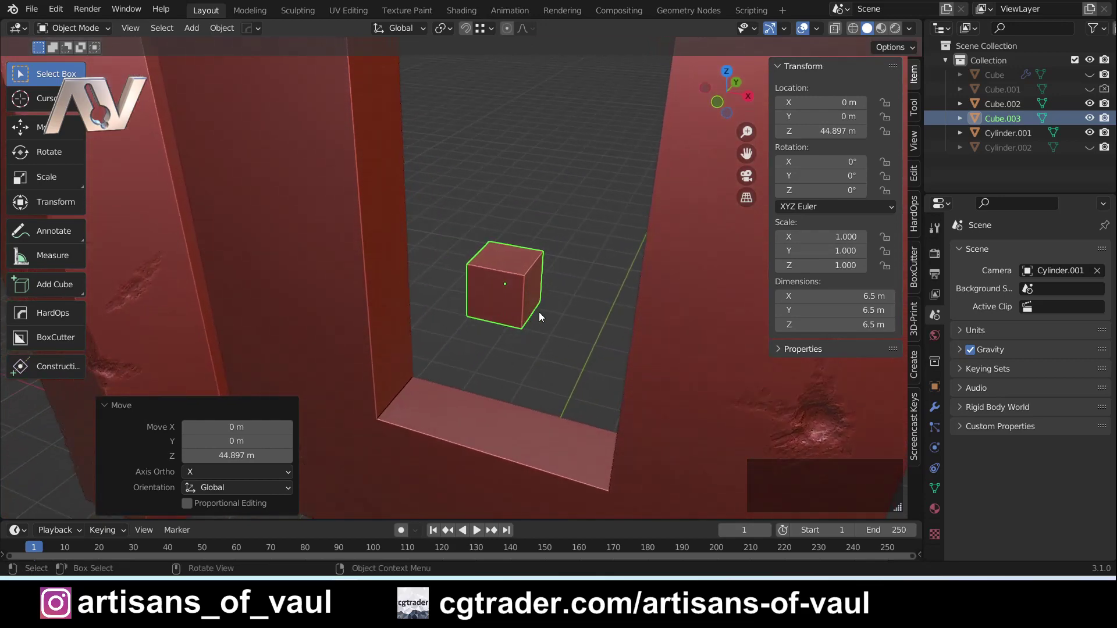
{"action": "scroll", "coordinate": [539, 313], "scroll_direction": "up", "scroll_amount": 1}
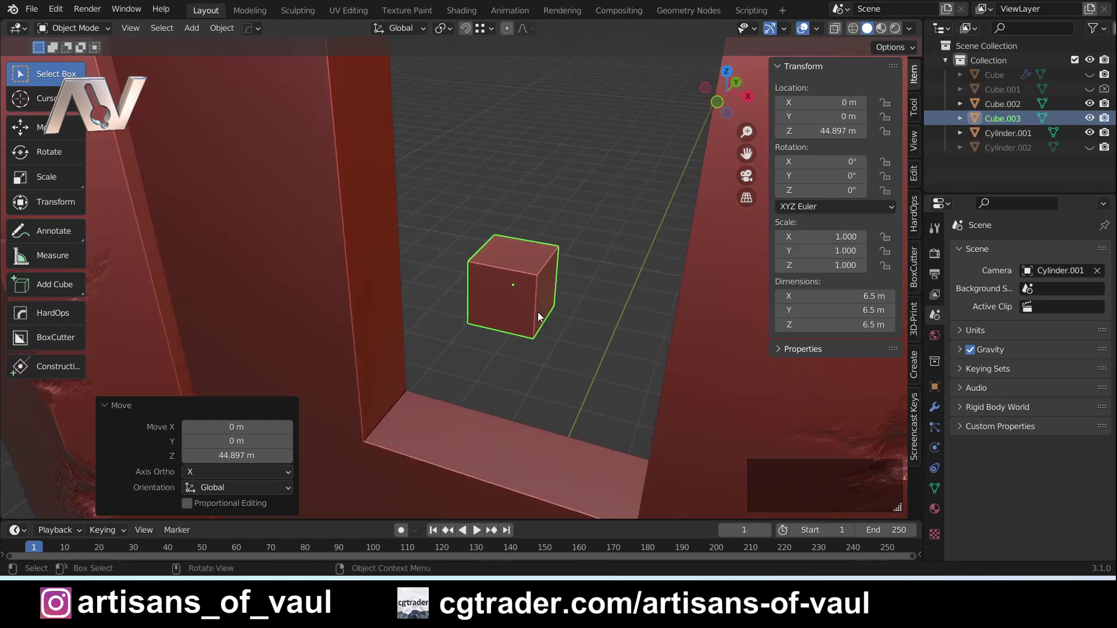
{"action": "scroll", "coordinate": [481, 313], "scroll_direction": "up", "scroll_amount": 3}
{"action": "middle_click_drag", "start_coordinate": [568, 309], "coordinate": [487, 313], "text": "shift"}
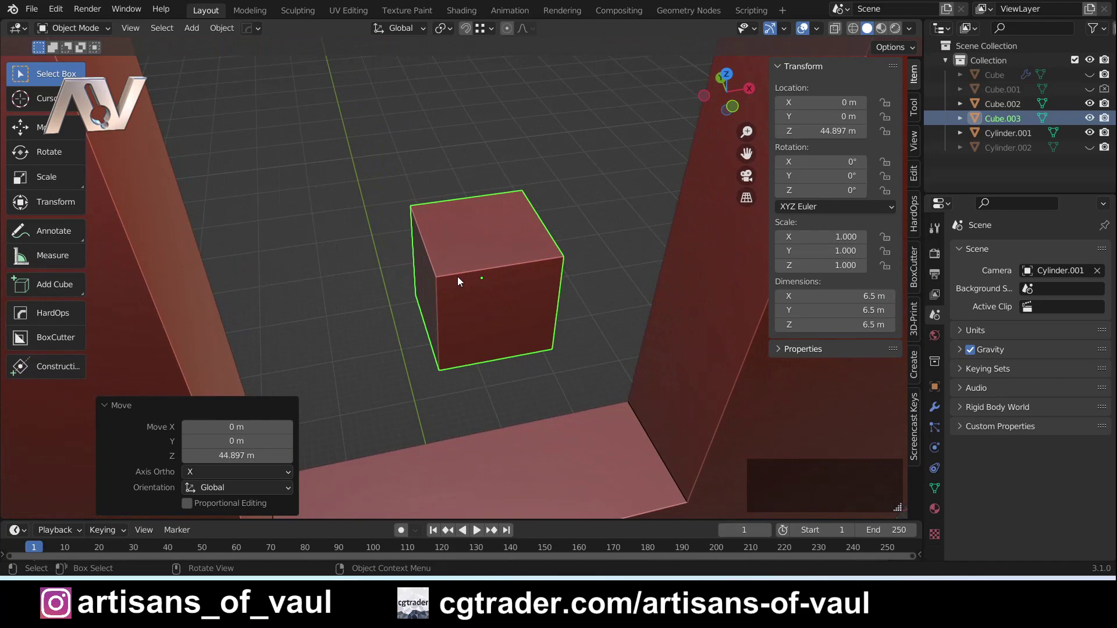
{"action": "key", "text": "Tab"}
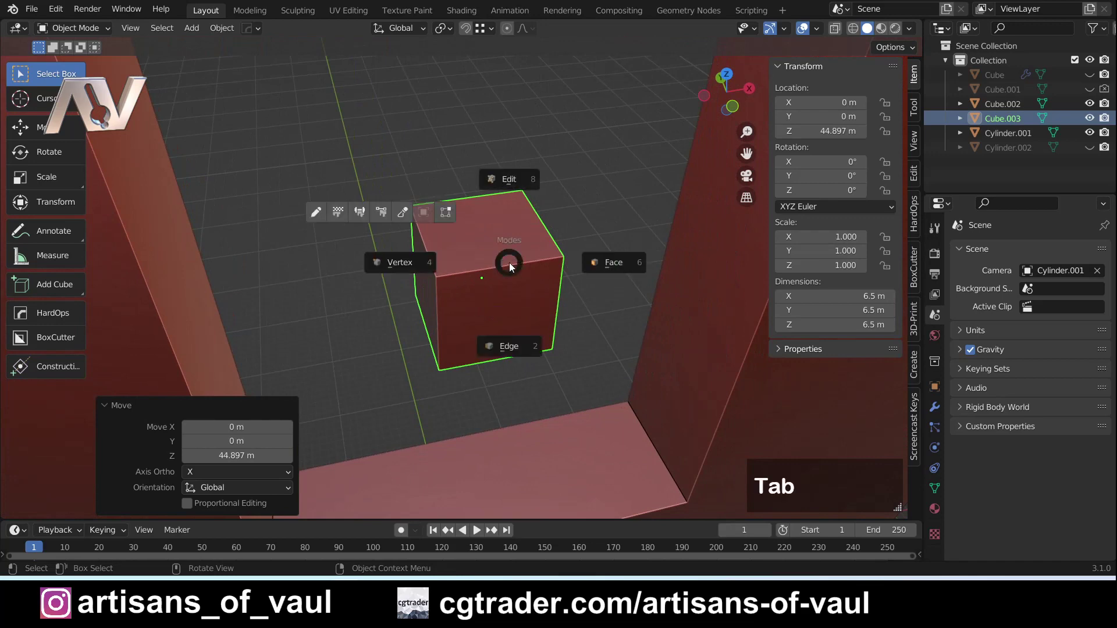
{"action": "left_click", "coordinate": [512, 347]}
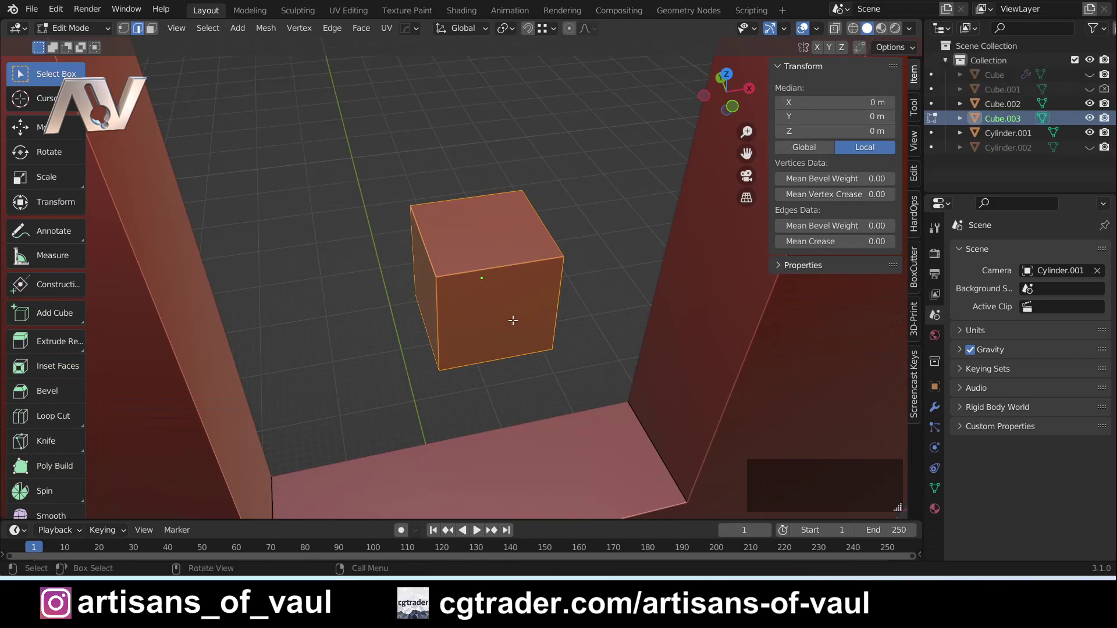
{"action": "scroll", "coordinate": [501, 314], "scroll_direction": "up", "scroll_amount": 3}
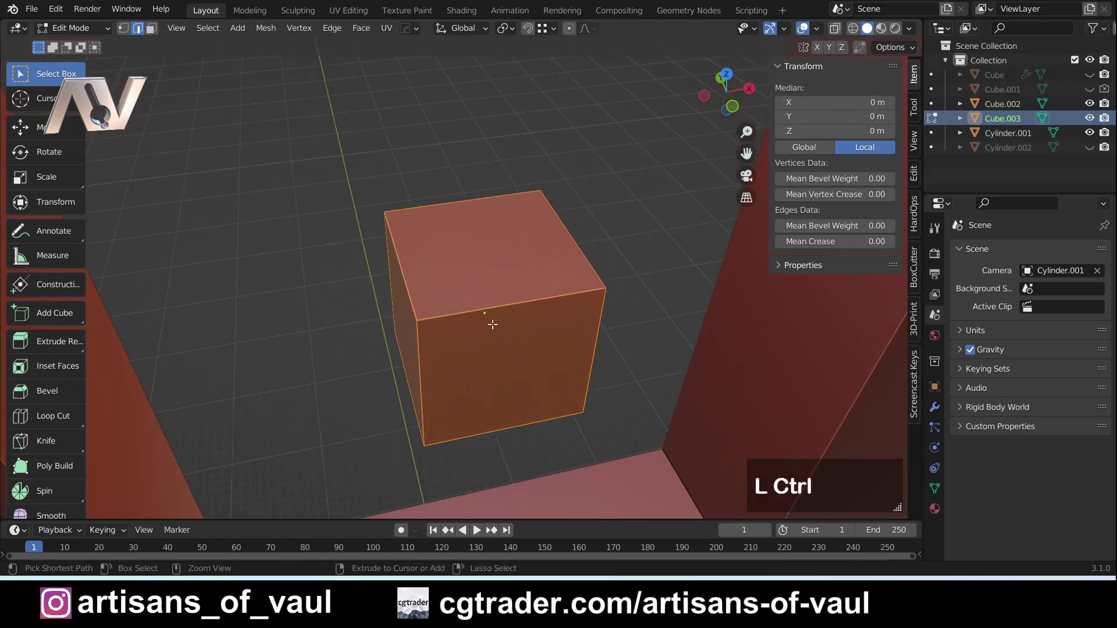
{"action": "key", "text": "ctrl+r"}
{"action": "left_click", "coordinate": [515, 308]}
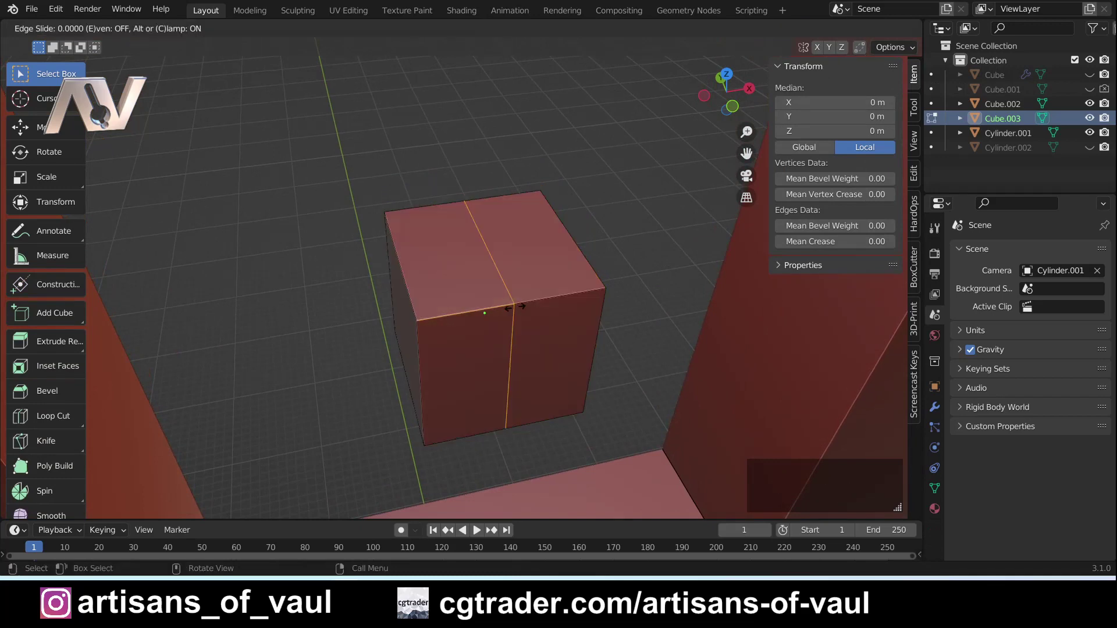
{"action": "left_click", "coordinate": [397, 326]}
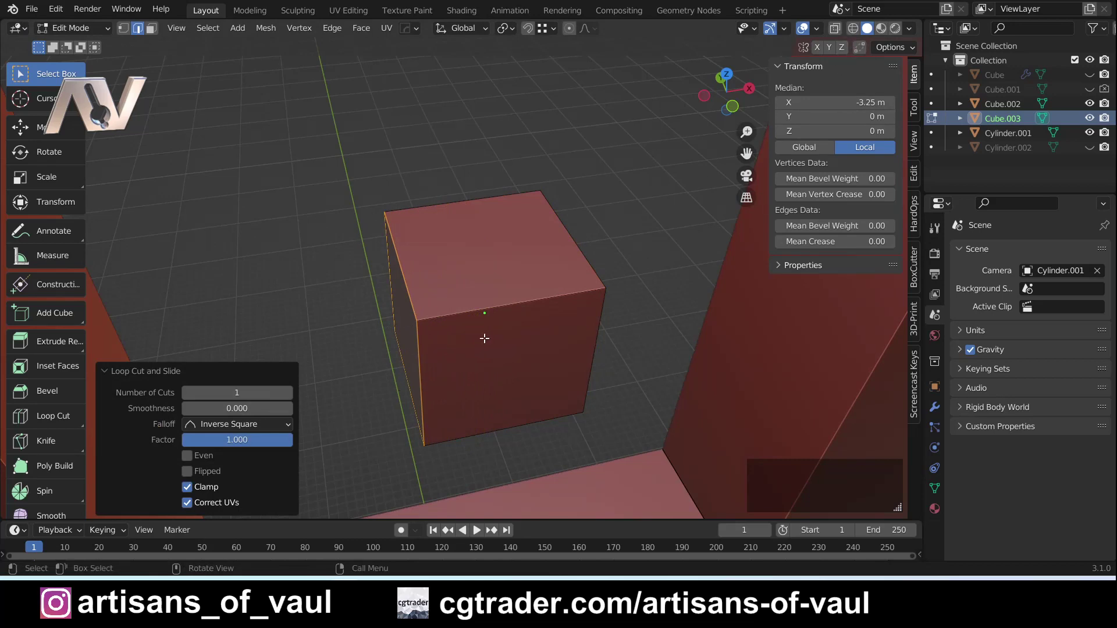
Move the selected edge loop 1.5 m along the X axis, inward from the cube's side
{"action": "key", "text": "g"}
{"action": "key", "text": "x"}
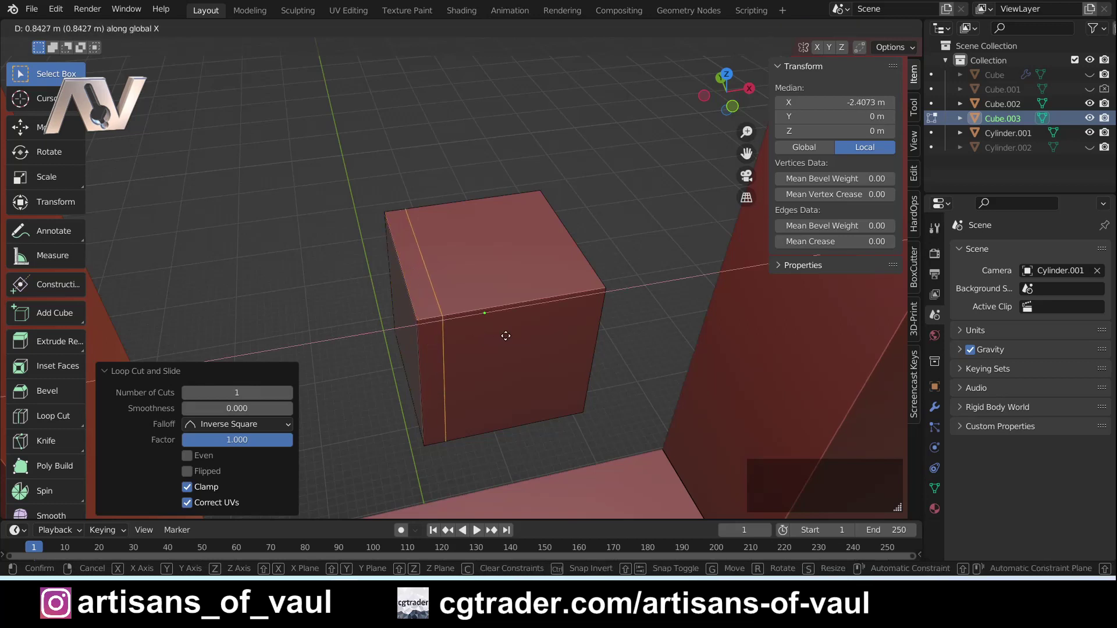
{"action": "type", "text": "1.5"}
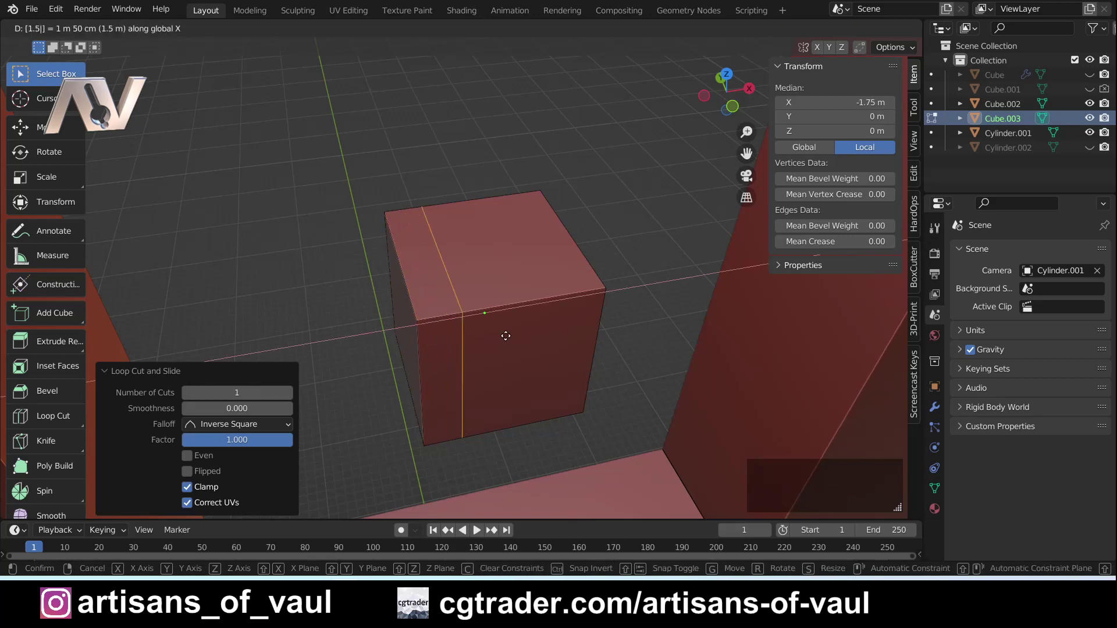
{"action": "key", "text": "Return"}
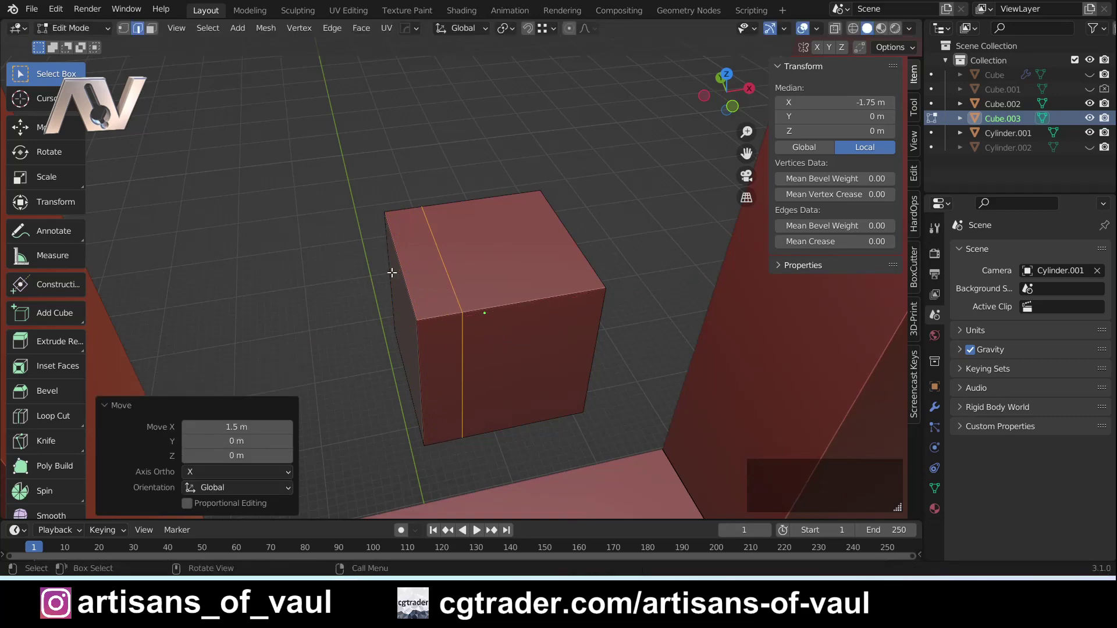
Add a second vertical loop cut, slid fully onto the cube's negative-Y side and moved back inward 1.5 m along Y
{"action": "middle_click_drag", "start_coordinate": [391, 270], "coordinate": [425, 270]}
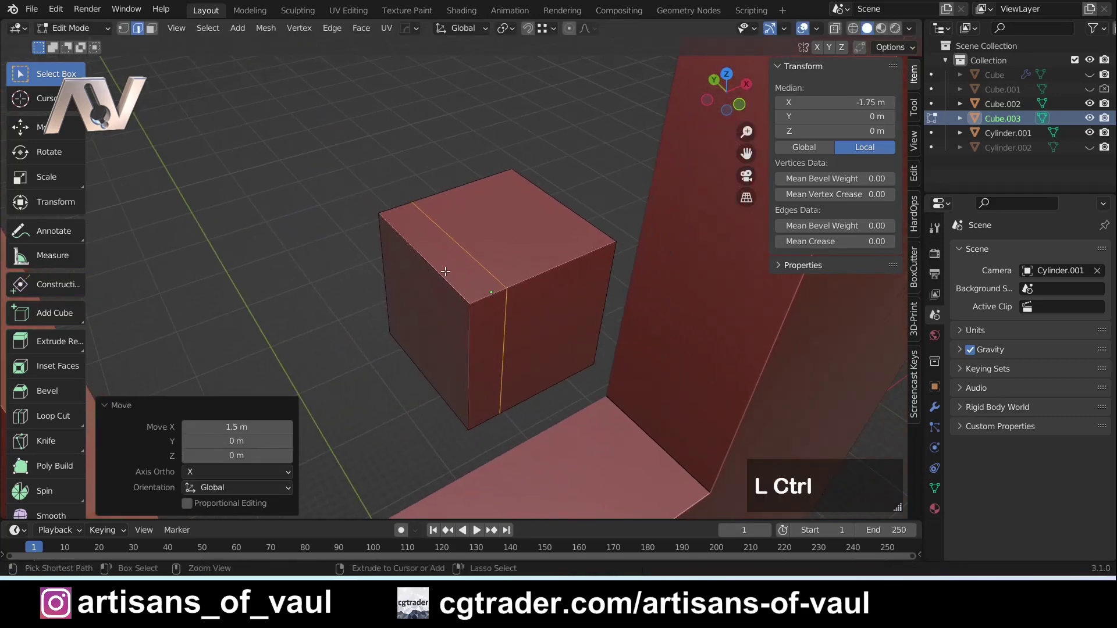
{"action": "key", "text": "ctrl+r"}
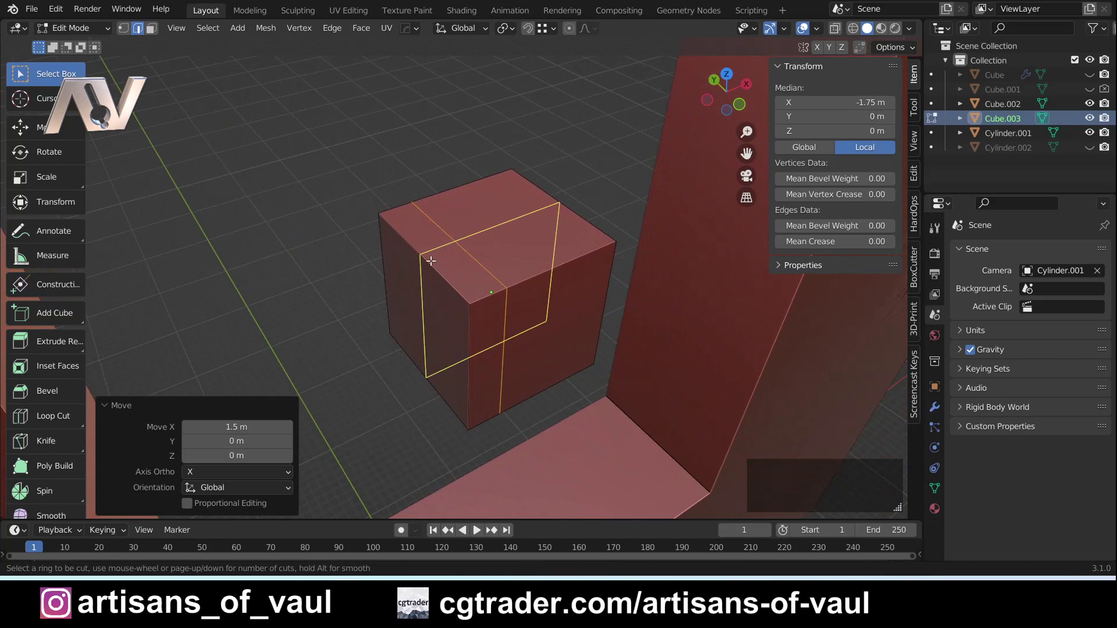
{"action": "left_click", "coordinate": [430, 261]}
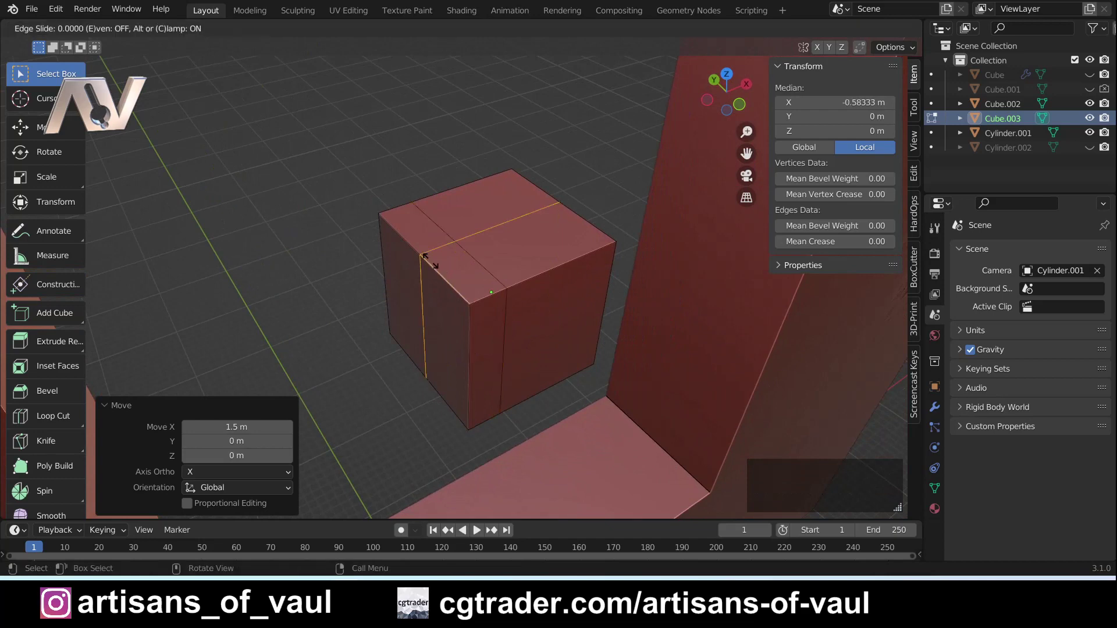
{"action": "left_click", "coordinate": [518, 372]}
{"action": "key", "text": "g"}
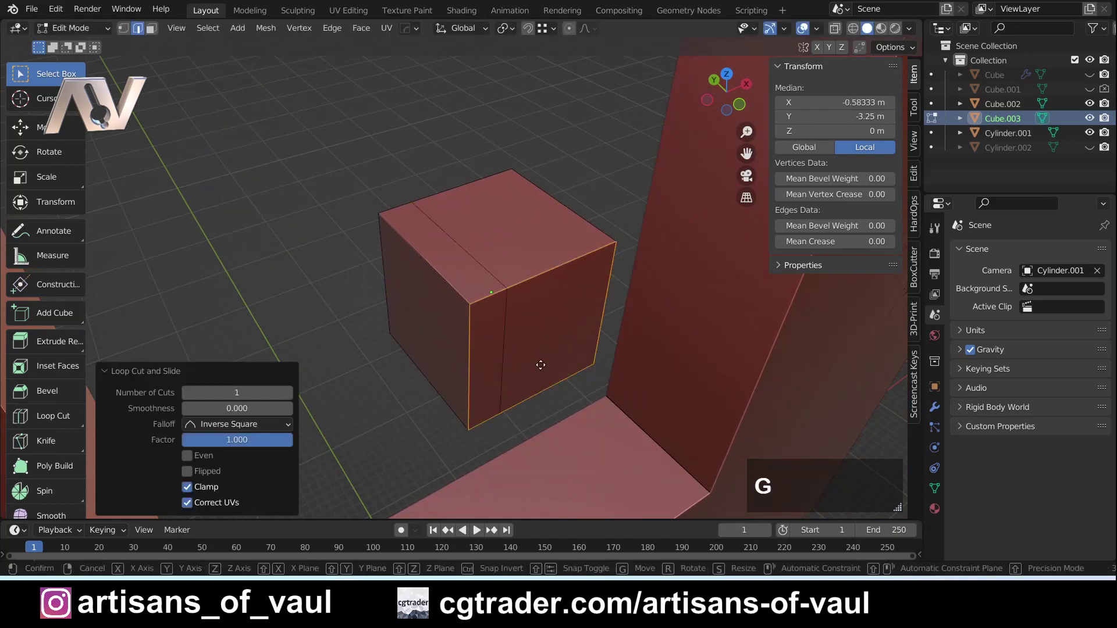
{"action": "key", "text": "y"}
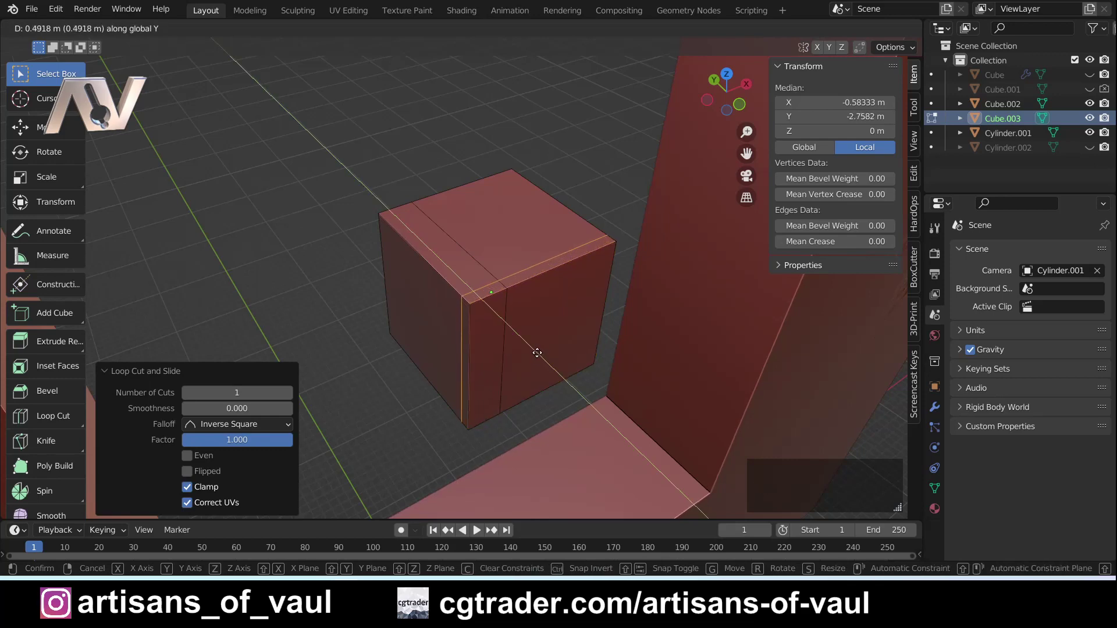
{"action": "type", "text": "1.5"}
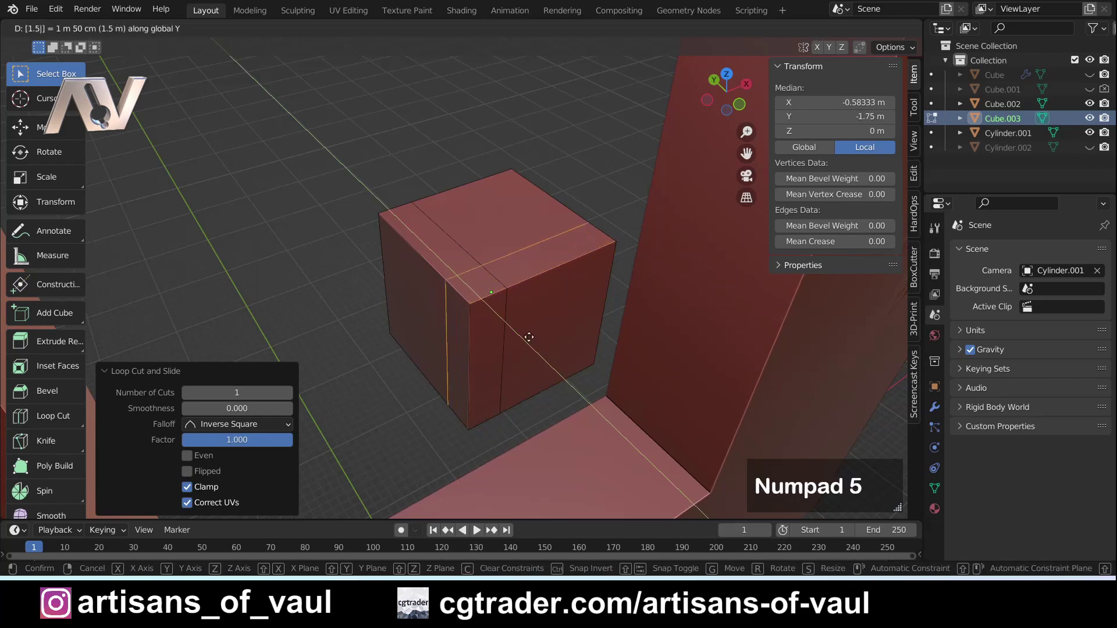
{"action": "key", "text": "Return"}
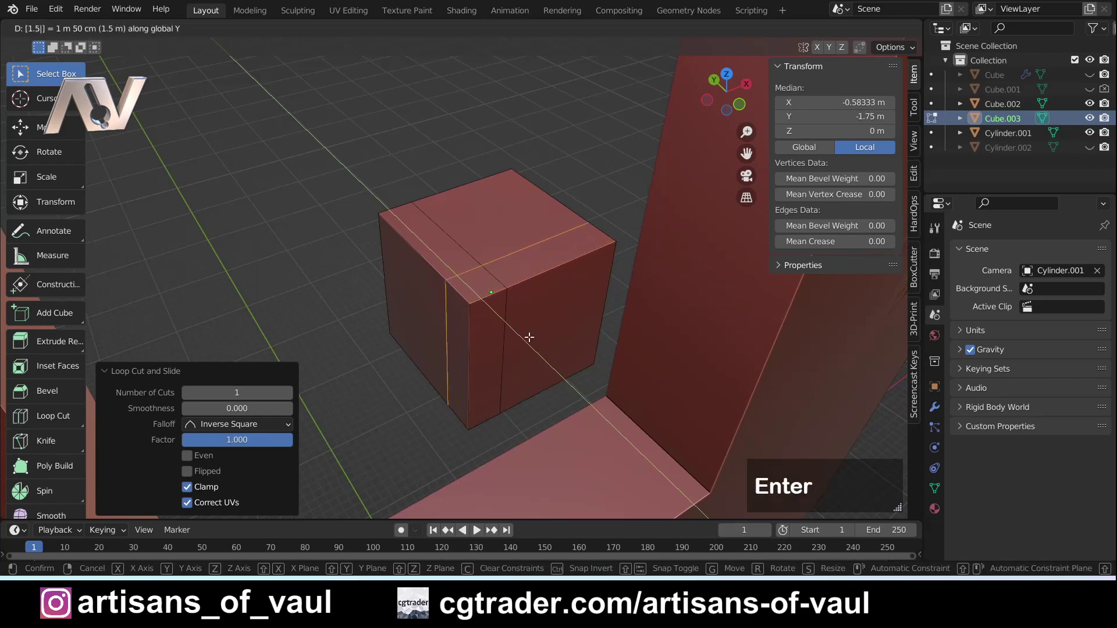
In face selection, extrude the wide face on the cube's negative-Y side outward by 1 m
{"action": "scroll", "coordinate": [535, 320], "scroll_direction": "up", "scroll_amount": 2}
{"action": "key", "text": "Tab"}
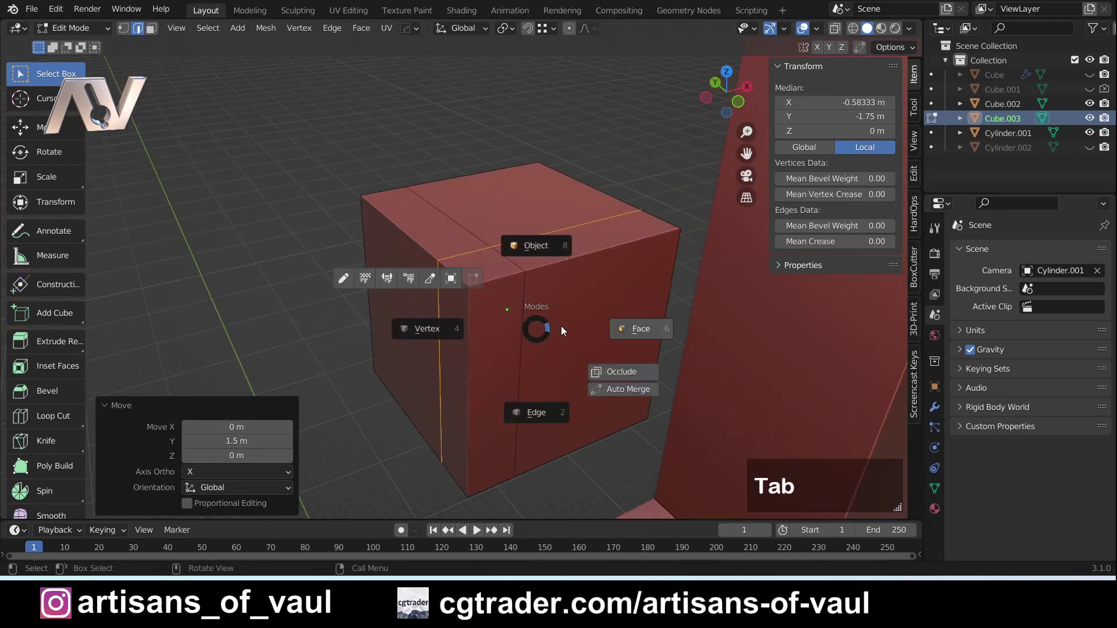
{"action": "left_click", "coordinate": [631, 329]}
{"action": "left_click", "coordinate": [579, 328]}
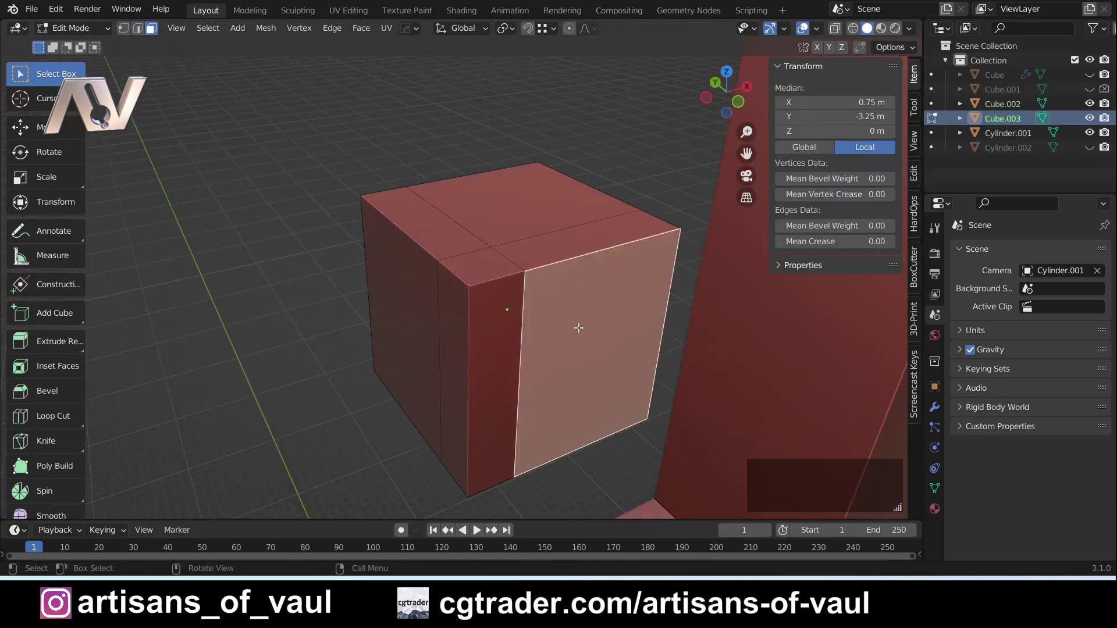
{"action": "type", "text": "e"}
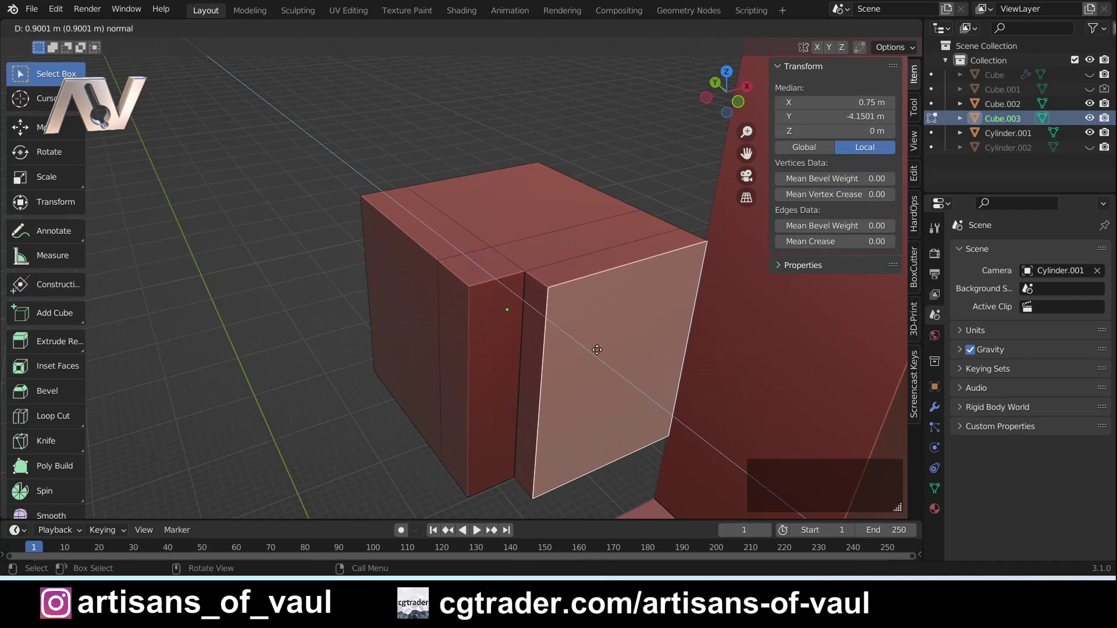
{"action": "type", "text": "1"}
{"action": "key", "text": "Return"}
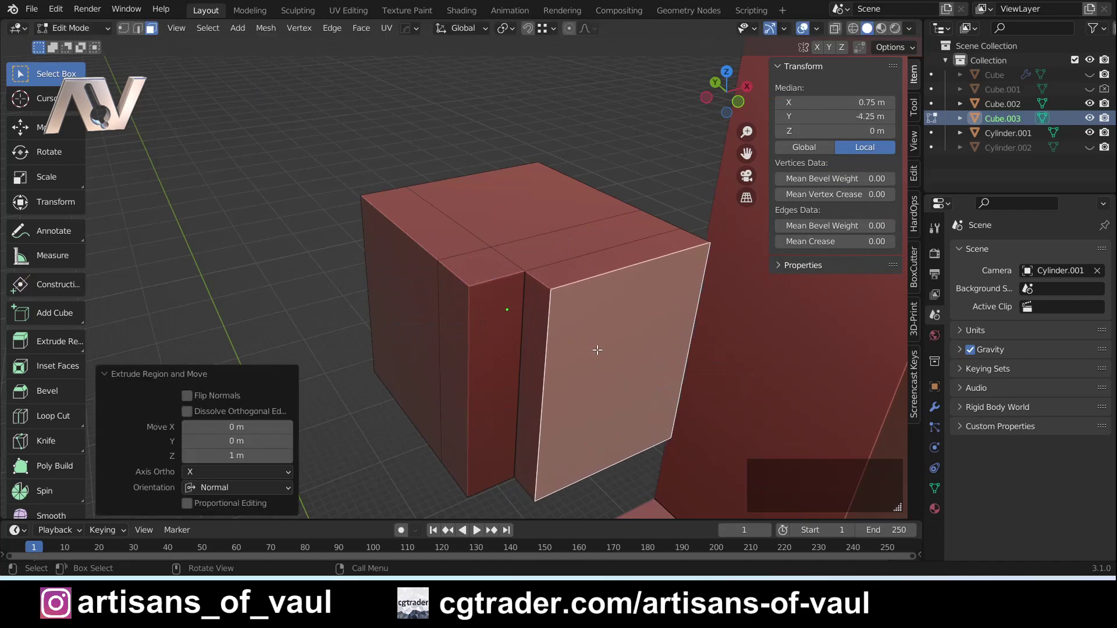
Extrude the wide face on the cube's negative-X side outward by 1 m
{"action": "left_click", "coordinate": [422, 332]}
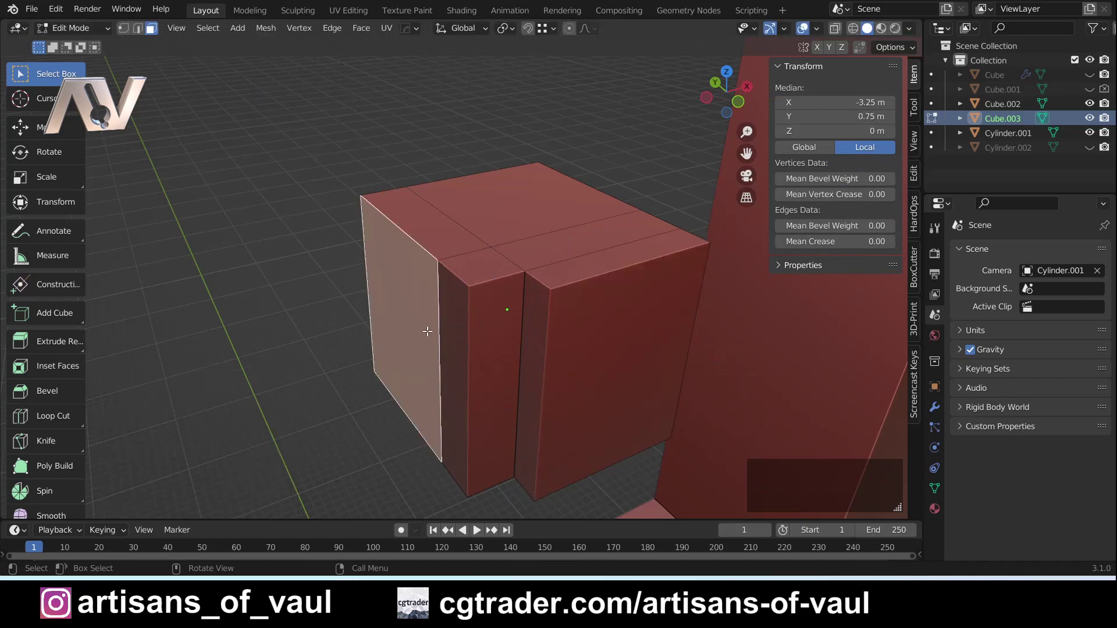
{"action": "type", "text": "e"}
{"action": "type", "text": "1"}
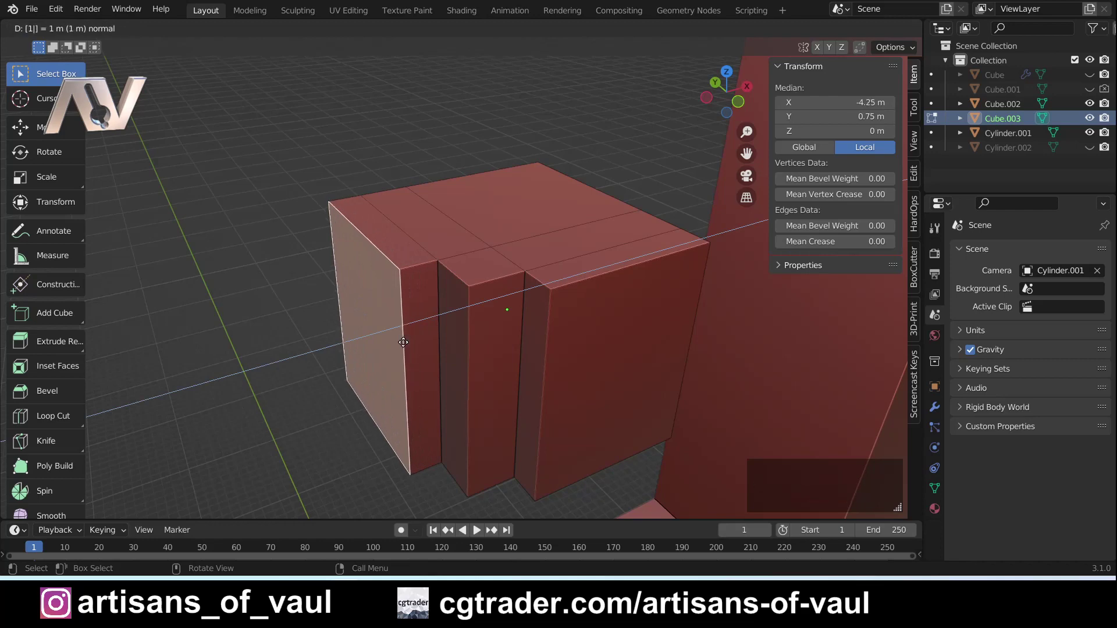
{"action": "key", "text": "Return"}
In edge selection, select the two vertical inner-corner edges where the extruded faces step back from the block's corner
{"action": "middle_click_drag", "start_coordinate": [522, 267], "coordinate": [548, 239]}
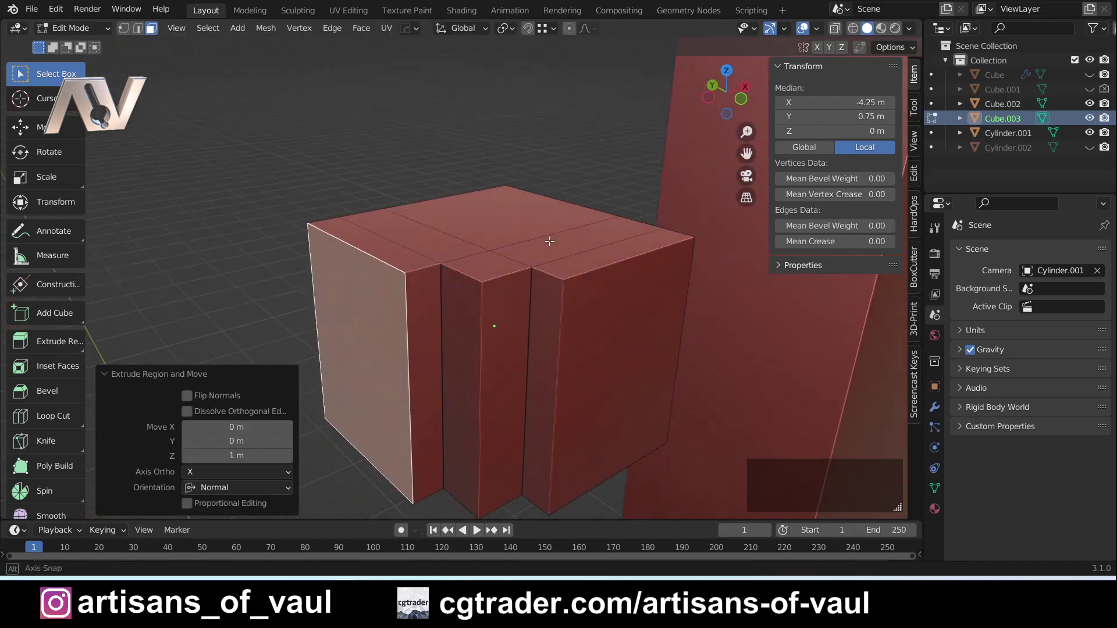
{"action": "scroll", "coordinate": [492, 260], "scroll_direction": "up", "scroll_amount": 2}
{"action": "mouse_move", "coordinate": [492, 261]}
{"action": "middle_mouse_down"}
{"action": "mouse_move", "coordinate": [490, 279]}
{"action": "mouse_move", "coordinate": [502, 279]}
{"action": "middle_mouse_up"}
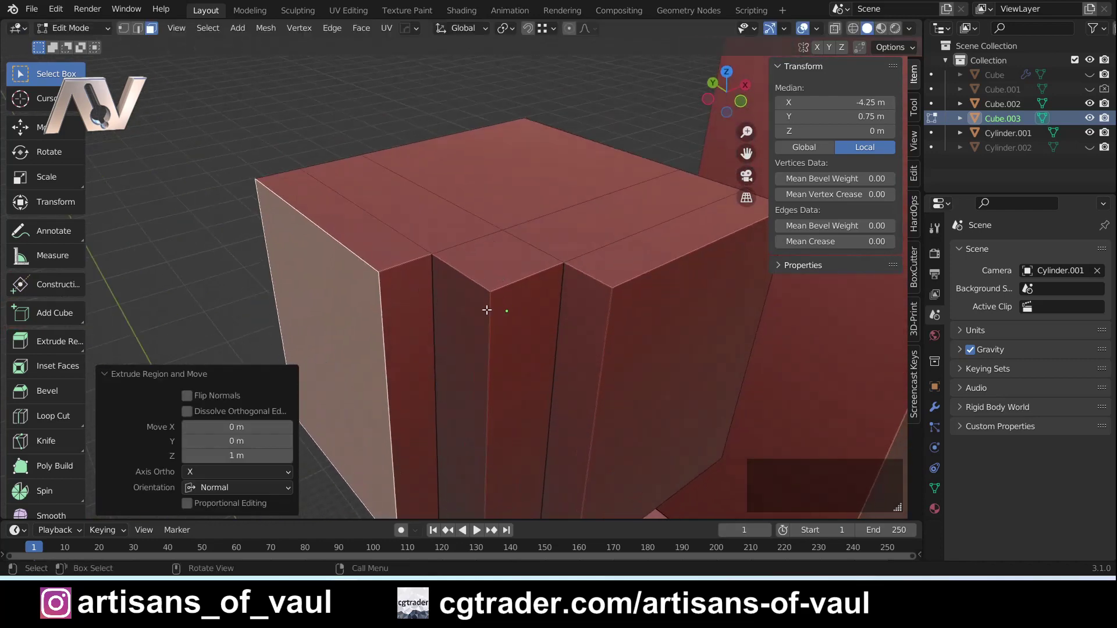
{"action": "key", "text": "Tab"}
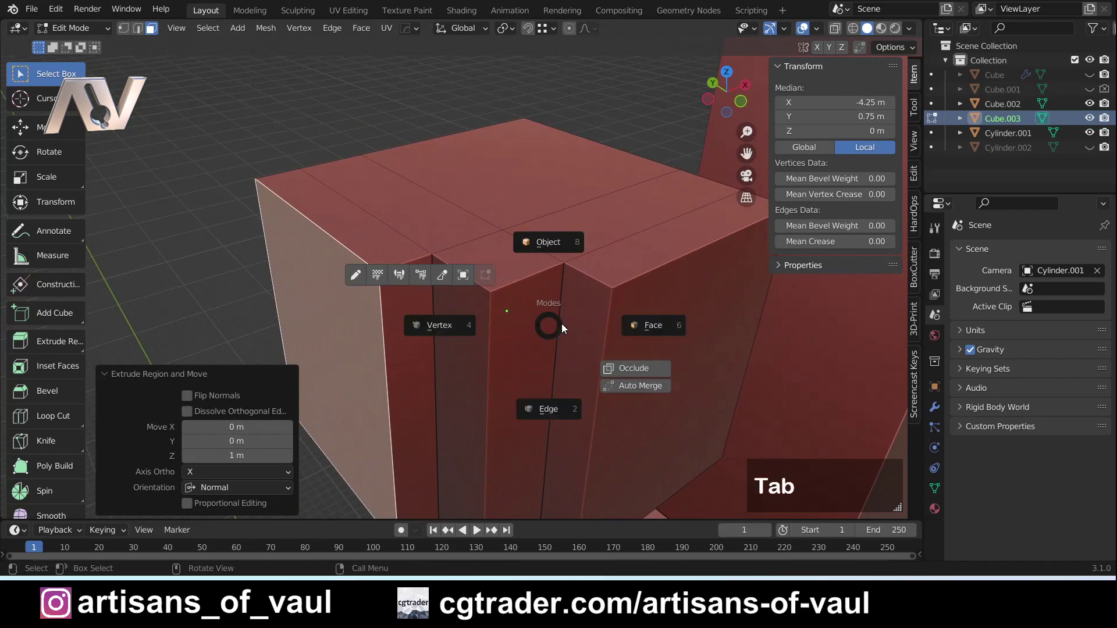
{"action": "left_click", "coordinate": [531, 407]}
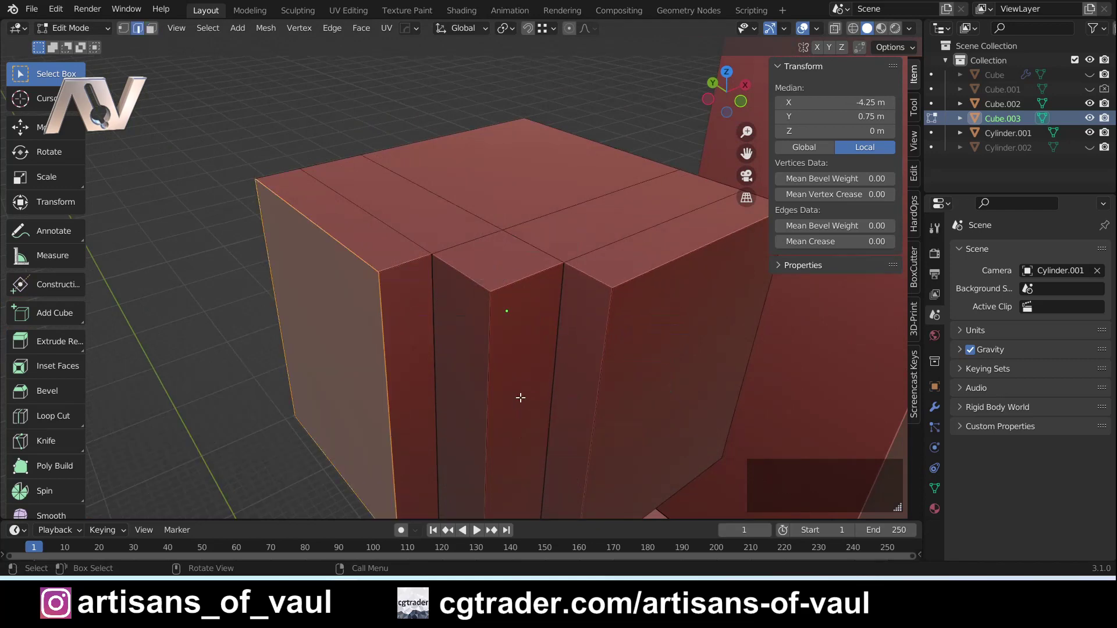
{"action": "left_click", "coordinate": [432, 293]}
{"action": "left_click", "coordinate": [561, 300], "text": "shift"}
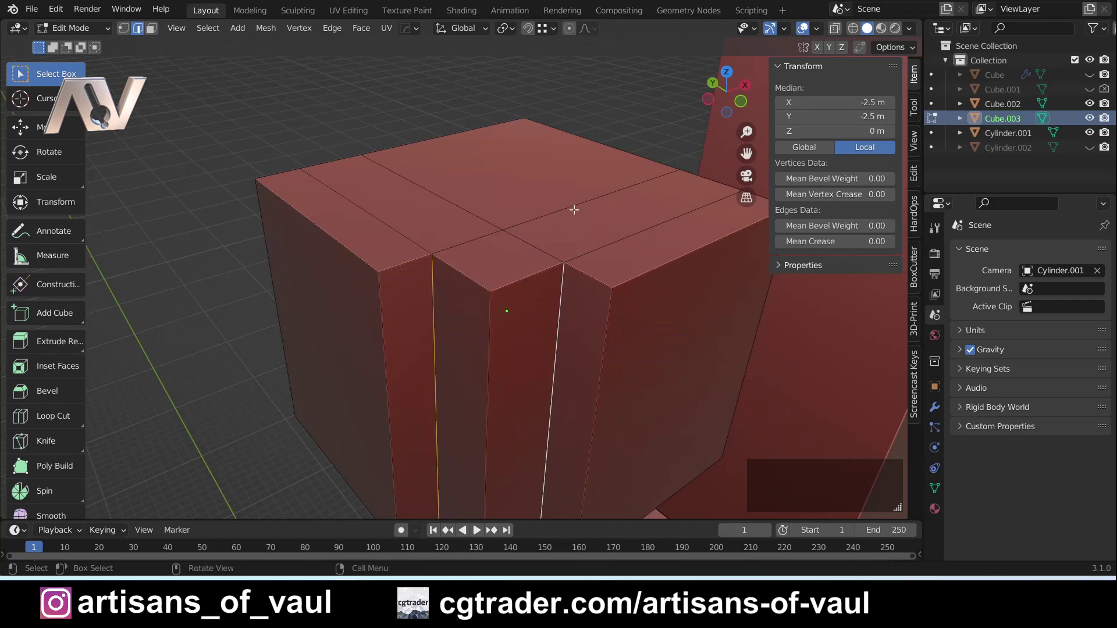
Isolate the block in top view and bevel the two selected edges by about 0.791 m with 18 segments and a profile of about 0.052
{"action": "key", "text": "KP_Divide"}
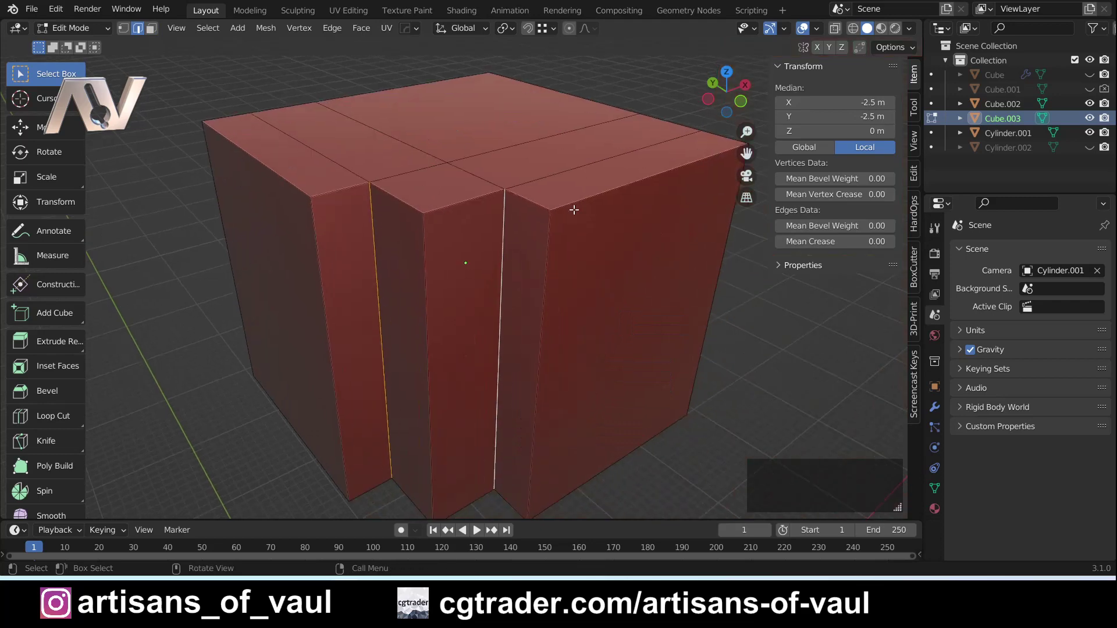
{"action": "left_click", "coordinate": [728, 74]}
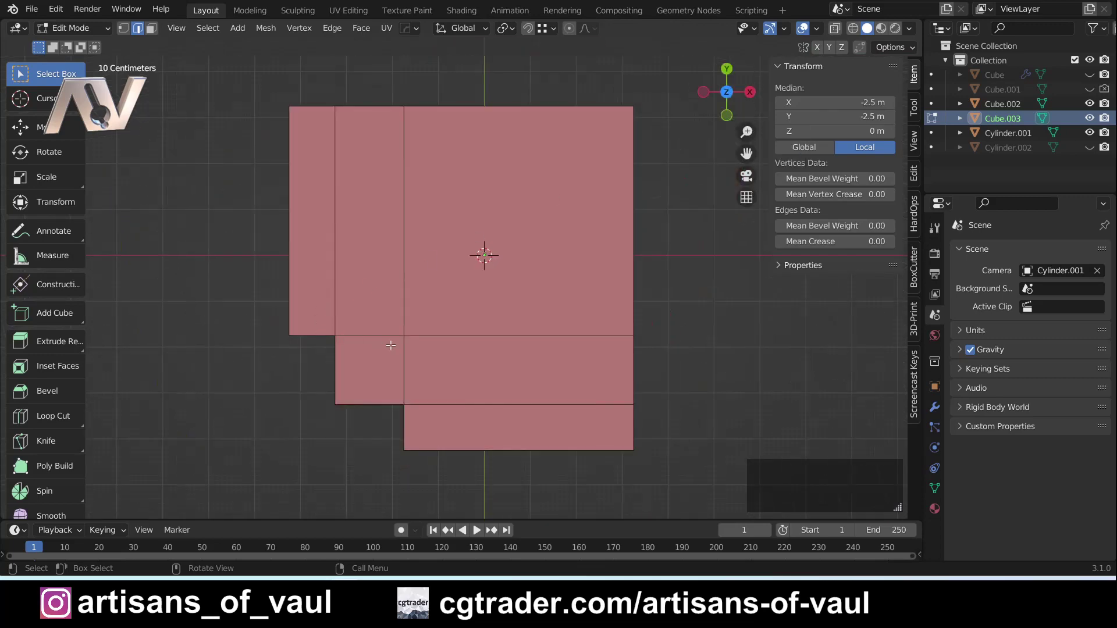
{"action": "middle_click_drag", "start_coordinate": [382, 375], "coordinate": [393, 310], "text": "shift"}
{"action": "key", "text": "ctrl+b"}
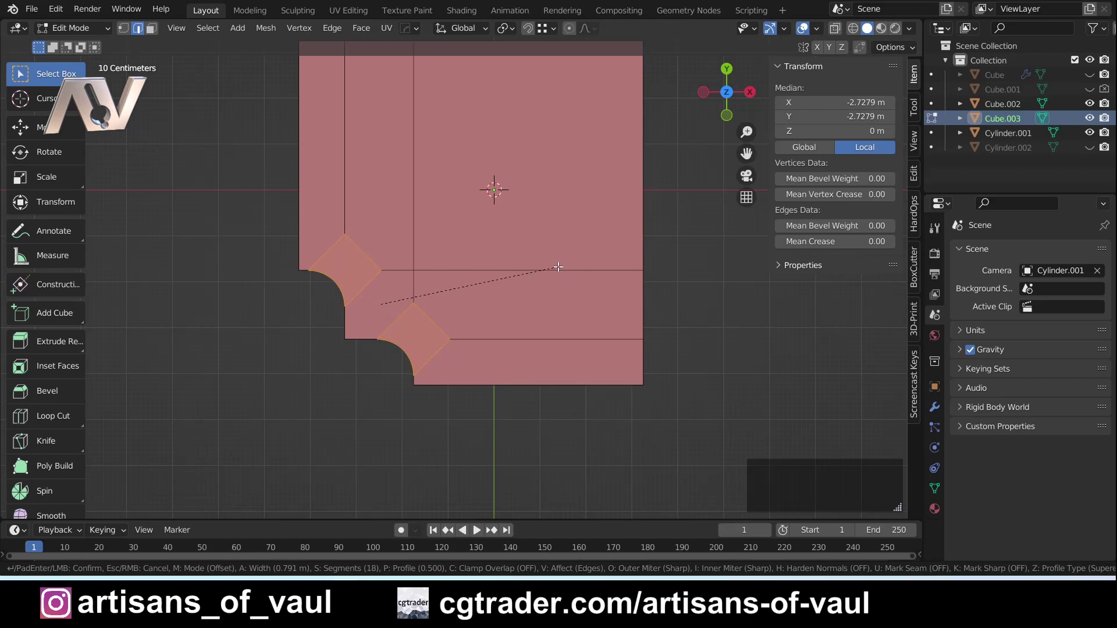
{"action": "key", "text": "p"}
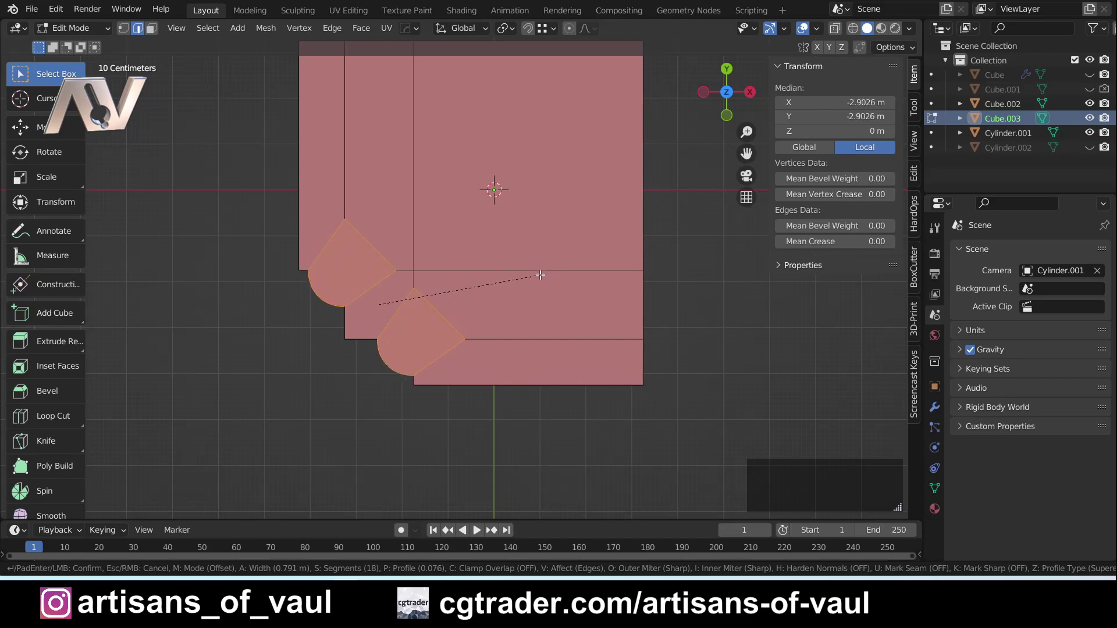
{"action": "left_click", "coordinate": [539, 276]}
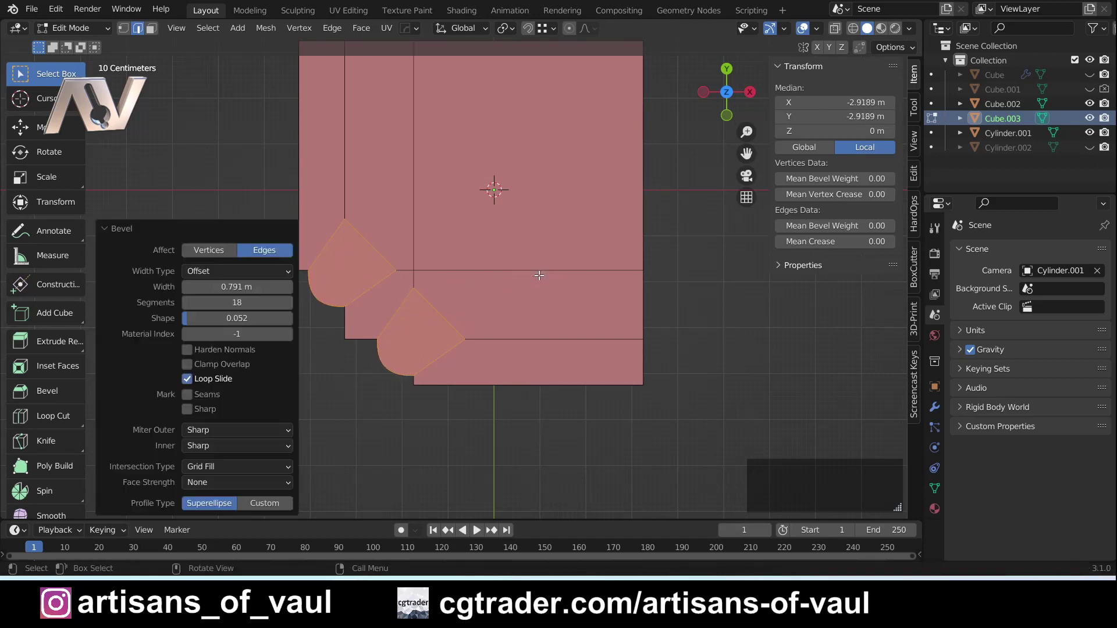
Set the bevel's shape to 0.052 and return to Object Mode
{"action": "middle_click_drag", "start_coordinate": [388, 336], "coordinate": [438, 285]}
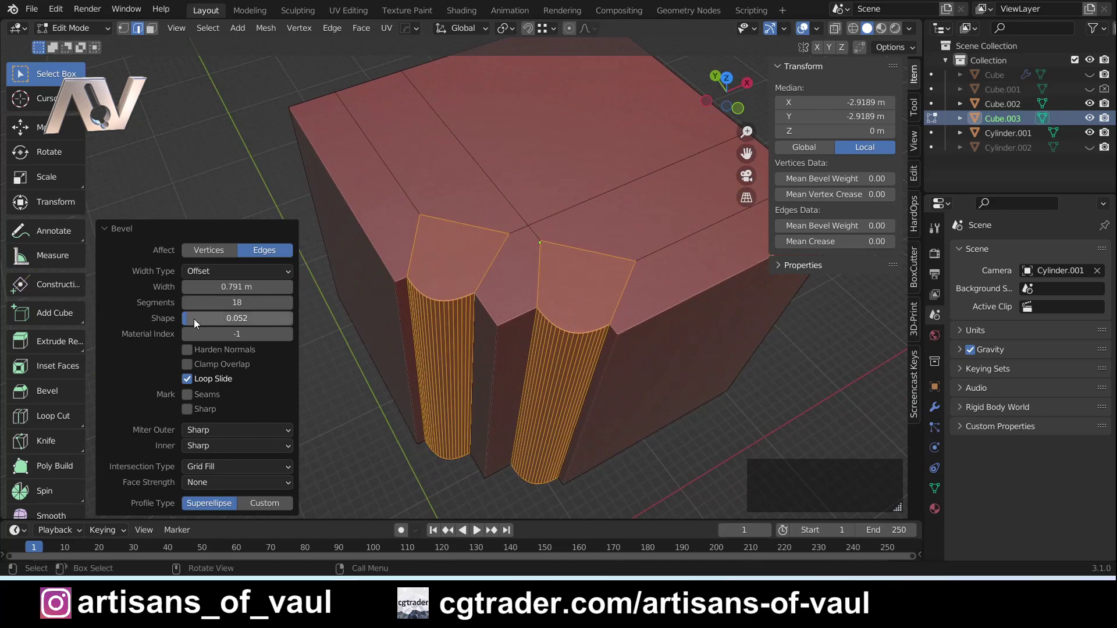
{"action": "left_click_drag", "start_coordinate": [194, 319], "coordinate": [206, 320]}
{"action": "left_click", "coordinate": [256, 319]}
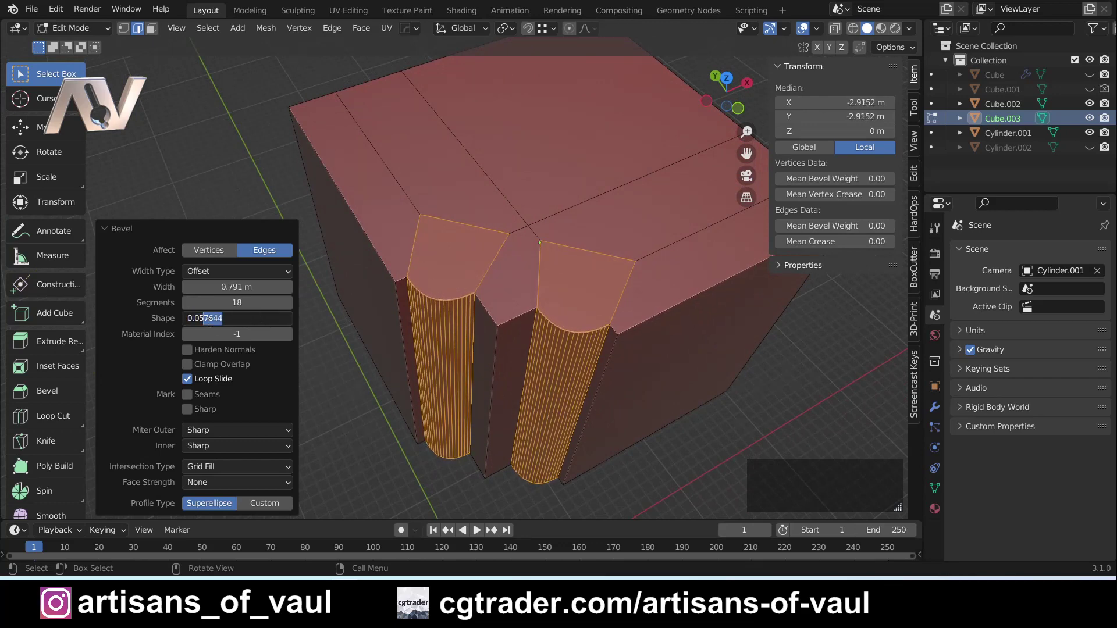
{"action": "type", "text": "2"}
{"action": "key", "text": "Return"}
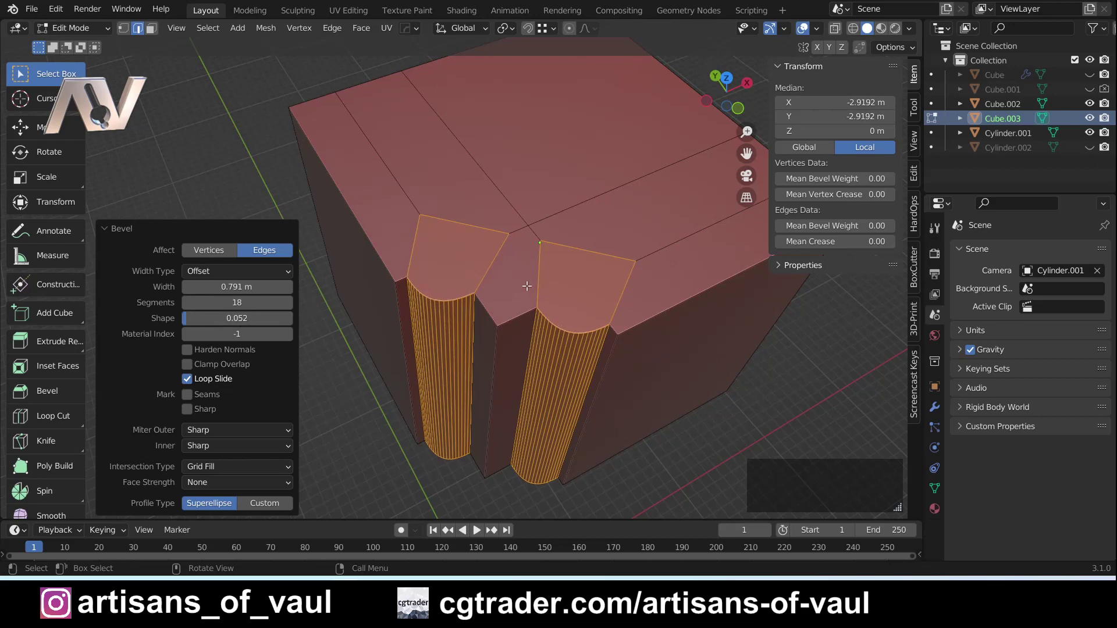
{"action": "middle_click_drag", "start_coordinate": [527, 286], "coordinate": [458, 329]}
{"action": "key", "text": "Tab"}
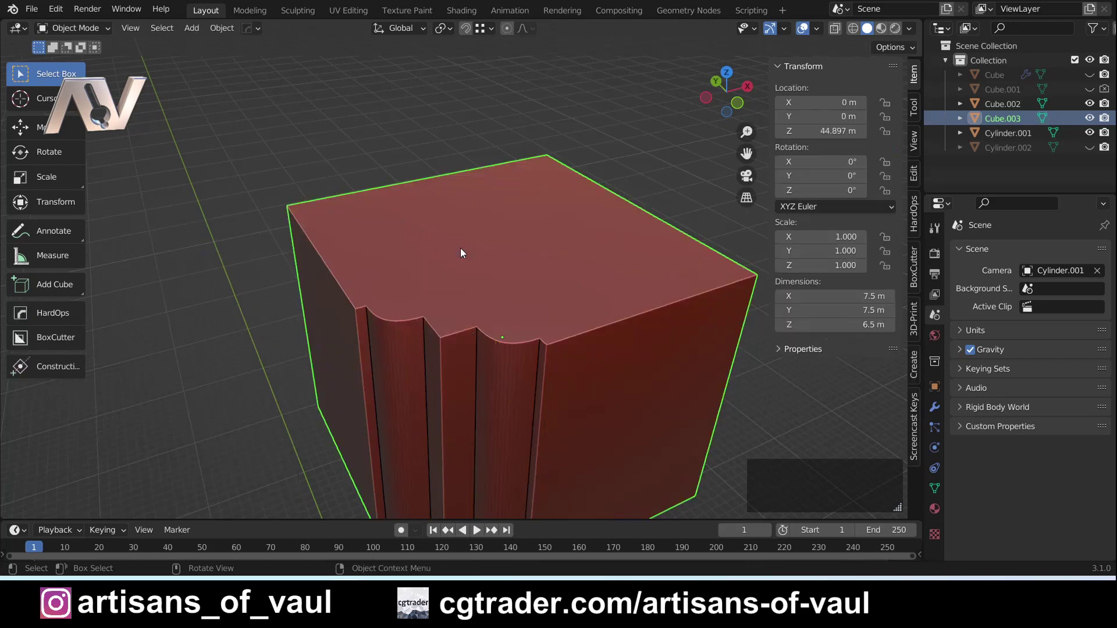
In edge selection, try a bevel of about 0.795 m with 18 segments on the vertical outer corner edge at positive X, negative Y
{"action": "mouse_move", "coordinate": [460, 300]}
{"action": "middle_mouse_down", "text": "shift"}
{"action": "mouse_move", "coordinate": [559, 314]}
{"action": "mouse_move", "coordinate": [479, 309]}
{"action": "middle_mouse_up", "text": "shift"}
{"action": "key", "text": "Tab"}
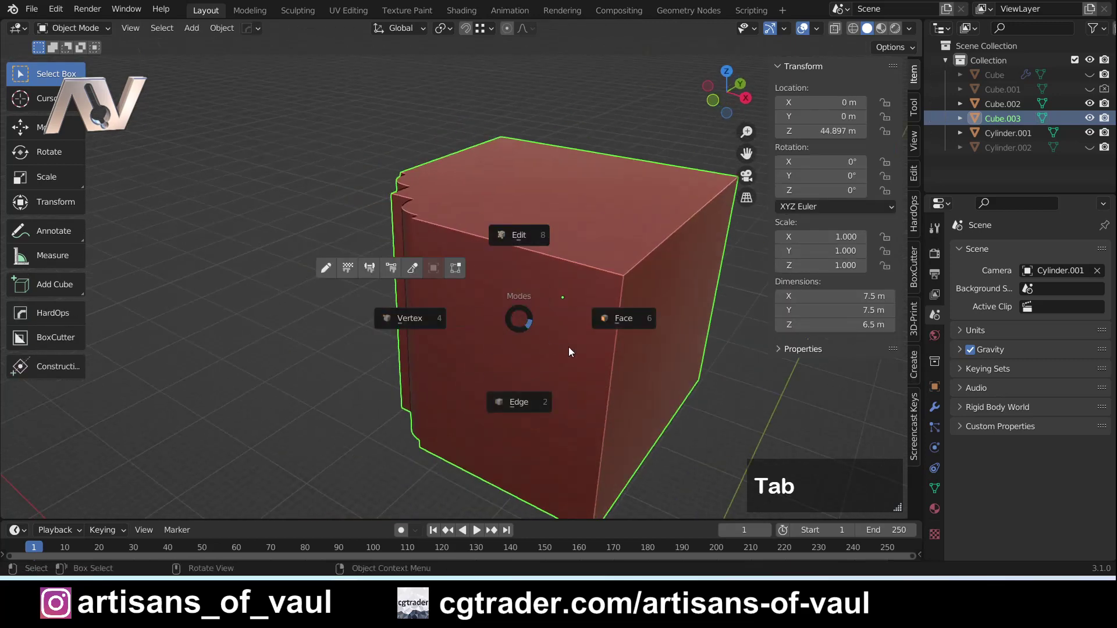
{"action": "left_click", "coordinate": [516, 401]}
{"action": "left_click", "coordinate": [613, 328]}
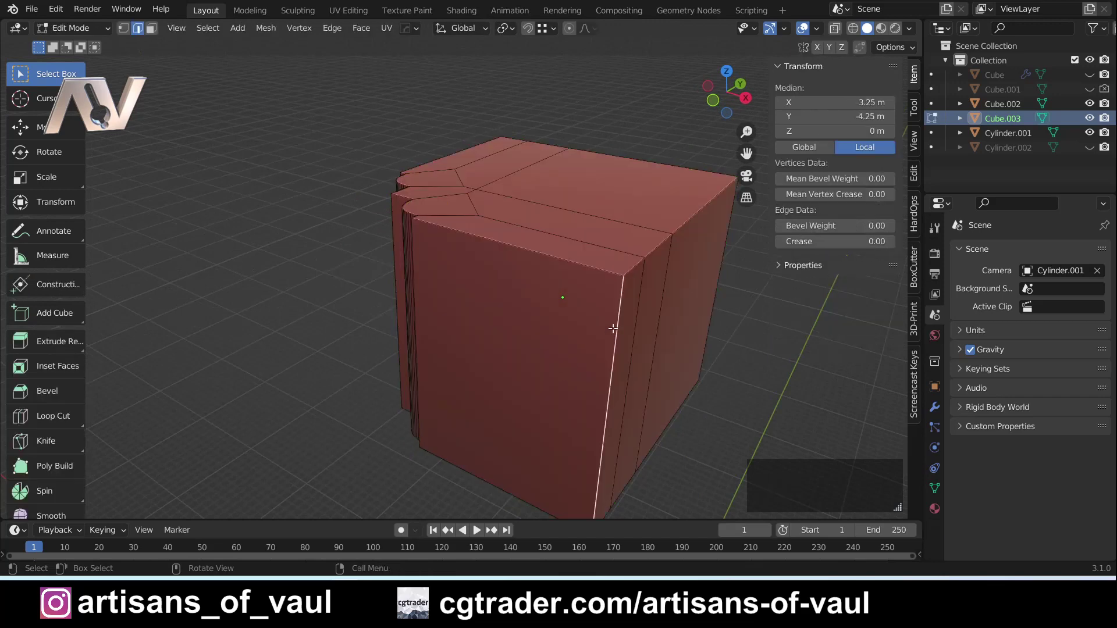
{"action": "middle_click_drag", "start_coordinate": [563, 336], "coordinate": [596, 363]}
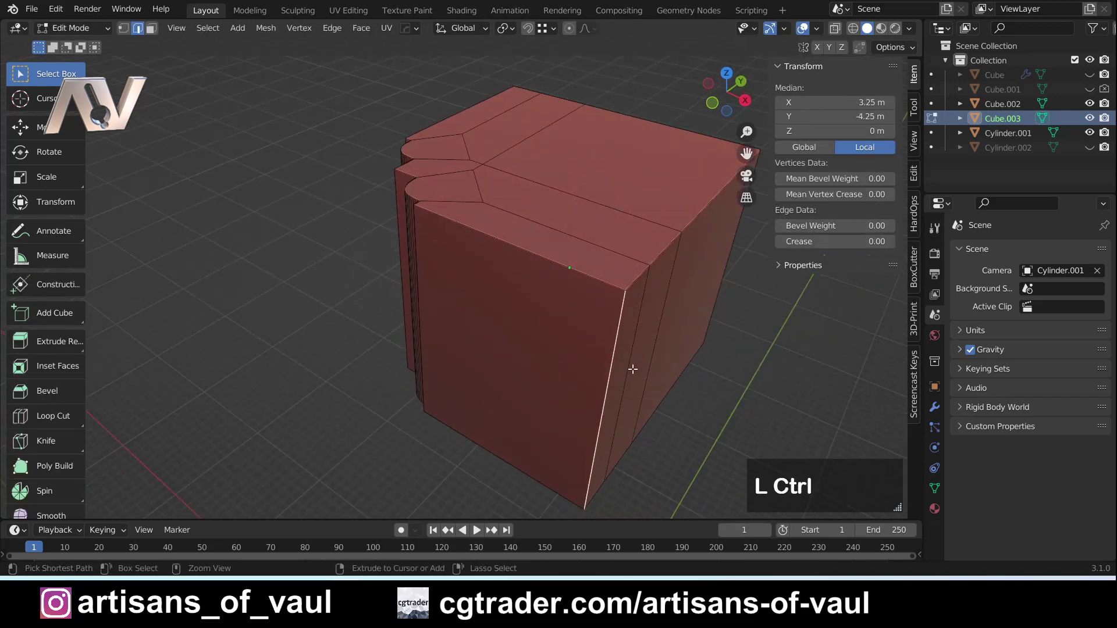
{"action": "key", "text": "ctrl+b"}
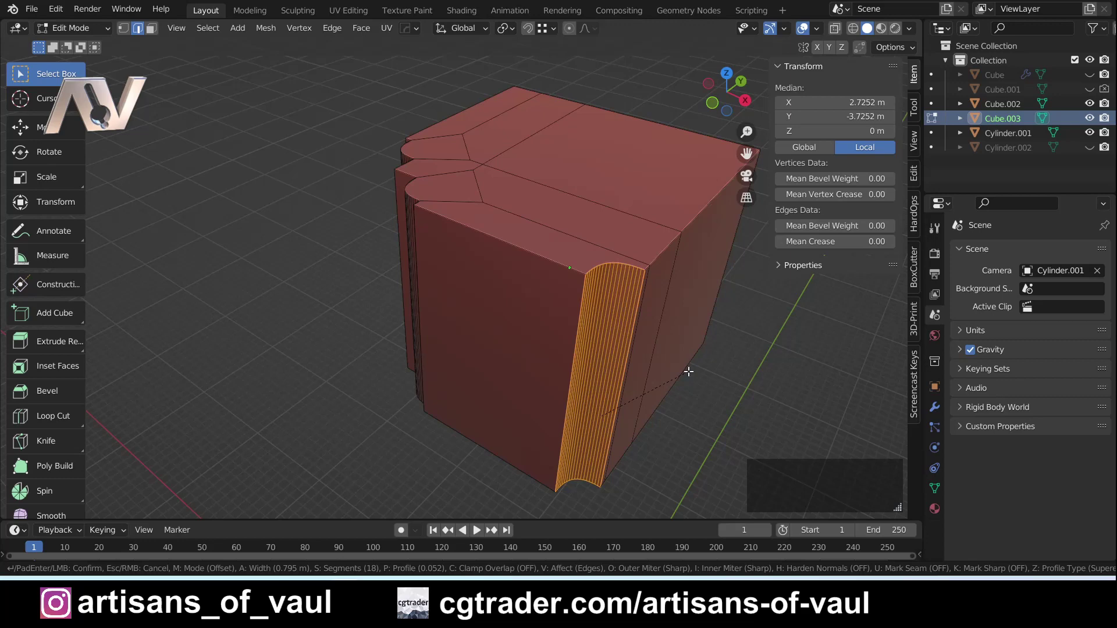
{"action": "left_click", "coordinate": [689, 371]}
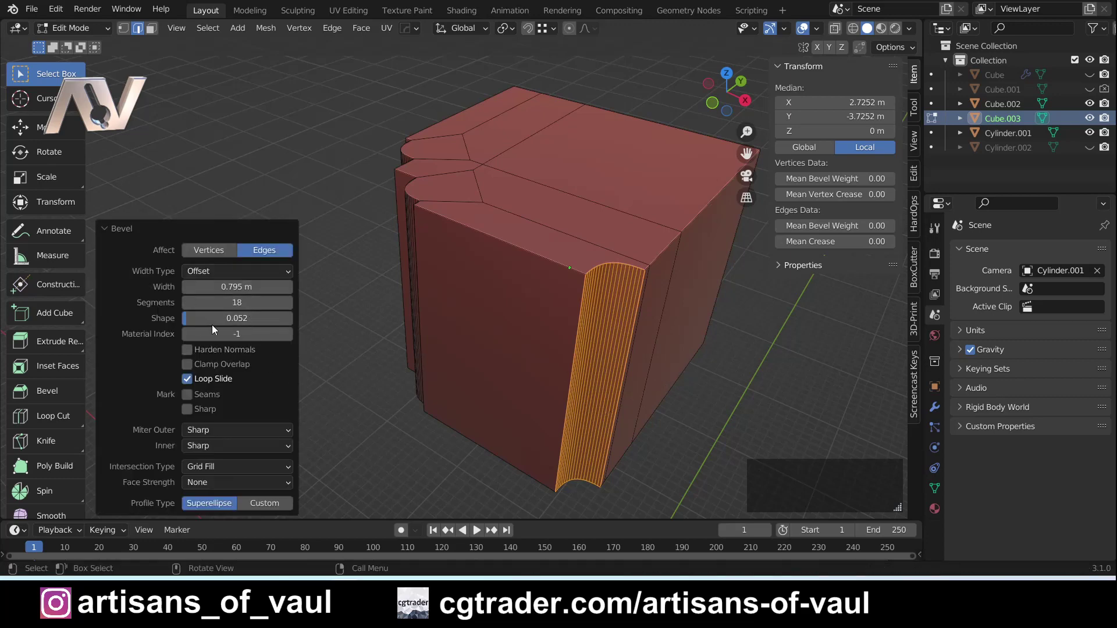
Try a shape value of 0.5 on the outer corner bevel, and undo that bevel
{"action": "left_click", "coordinate": [237, 316]}
{"action": "type", "text": ".5"}
{"action": "key", "text": "Return"}
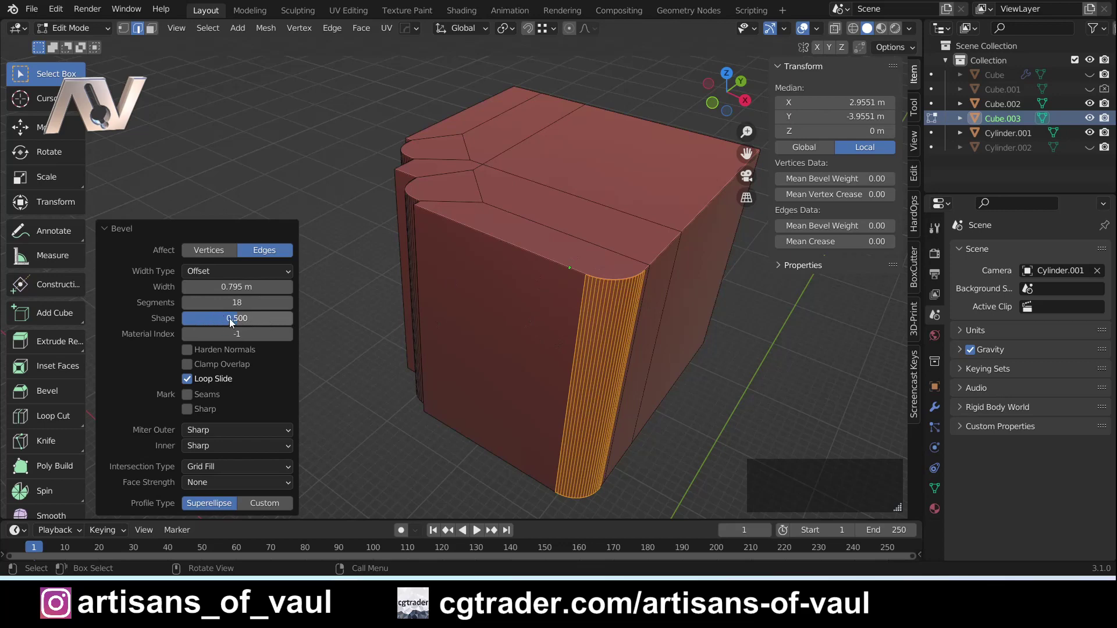
{"action": "key", "text": "ctrl+z"}
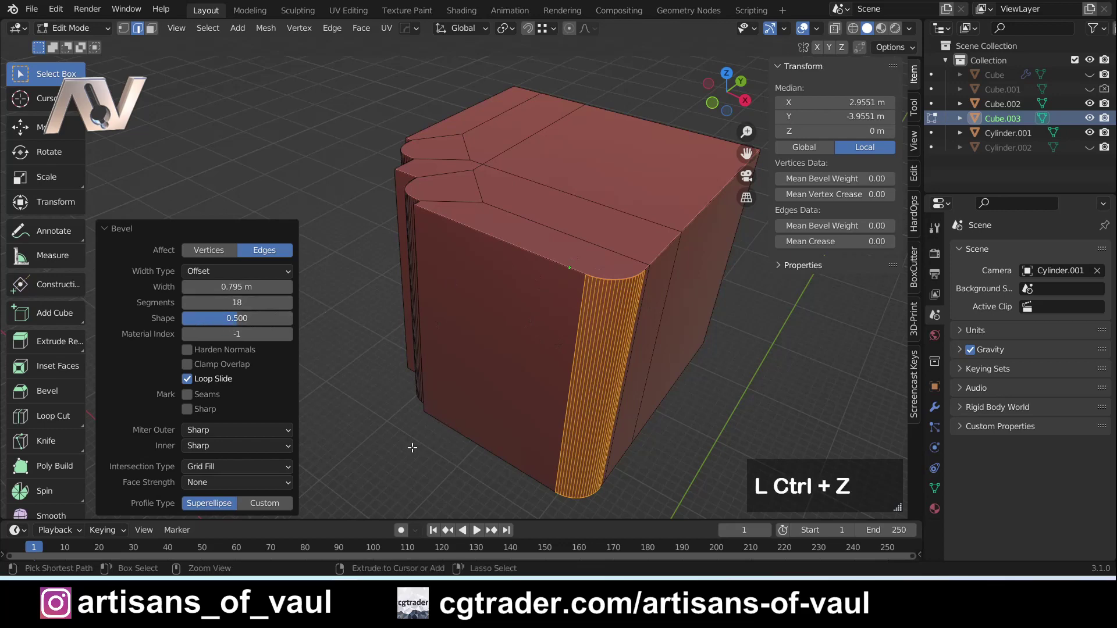
Switch the block back to Object Mode
{"action": "middle_click_drag", "start_coordinate": [413, 447], "coordinate": [436, 267]}
{"action": "key", "text": "Tab"}
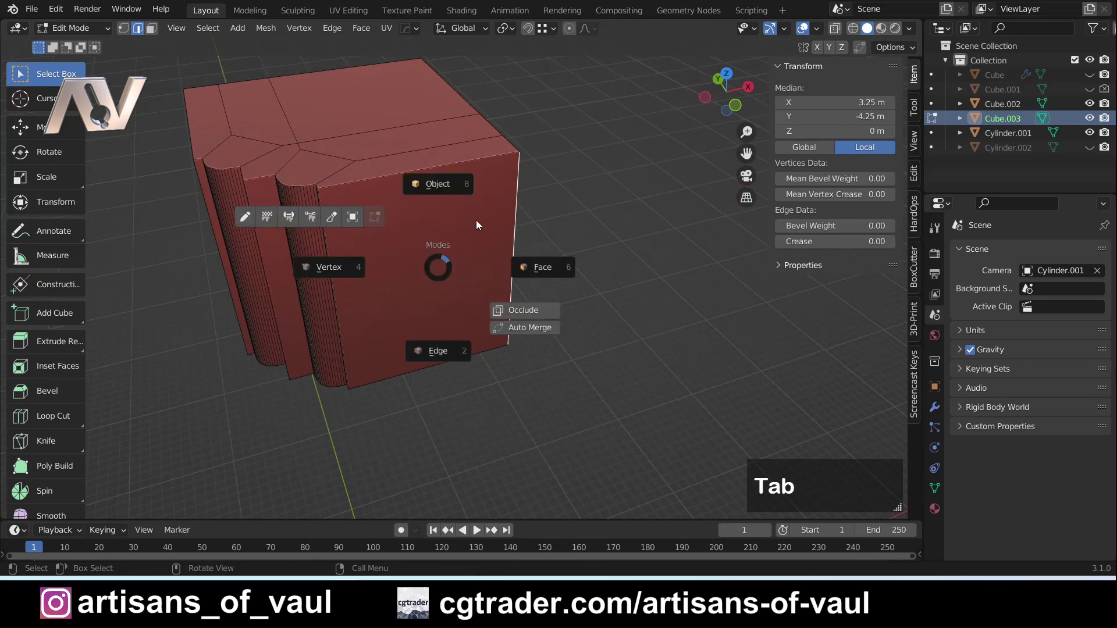
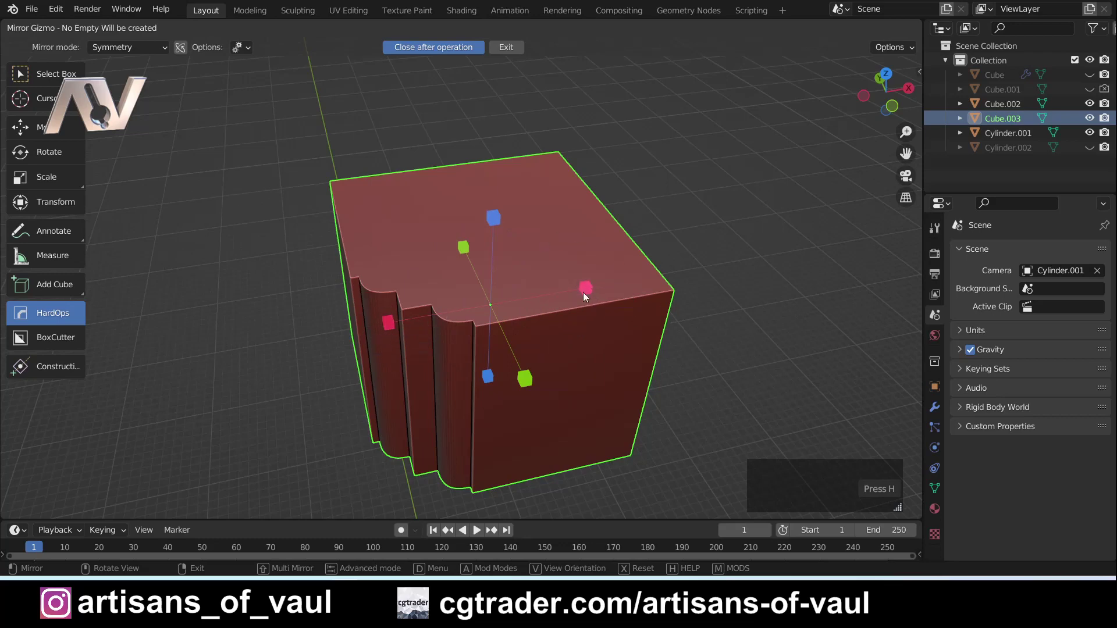
Mirror the block's stepped, rounded corner across the X axis onto its positive X side
{"action": "left_click", "coordinate": [394, 324]}
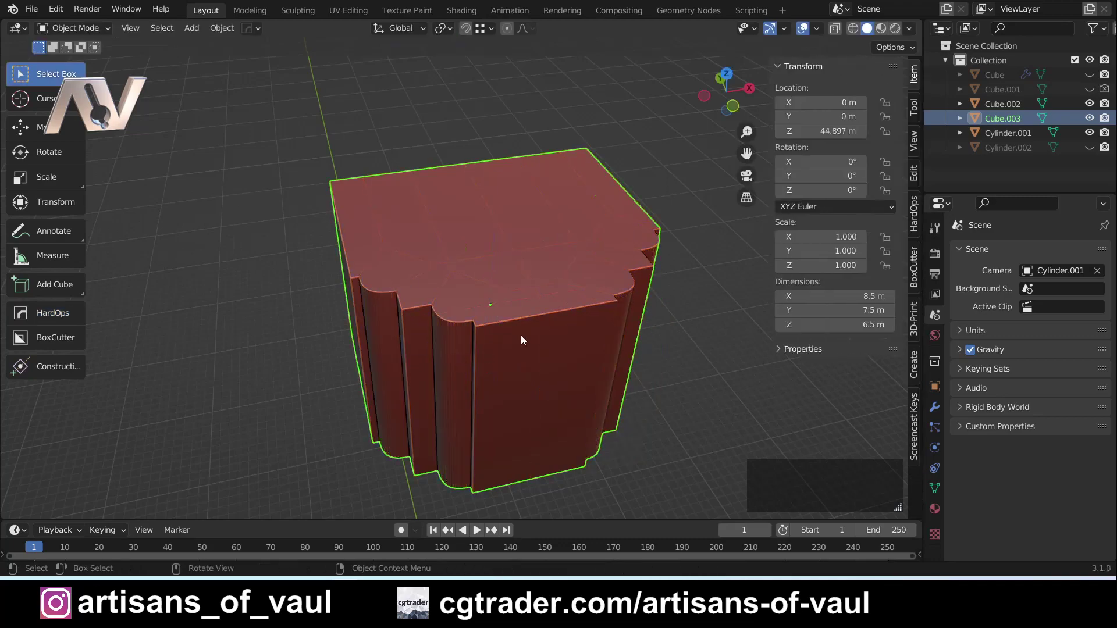
{"action": "middle_click_drag", "start_coordinate": [522, 336], "coordinate": [560, 315]}
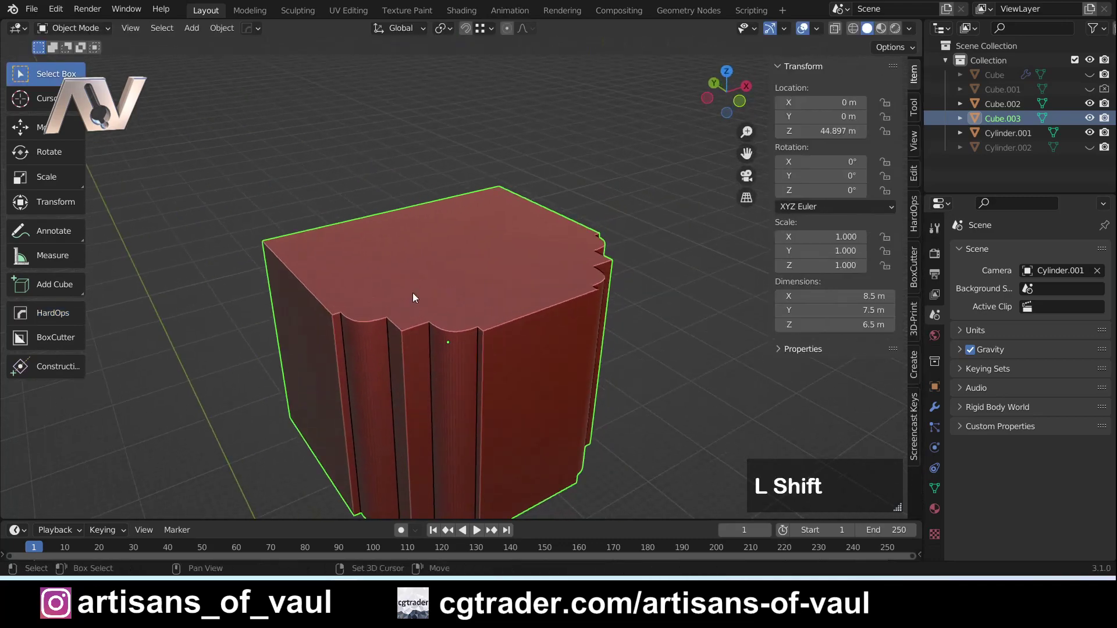
{"action": "middle_click_drag", "start_coordinate": [413, 292], "coordinate": [469, 298]}
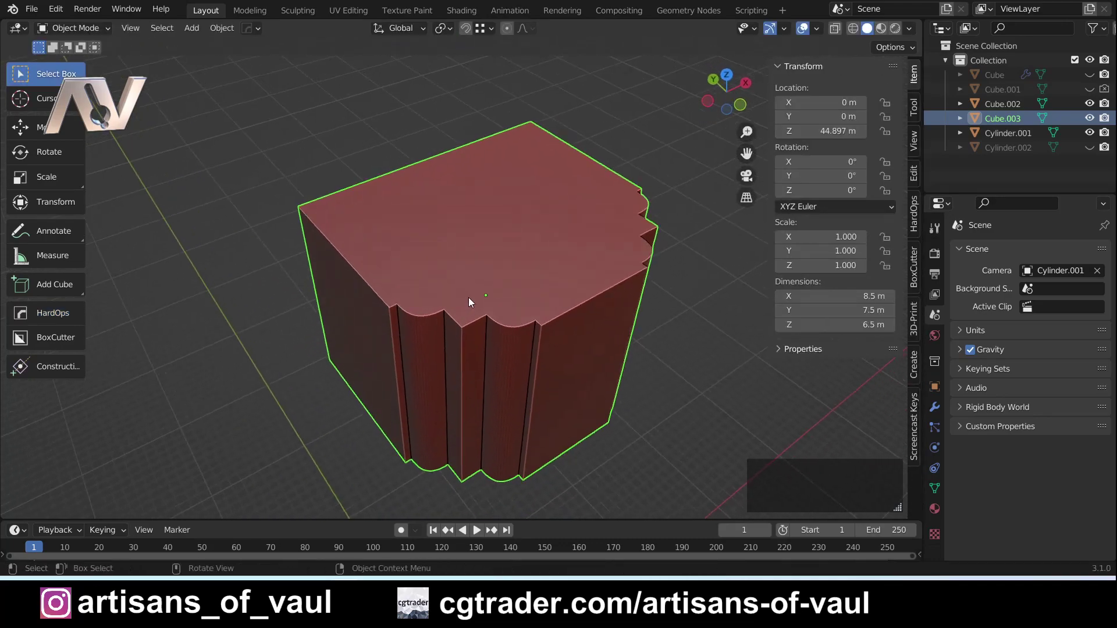
In edge selection, select the whole mesh and Symmetrize it with the direction -Y to +Y
{"action": "key", "text": "Tab"}
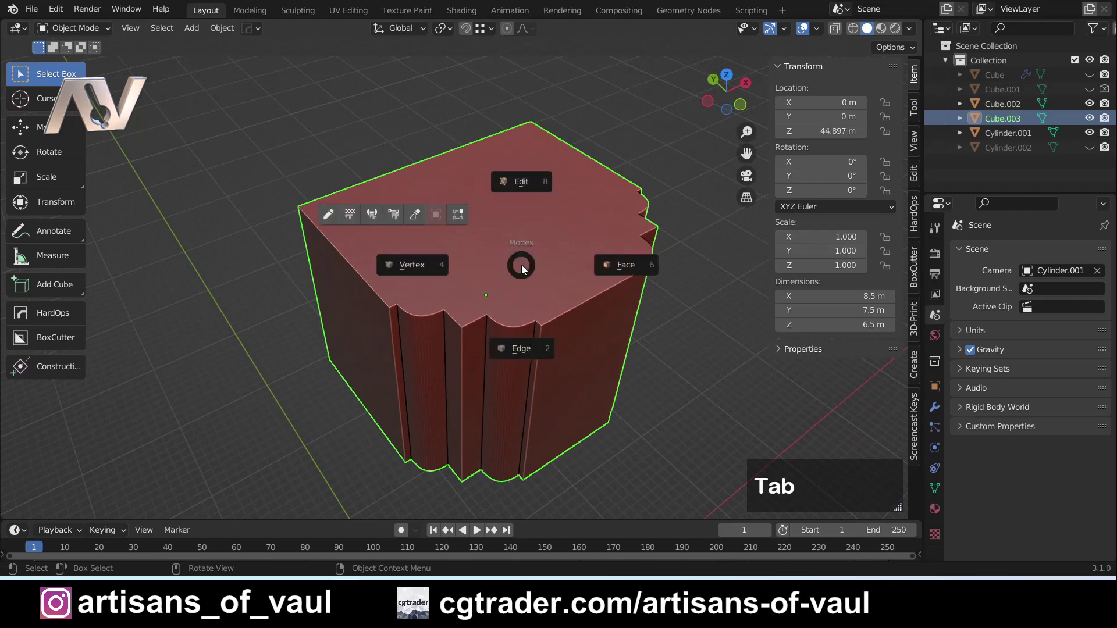
{"action": "left_click", "coordinate": [518, 348]}
{"action": "key", "text": "a"}
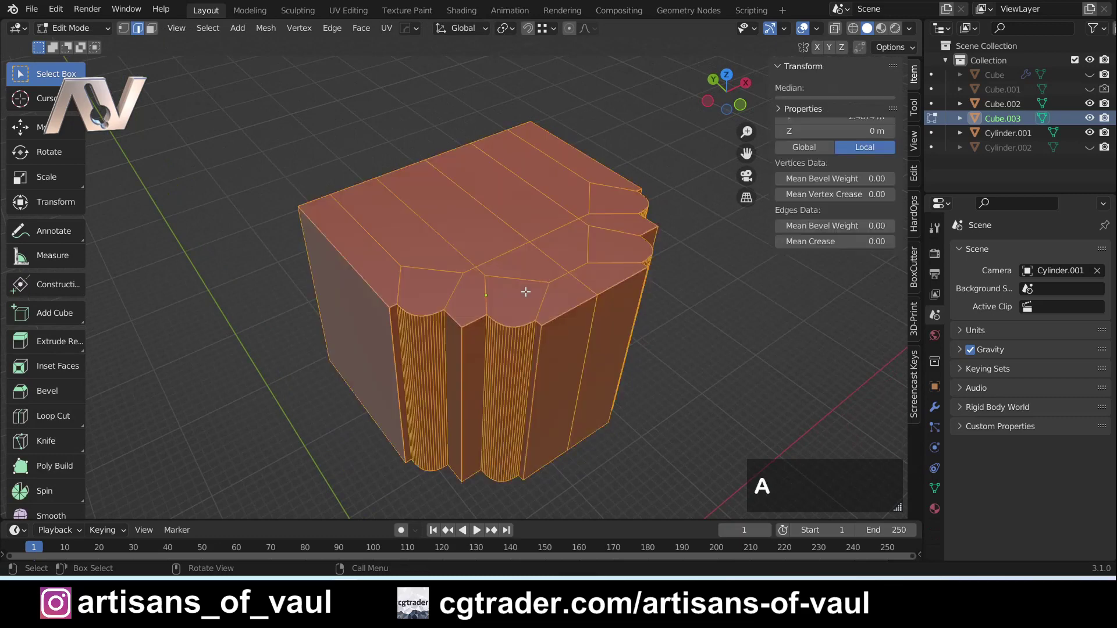
{"action": "left_click", "coordinate": [265, 28]}
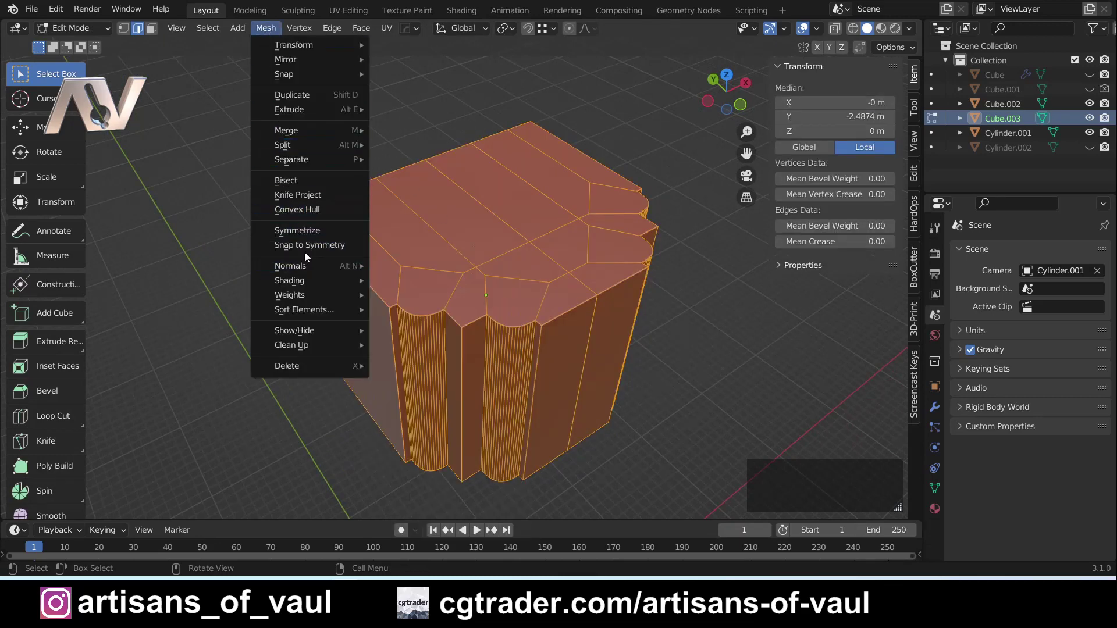
{"action": "left_click", "coordinate": [309, 231]}
{"action": "middle_click_drag", "start_coordinate": [309, 232], "coordinate": [276, 353]}
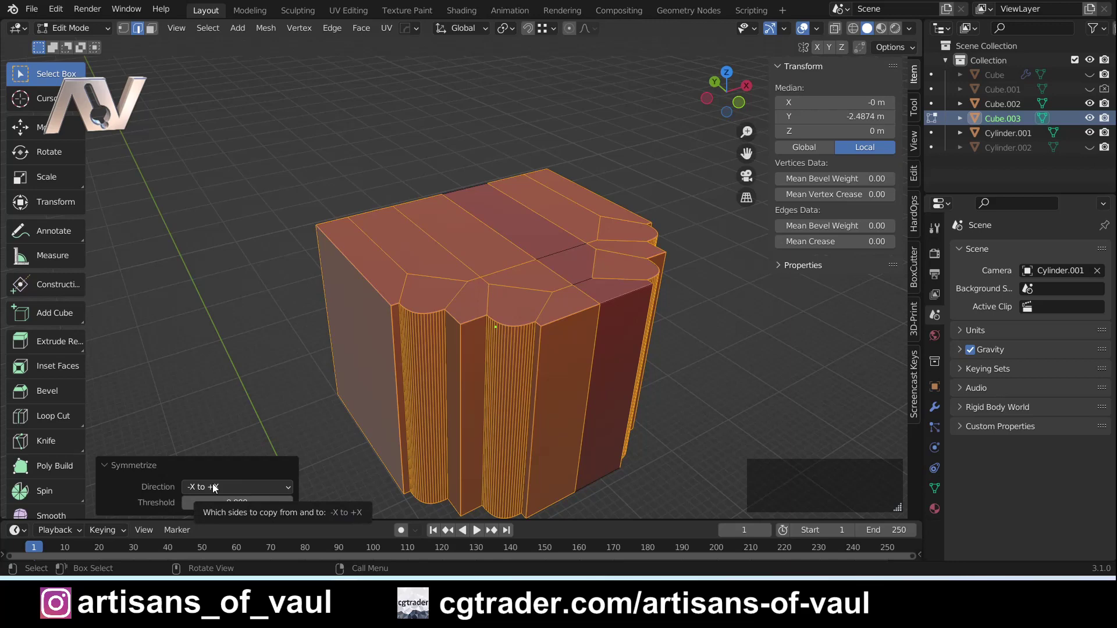
{"action": "middle_click_drag", "start_coordinate": [551, 296], "coordinate": [623, 258]}
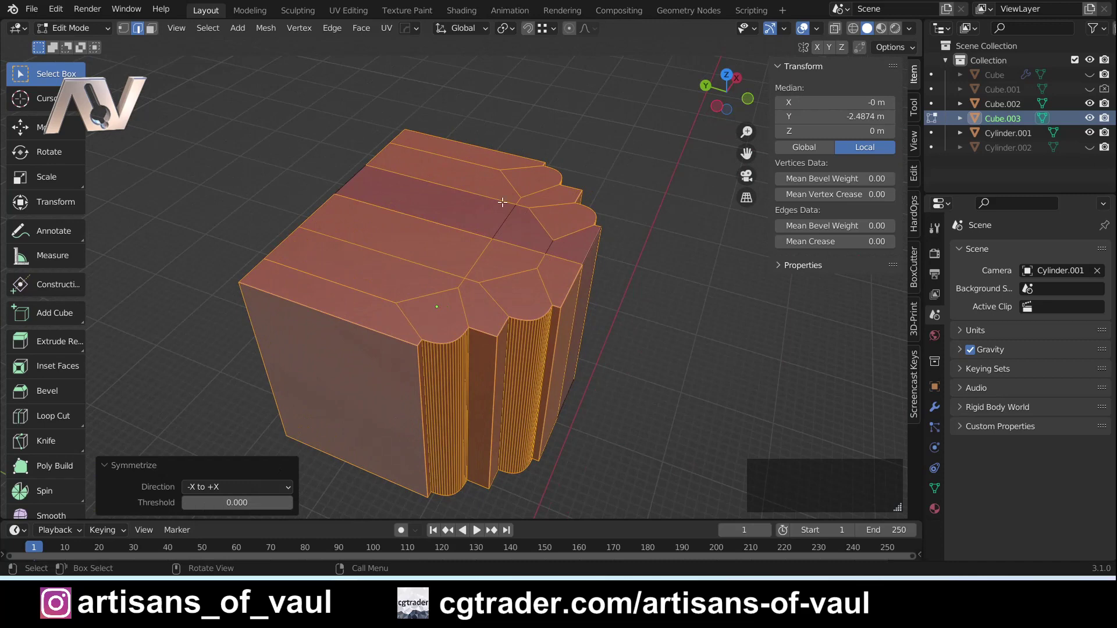
{"action": "left_click", "coordinate": [236, 487]}
{"action": "left_click", "coordinate": [236, 439]}
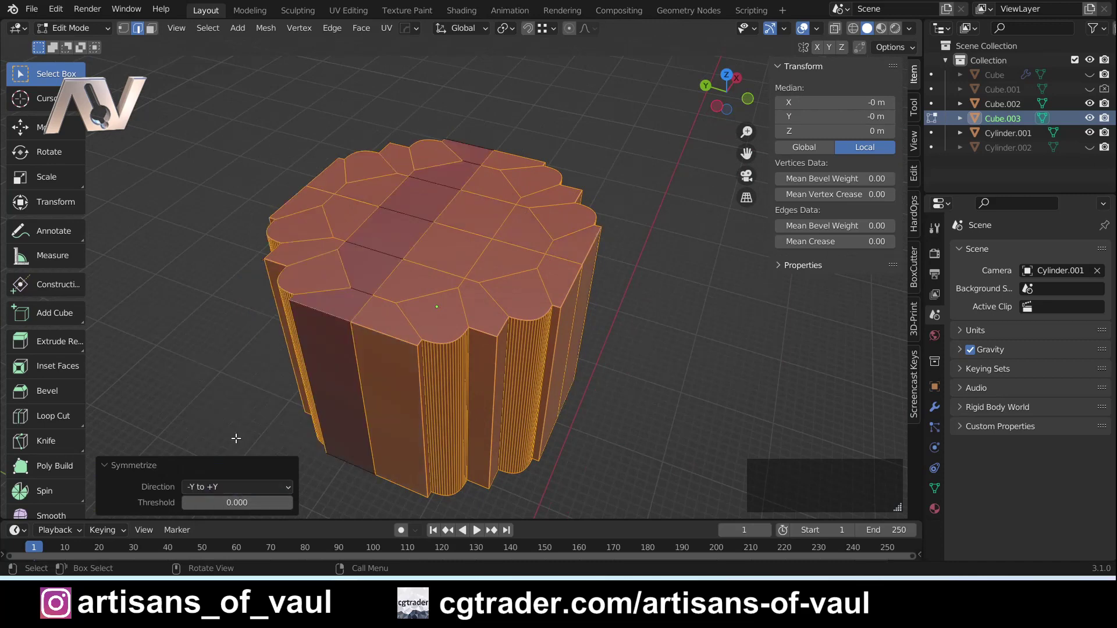
{"action": "middle_click_drag", "start_coordinate": [280, 319], "coordinate": [287, 352]}
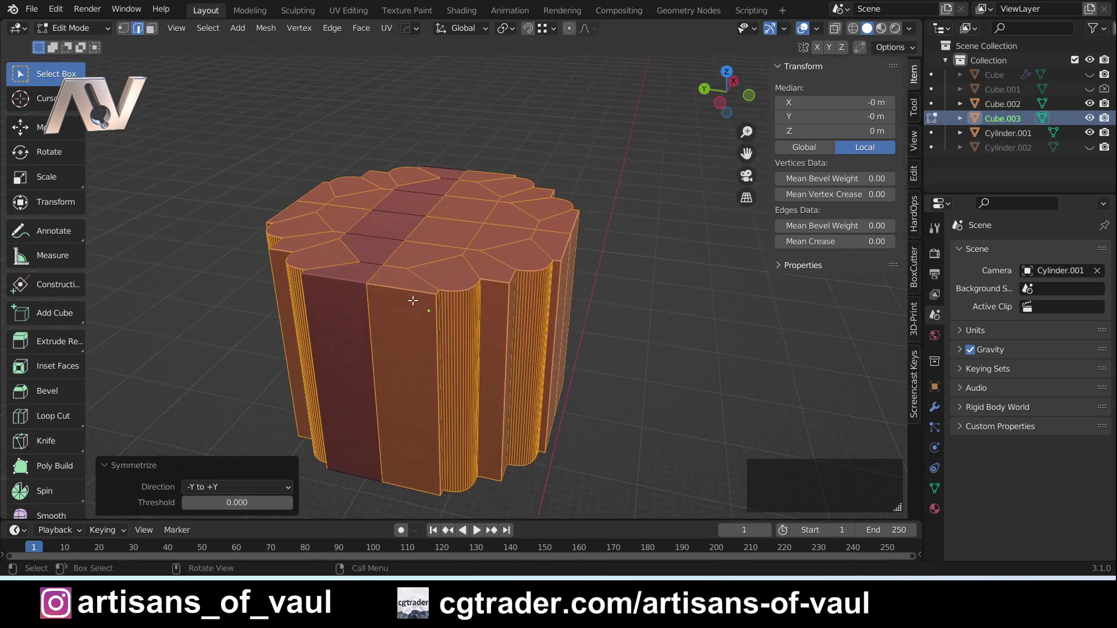
{"action": "middle_click_drag", "start_coordinate": [414, 300], "coordinate": [309, 421]}
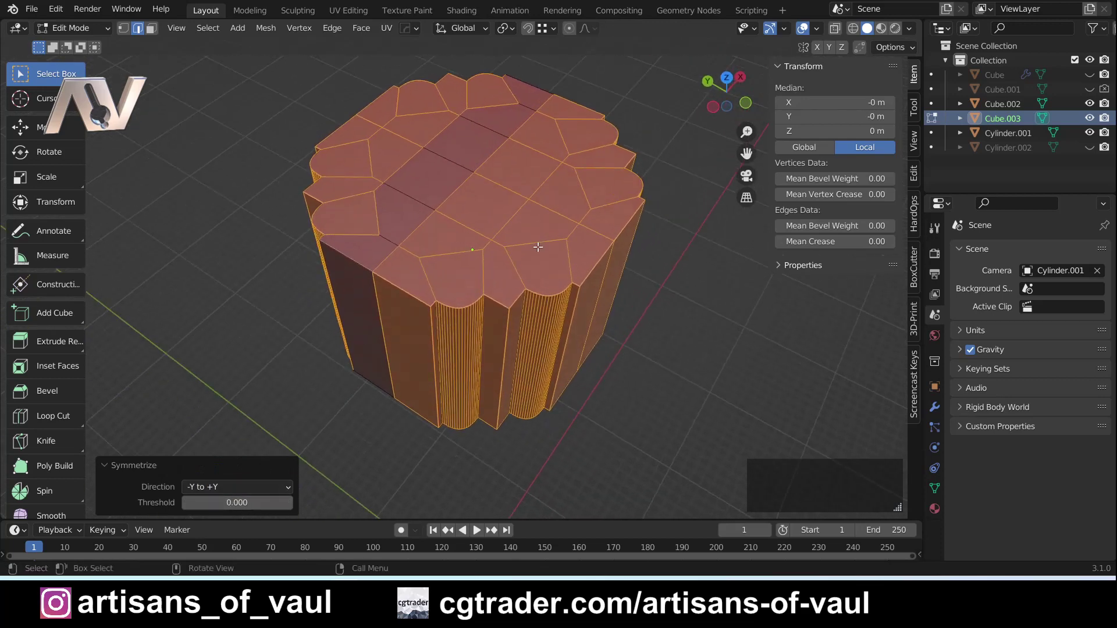
{"action": "middle_click_drag", "start_coordinate": [538, 246], "coordinate": [532, 315], "text": "shift"}
Leave local view to see the block among the surrounding objects, and return to Object Mode
{"action": "key", "text": "KP_Divide"}
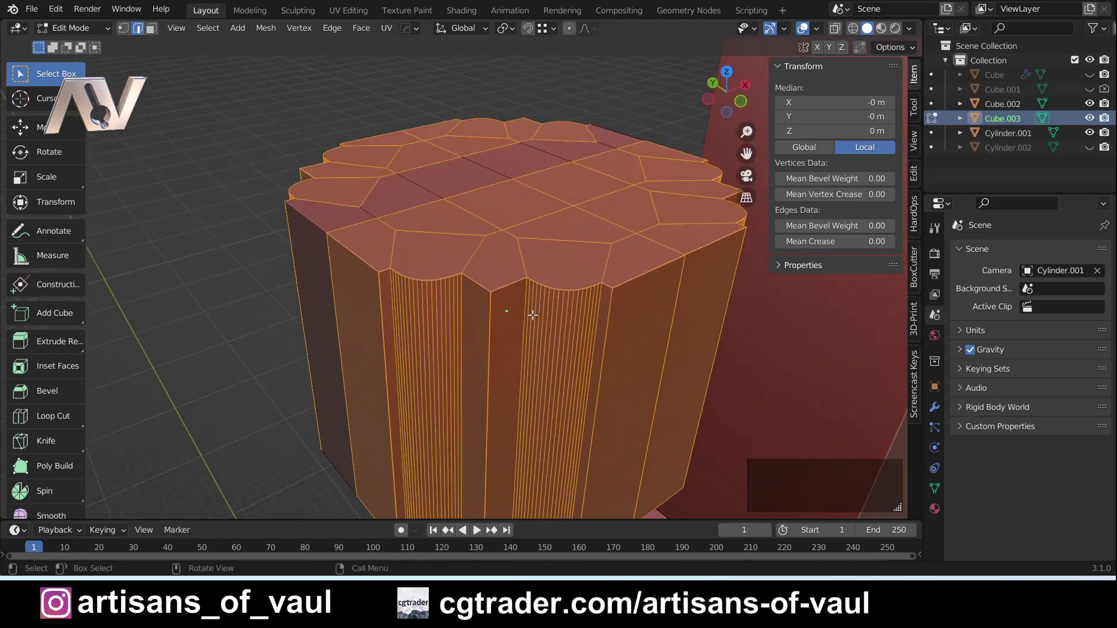
{"action": "middle_click_drag", "start_coordinate": [561, 233], "coordinate": [477, 343]}
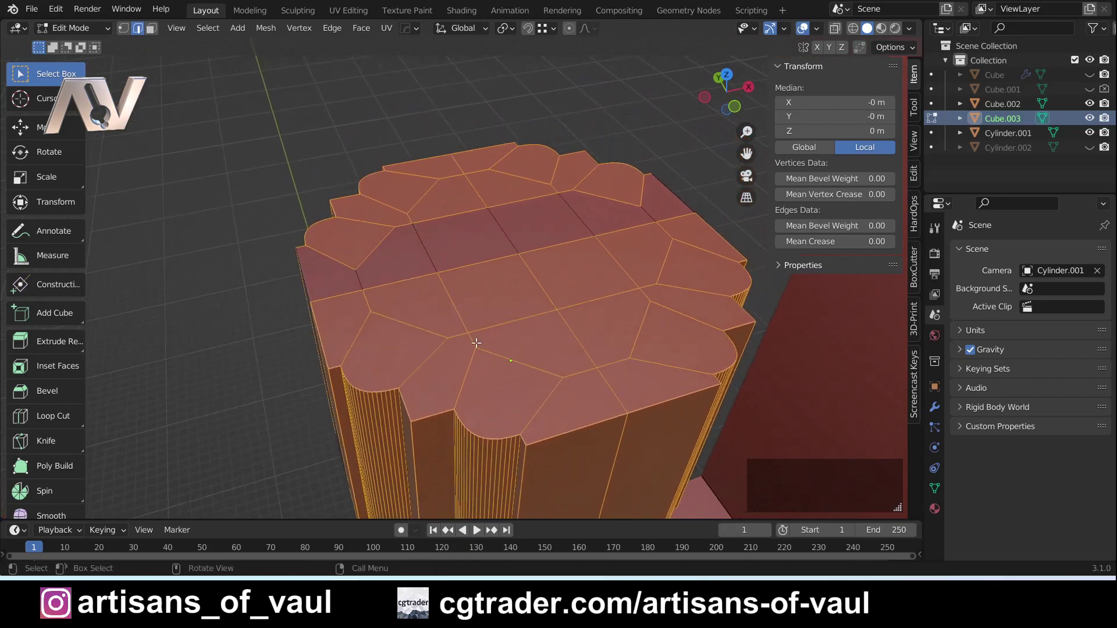
{"action": "middle_click_drag", "start_coordinate": [552, 297], "coordinate": [524, 270]}
{"action": "scroll", "coordinate": [525, 277], "scroll_direction": "down", "scroll_amount": 3}
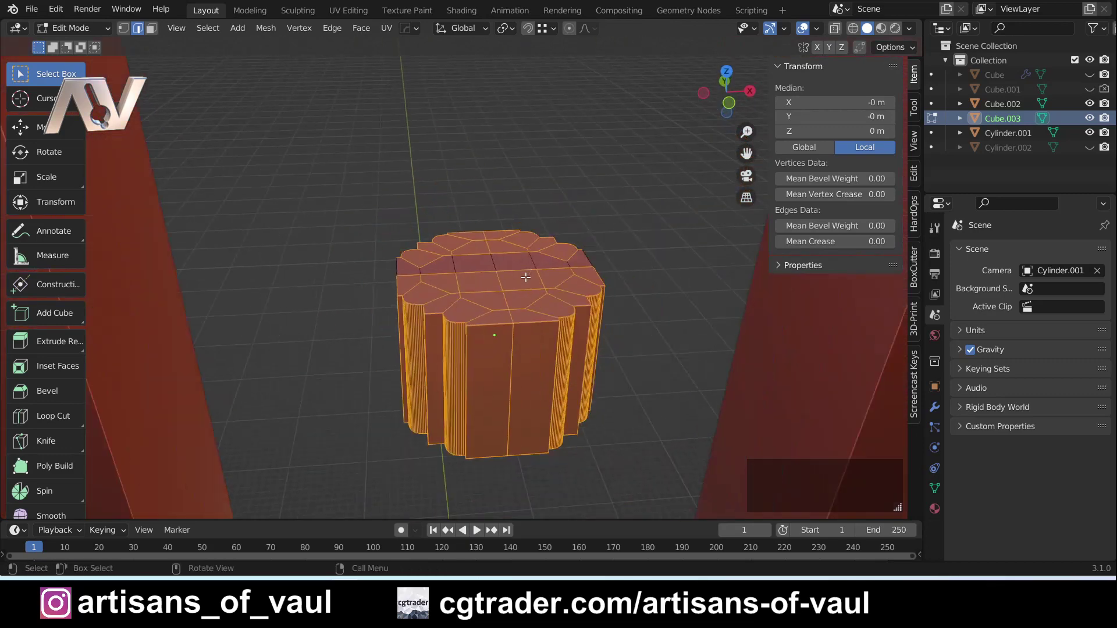
{"action": "middle_click_drag", "start_coordinate": [528, 309], "coordinate": [506, 378]}
{"action": "scroll", "coordinate": [469, 340], "scroll_direction": "up", "scroll_amount": 1}
{"action": "key", "text": "Tab"}
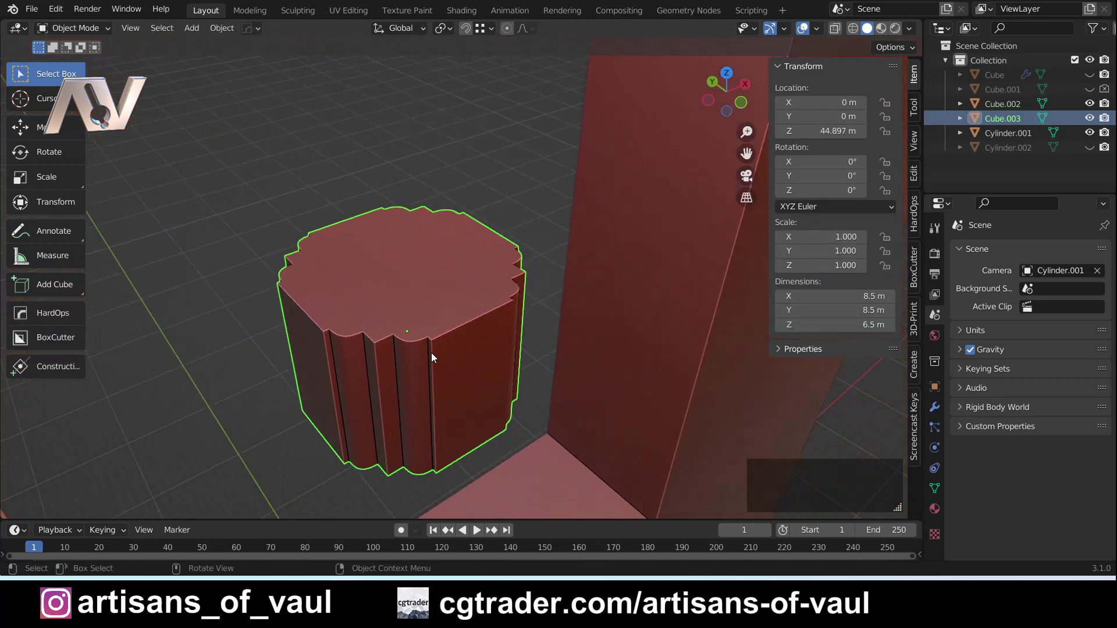
In vertex selection, circle-select all inner vertices of the block's top surface and dissolve them
{"action": "scroll", "coordinate": [431, 352], "scroll_direction": "up", "scroll_amount": 4}
{"action": "key", "text": "Tab"}
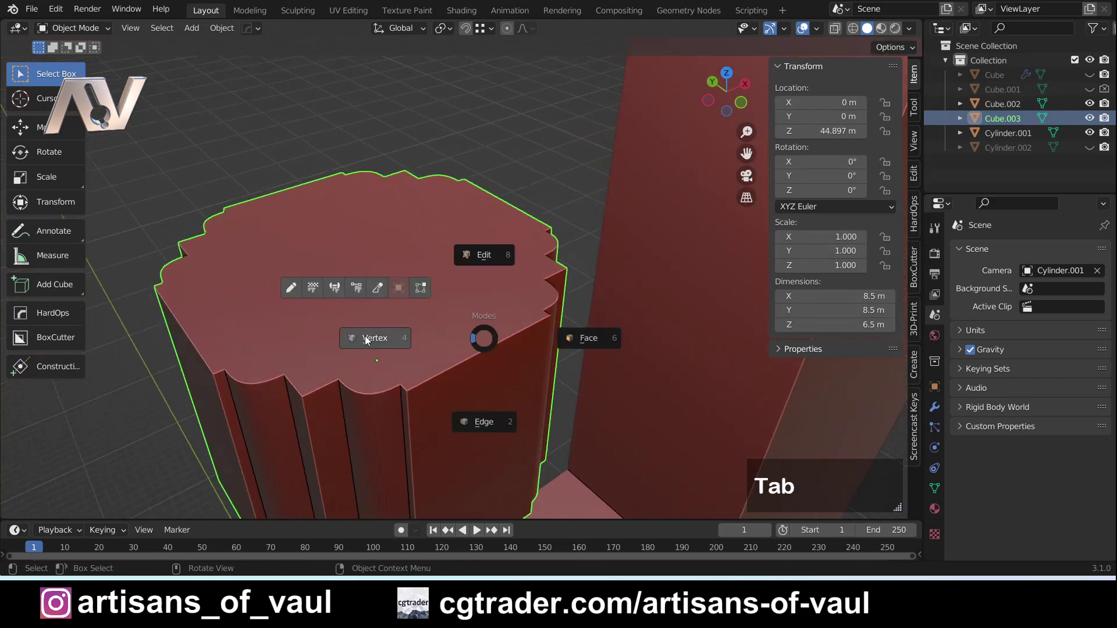
{"action": "left_click", "coordinate": [366, 337]}
{"action": "middle_click_drag", "start_coordinate": [385, 335], "coordinate": [470, 324], "text": "shift"}
{"action": "middle_click_drag", "start_coordinate": [489, 187], "coordinate": [418, 246]}
{"action": "left_click", "coordinate": [489, 238]}
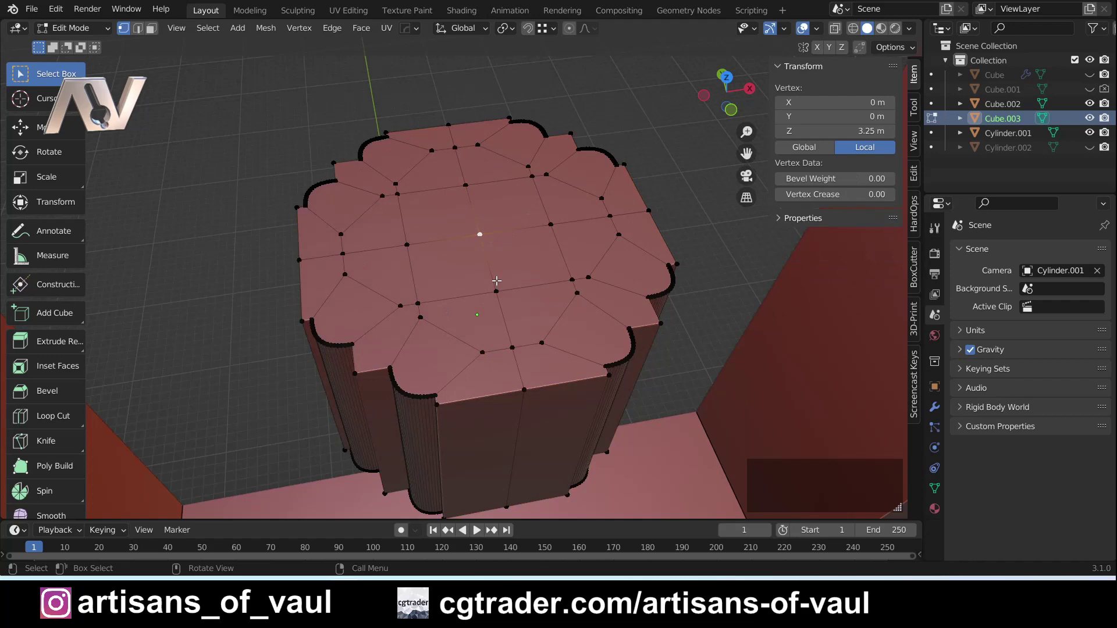
{"action": "key", "text": "c"}
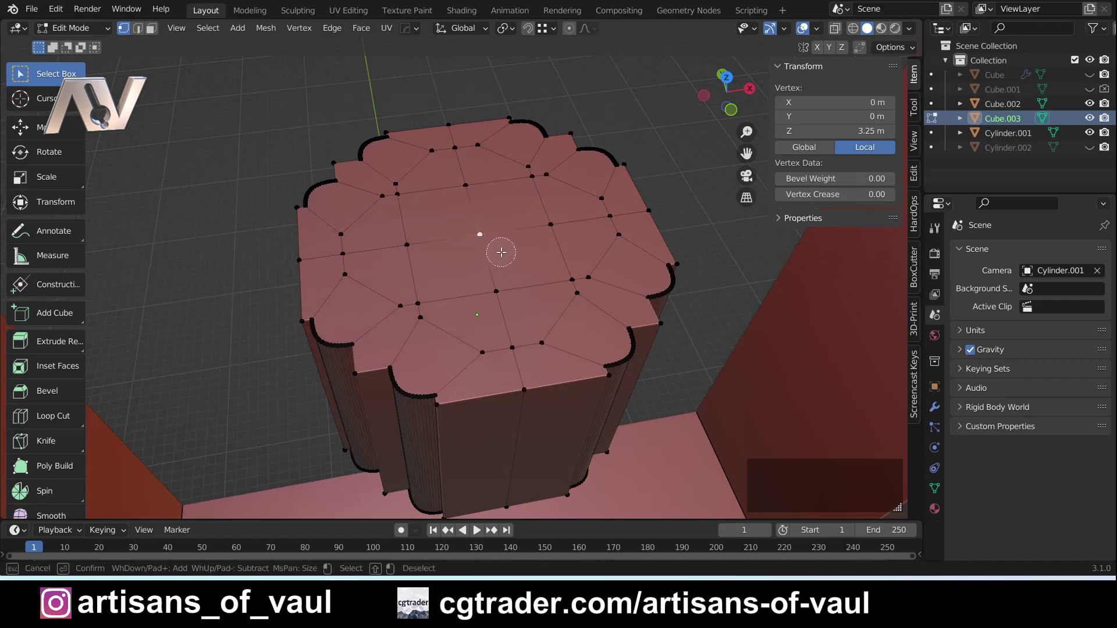
{"action": "scroll", "coordinate": [501, 252], "scroll_direction": "down", "scroll_amount": 10}
{"action": "scroll", "coordinate": [501, 252], "scroll_direction": "up", "scroll_amount": 6}
{"action": "scroll", "coordinate": [501, 252], "scroll_direction": "down", "scroll_amount": 8}
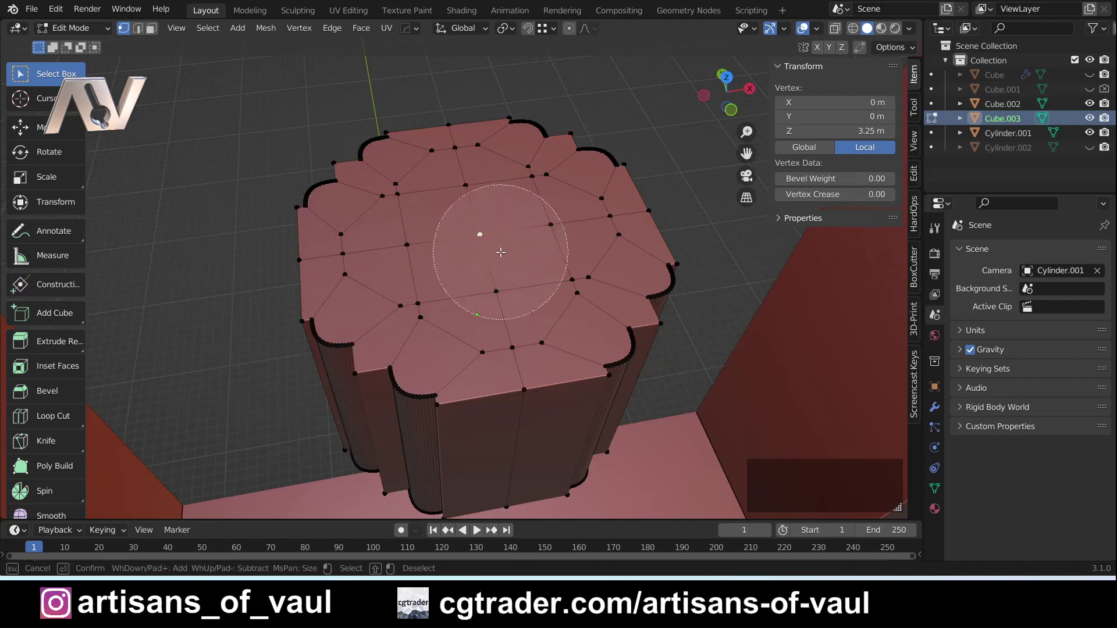
{"action": "mouse_move", "coordinate": [524, 249]}
{"action": "left_mouse_down"}
{"action": "mouse_move", "coordinate": [548, 225]}
{"action": "mouse_move", "coordinate": [461, 197]}
{"action": "mouse_move", "coordinate": [387, 247]}
{"action": "mouse_move", "coordinate": [450, 284]}
{"action": "mouse_move", "coordinate": [512, 294]}
{"action": "mouse_move", "coordinate": [527, 256]}
{"action": "mouse_move", "coordinate": [477, 264]}
{"action": "left_mouse_up"}
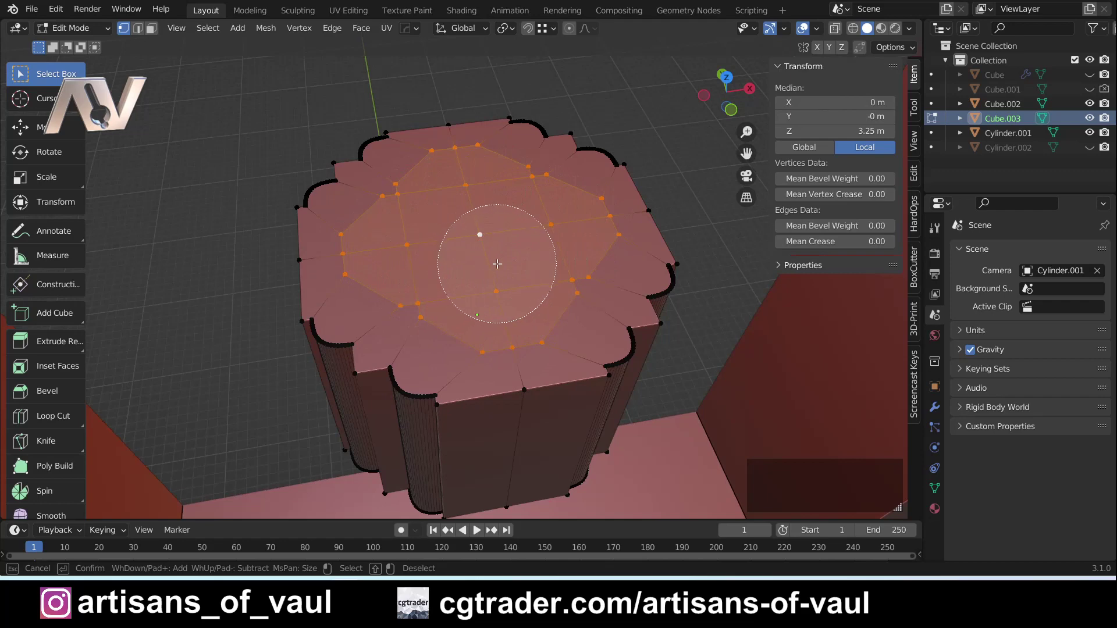
{"action": "key", "text": "Escape"}
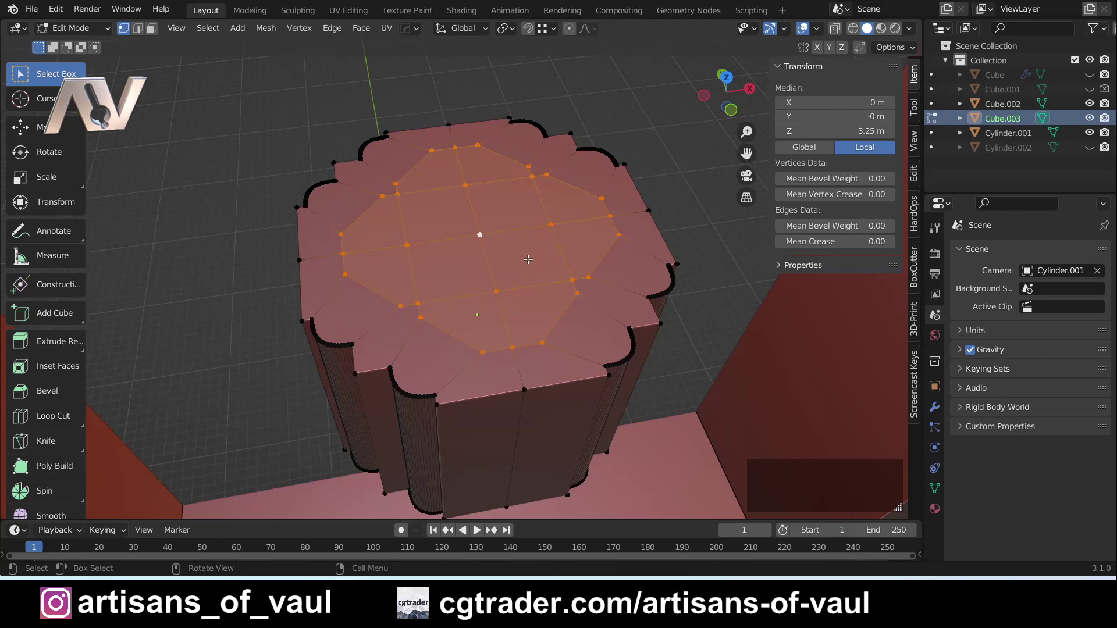
{"action": "key", "text": "ctrl+x"}
{"action": "middle_click_drag", "start_coordinate": [528, 259], "coordinate": [505, 276]}
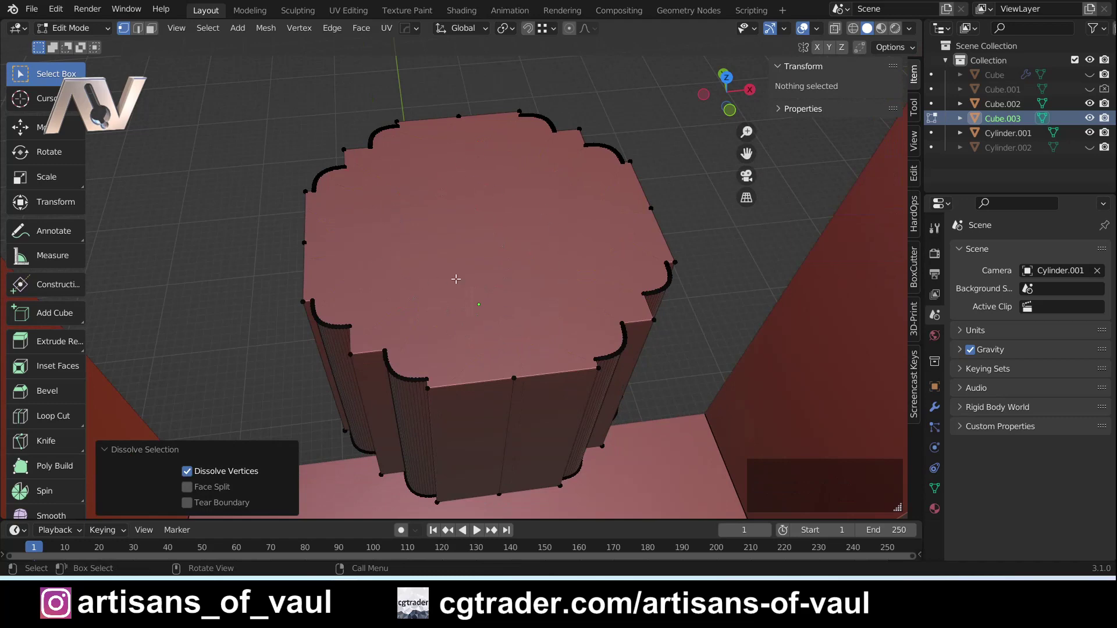
Check the block's cleaned top surface by selecting it in face selection
{"action": "key", "text": "Tab"}
{"action": "left_click", "coordinate": [598, 389]}
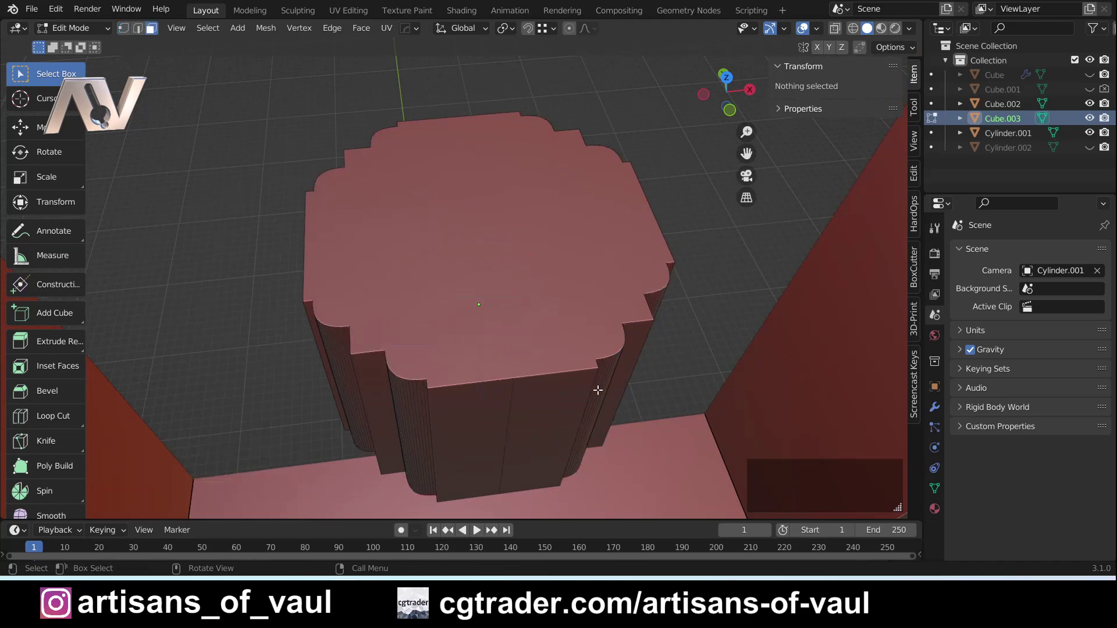
{"action": "left_click", "coordinate": [471, 243]}
{"action": "middle_click_drag", "start_coordinate": [471, 242], "coordinate": [485, 315]}
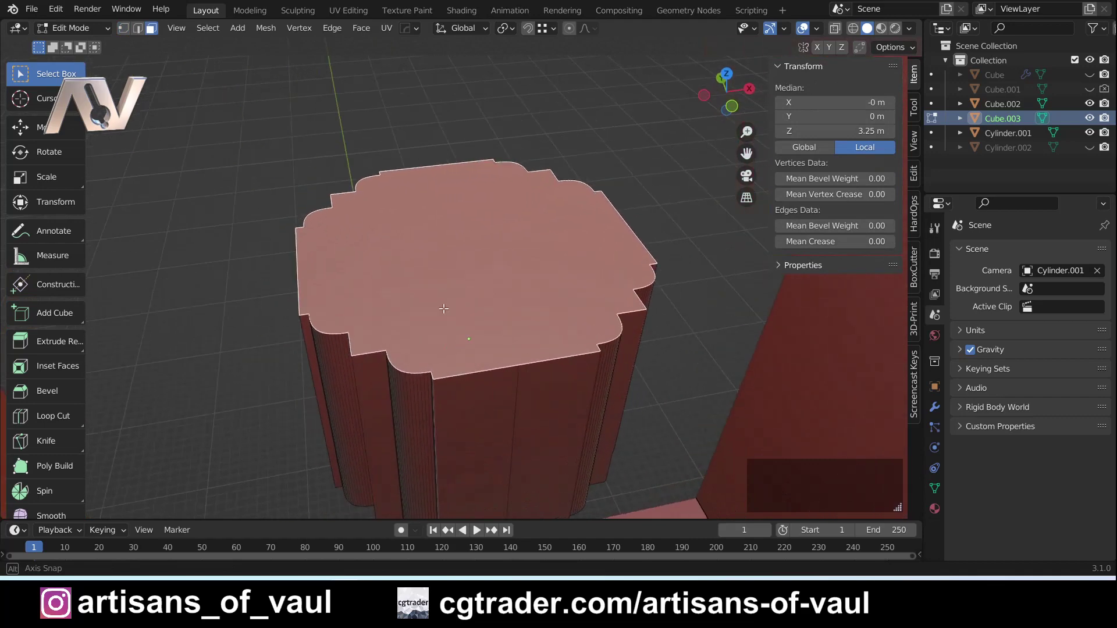
Circle-select and dissolve all inner vertices on the block's underside in vertex selection, and return to Object Mode
{"action": "key", "text": "Tab"}
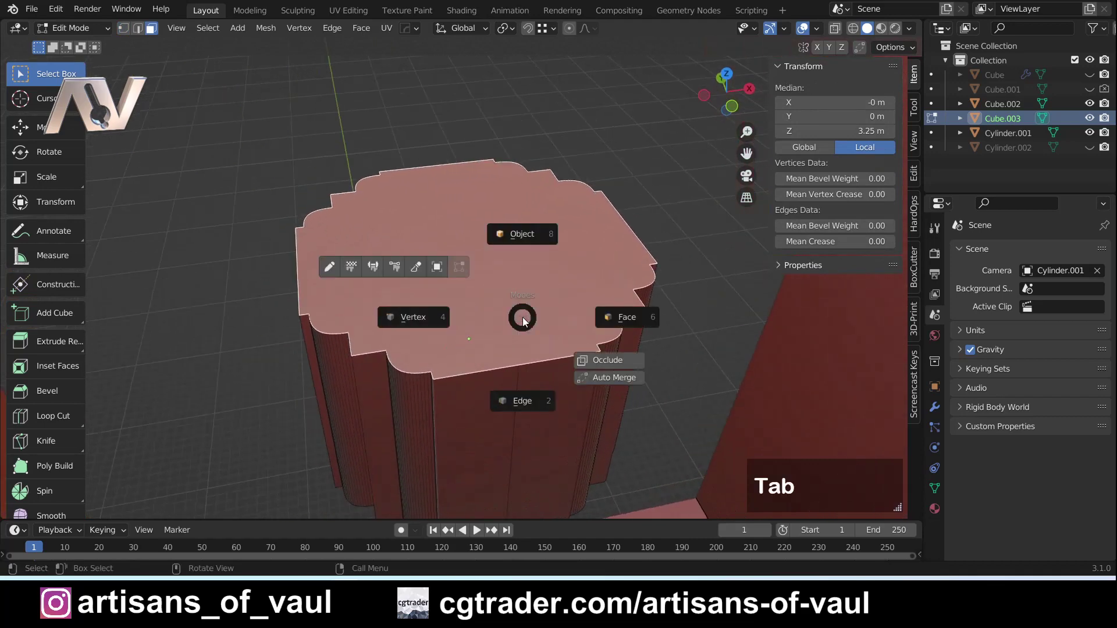
{"action": "left_click", "coordinate": [422, 315]}
{"action": "middle_click_drag", "start_coordinate": [421, 315], "coordinate": [490, 4]}
{"action": "middle_click_drag", "start_coordinate": [493, 367], "coordinate": [476, 330], "text": "shift"}
{"action": "key", "text": "c"}
{"action": "mouse_move", "coordinate": [479, 300]}
{"action": "left_mouse_down"}
{"action": "mouse_move", "coordinate": [458, 333]}
{"action": "mouse_move", "coordinate": [466, 382]}
{"action": "mouse_move", "coordinate": [348, 280]}
{"action": "left_mouse_up"}
{"action": "right_click", "coordinate": [349, 281]}
{"action": "key", "text": "ctrl+x"}
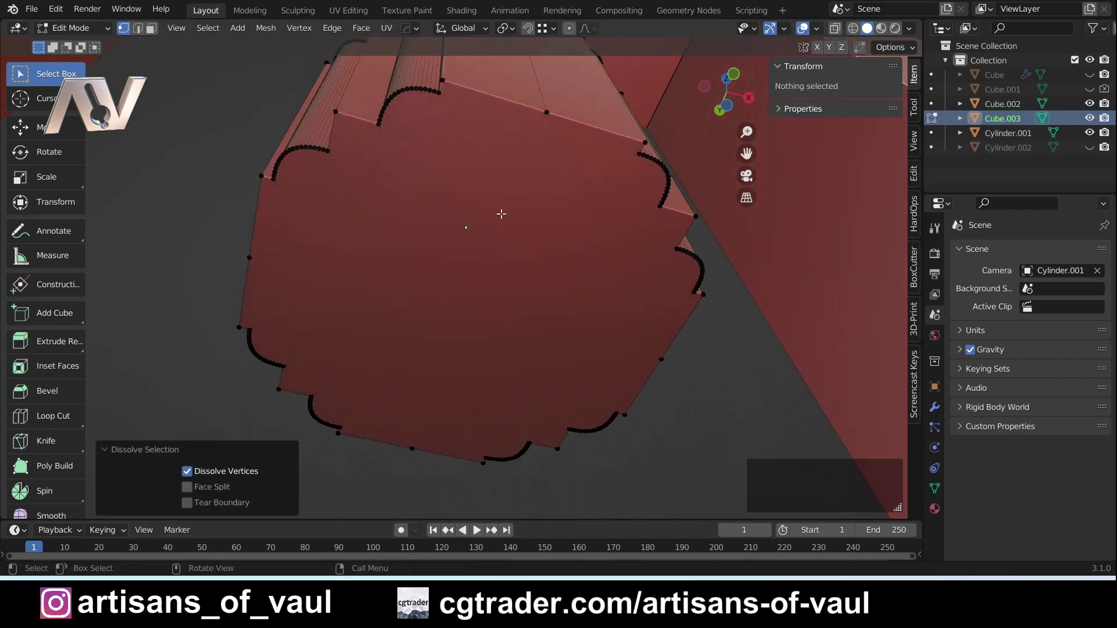
{"action": "middle_click_drag", "start_coordinate": [498, 212], "coordinate": [489, 356]}
{"action": "key", "text": "Tab"}
{"action": "left_click", "coordinate": [483, 205]}
Move the block about -19.09 m along the global X axis, to the large pillar beside the opening
{"action": "scroll", "coordinate": [483, 205], "scroll_direction": "down", "scroll_amount": 3}
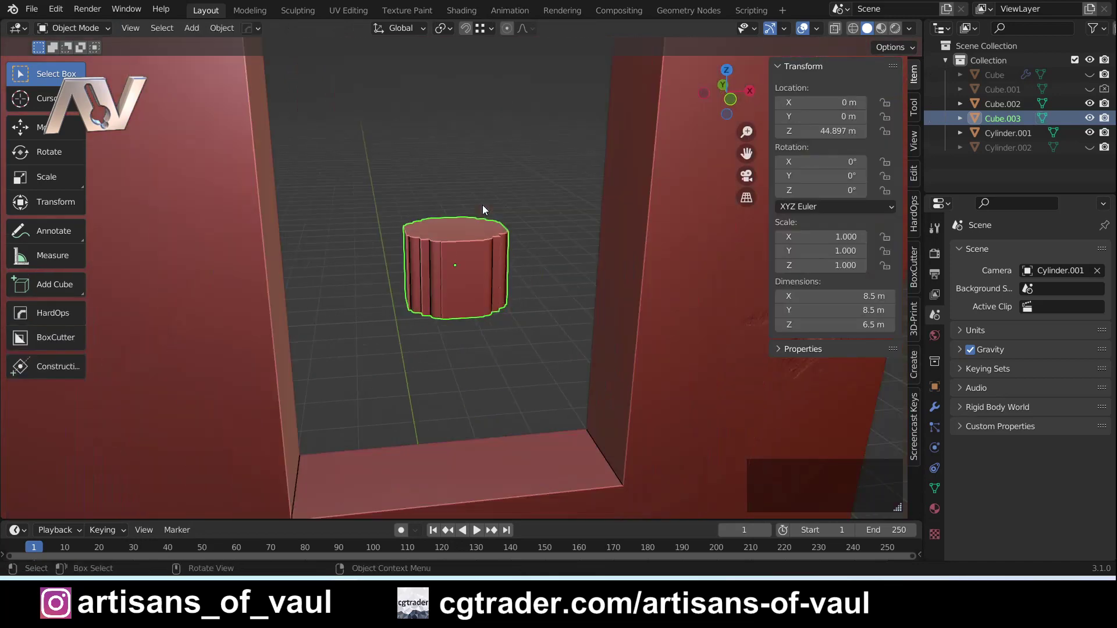
{"action": "middle_click_drag", "start_coordinate": [483, 204], "coordinate": [535, 305]}
{"action": "key", "text": "g"}
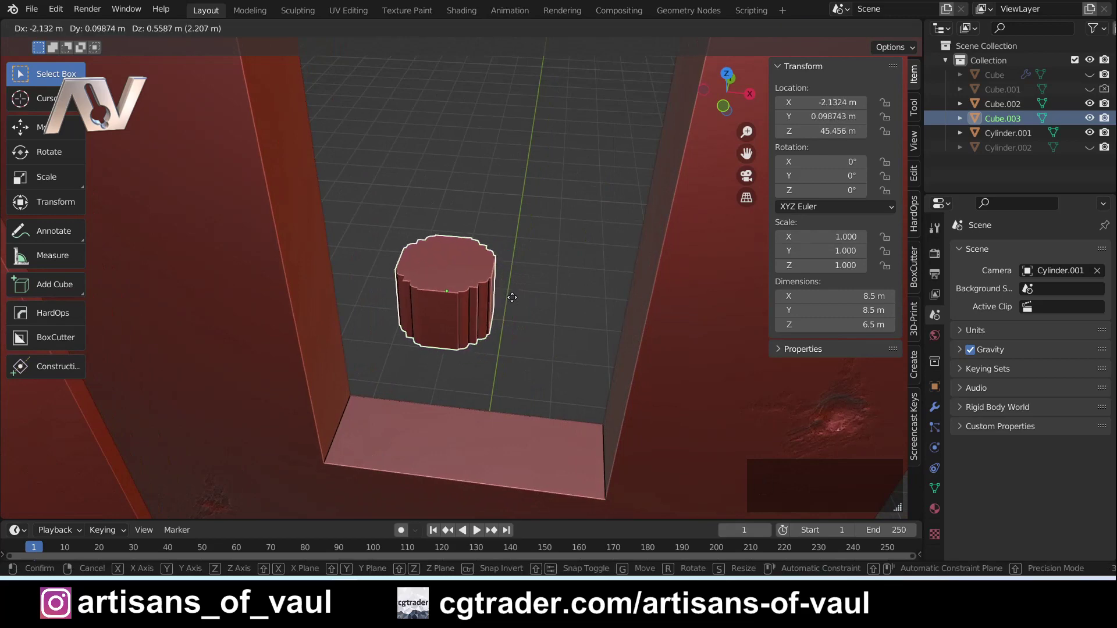
{"action": "key", "text": "x"}
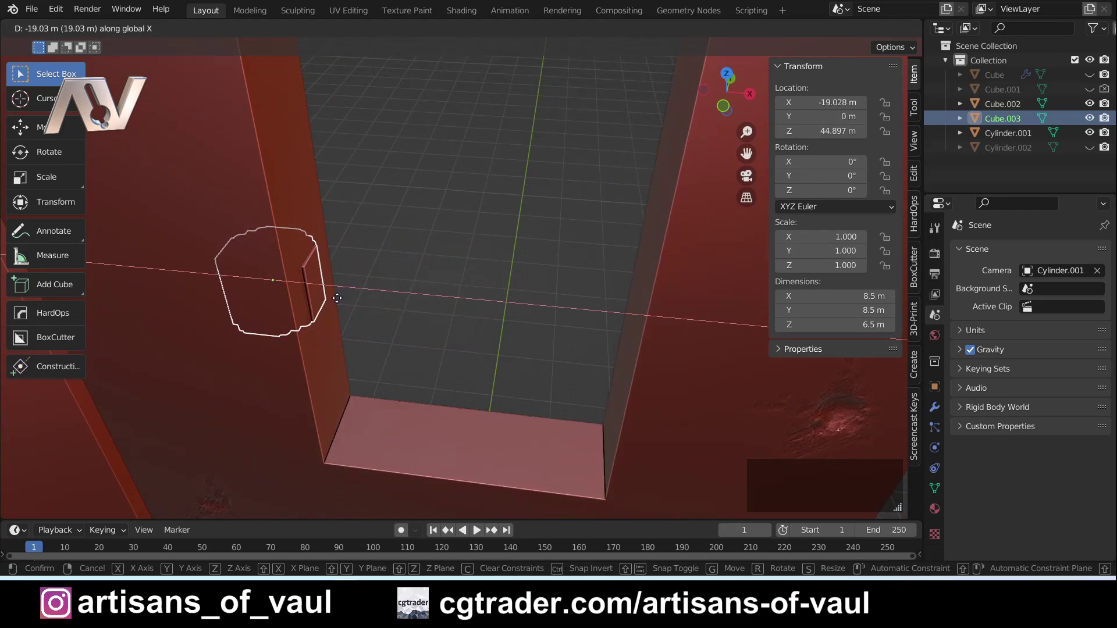
{"action": "left_click", "coordinate": [337, 297]}
{"action": "middle_click_drag", "start_coordinate": [253, 270], "coordinate": [467, 379], "text": "shift"}
{"action": "scroll", "coordinate": [445, 335], "scroll_direction": "up", "scroll_amount": 5}
Isolate the block in local view and enter Edit Mode with vertex selection
{"action": "key", "text": "KP_Divide"}
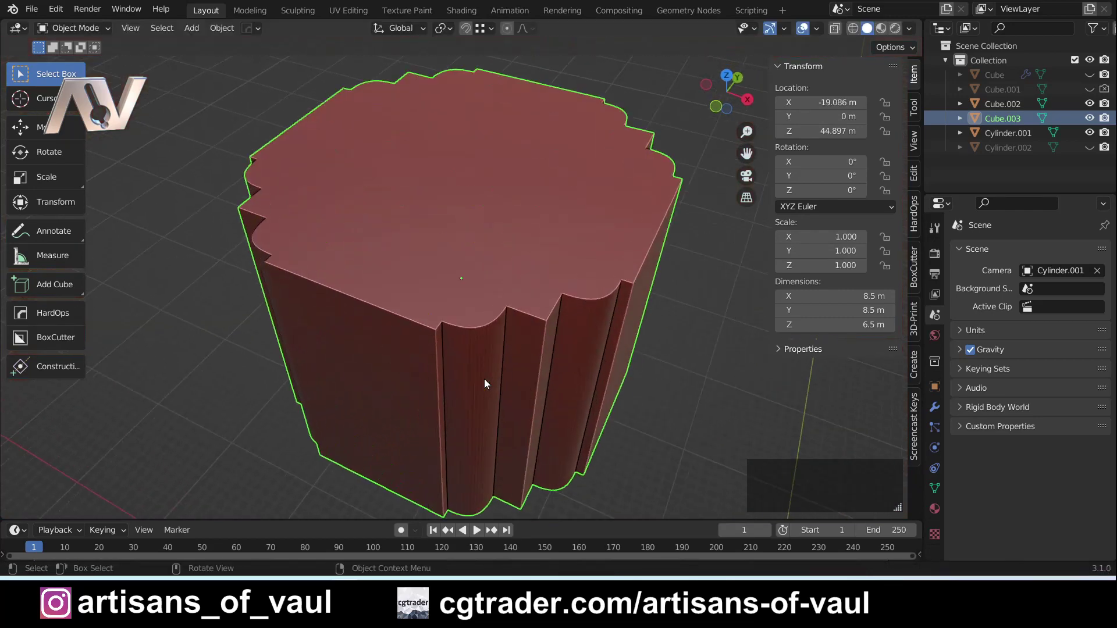
{"action": "scroll", "coordinate": [486, 384], "scroll_direction": "down", "scroll_amount": 3}
{"action": "key", "text": "Tab"}
{"action": "left_click", "coordinate": [375, 379]}
{"action": "middle_click_drag", "start_coordinate": [367, 302], "coordinate": [429, 306]}
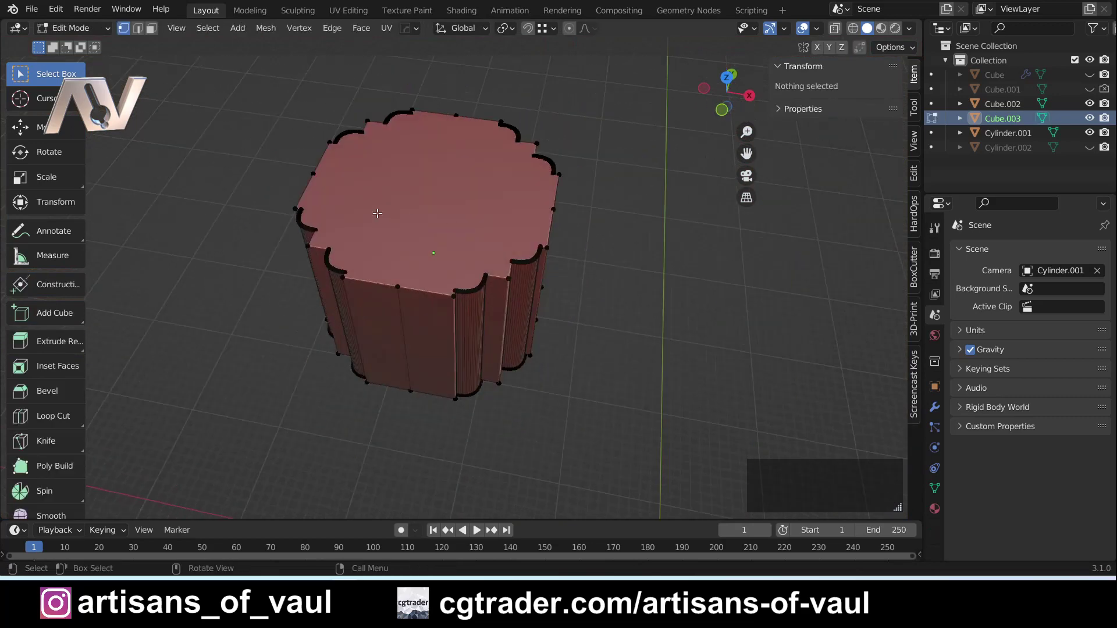
Select all vertices of the block's front half through the mesh and move them about -3.91 m along global Y
{"action": "middle_click_drag", "start_coordinate": [377, 213], "coordinate": [407, 310]}
{"action": "key", "text": "shift+z"}
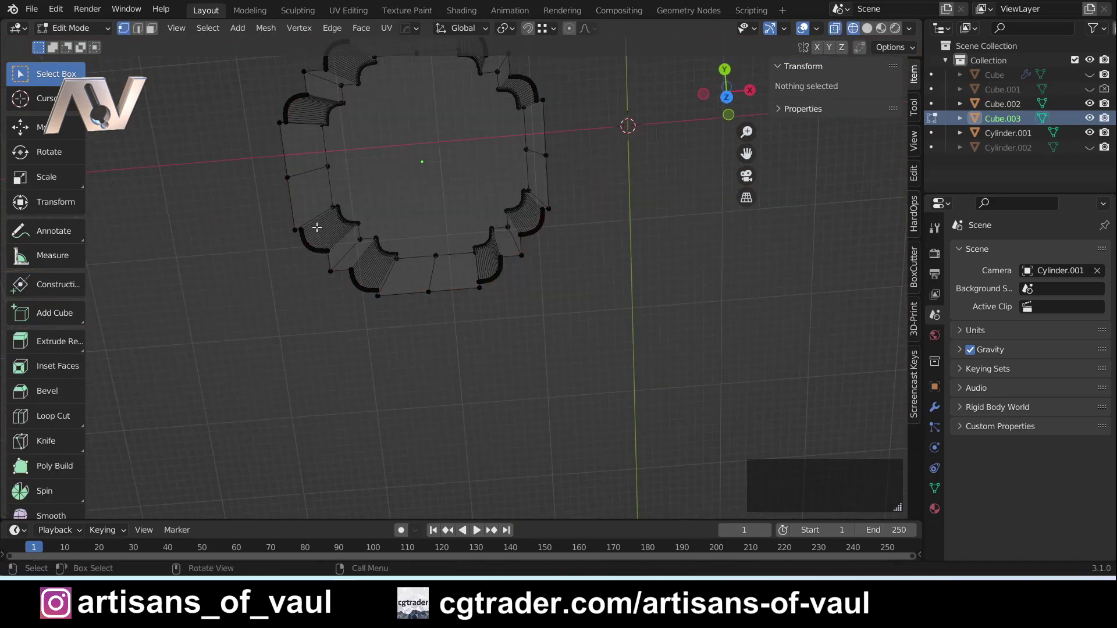
{"action": "middle_click_drag", "start_coordinate": [311, 229], "coordinate": [259, 207]}
{"action": "left_click_drag", "start_coordinate": [259, 224], "coordinate": [599, 358]}
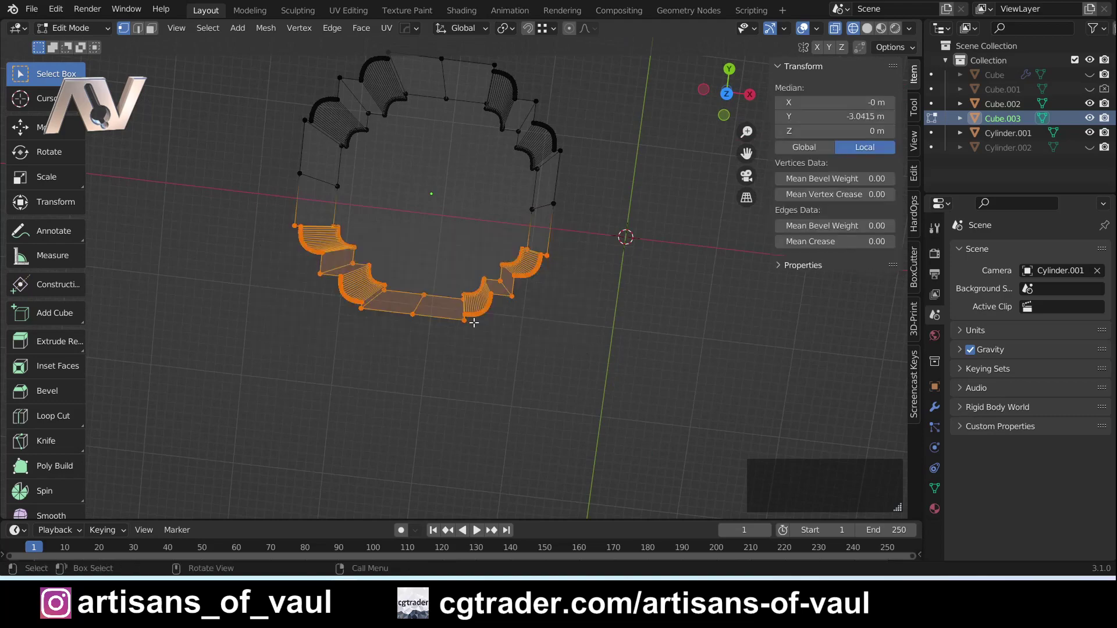
{"action": "left_click_drag", "start_coordinate": [261, 220], "coordinate": [545, 321], "text": "shift"}
{"action": "middle_click_drag", "start_coordinate": [545, 321], "coordinate": [515, 256]}
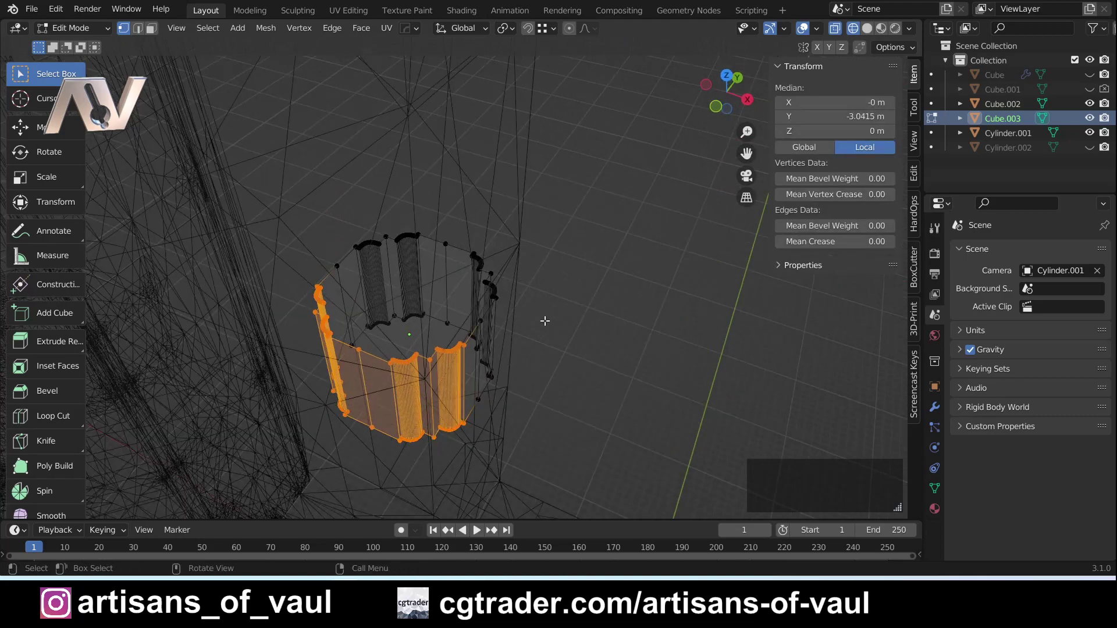
{"action": "key", "text": "shift+z"}
{"action": "middle_click_drag", "start_coordinate": [559, 371], "coordinate": [517, 322]}
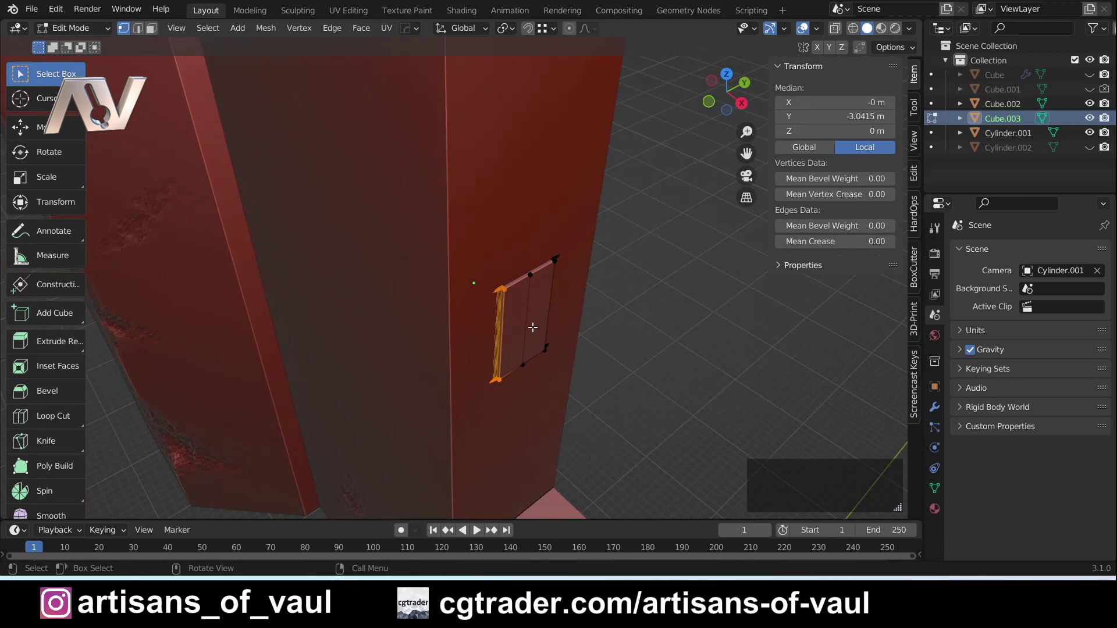
{"action": "key", "text": "g"}
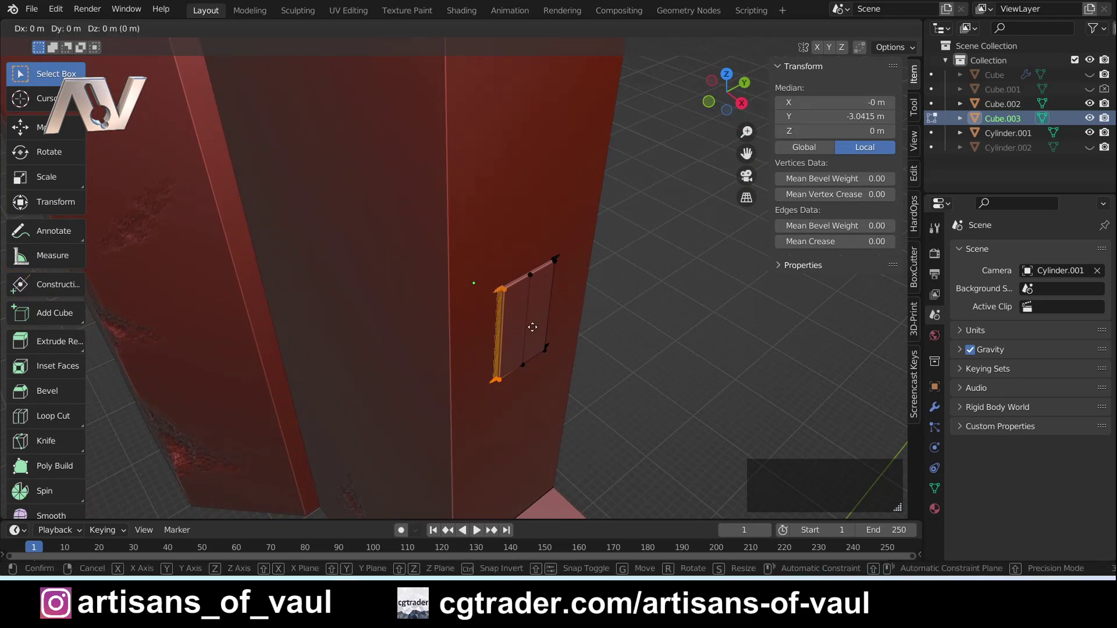
{"action": "key", "text": "y"}
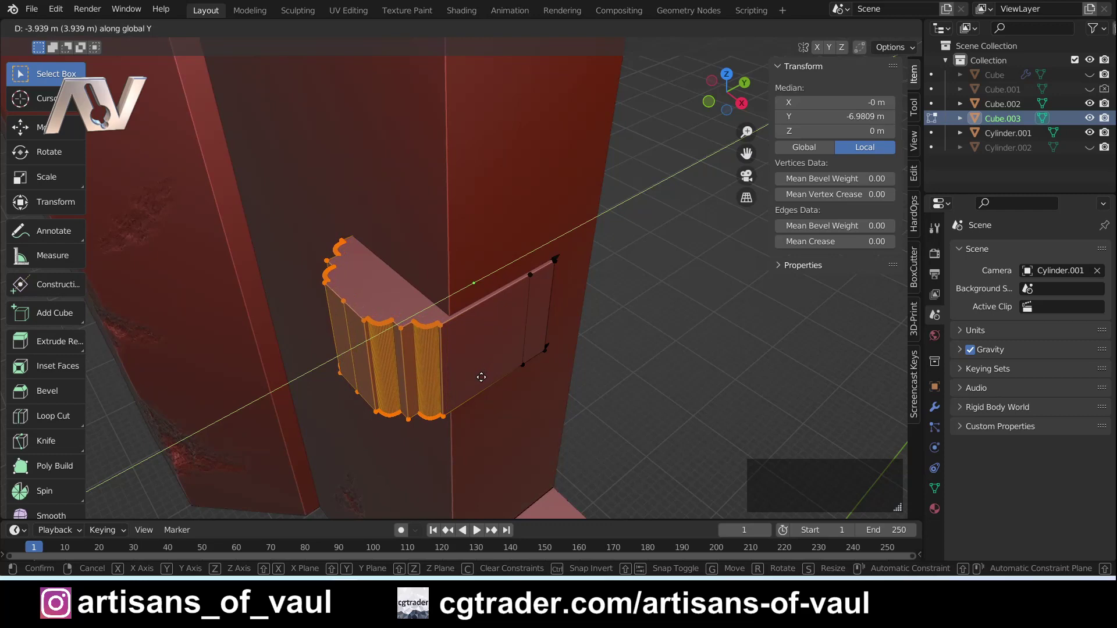
{"action": "left_click", "coordinate": [482, 377]}
Symmetrize the block along the Y axis so its extended front half is copied to the back
{"action": "middle_click_drag", "start_coordinate": [482, 377], "coordinate": [508, 406]}
{"action": "key", "text": "alt+x"}
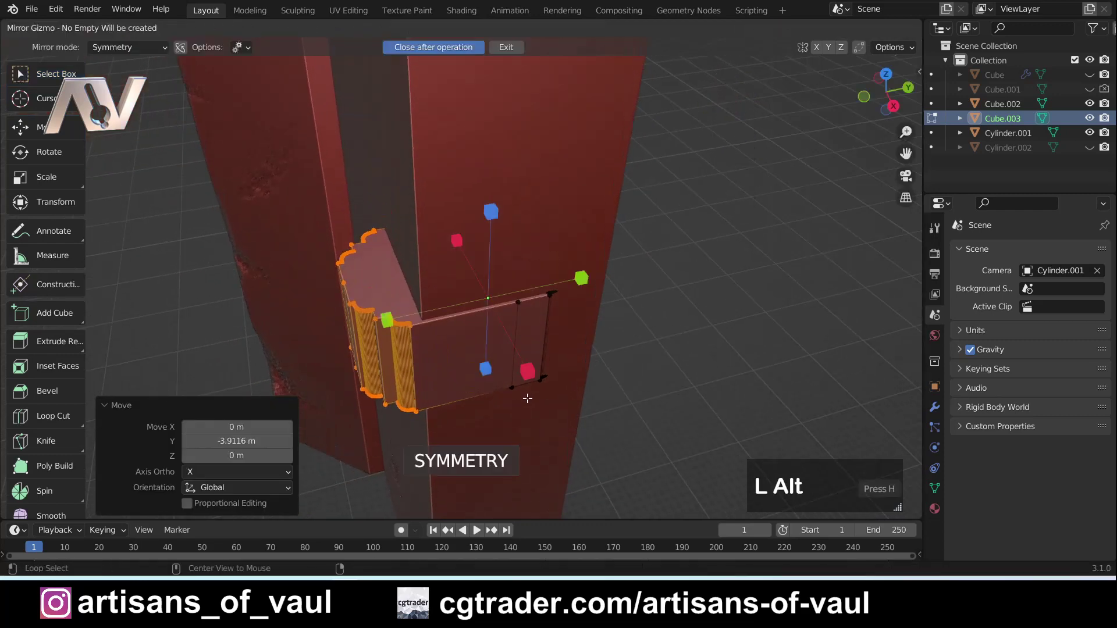
{"action": "left_click", "coordinate": [386, 319]}
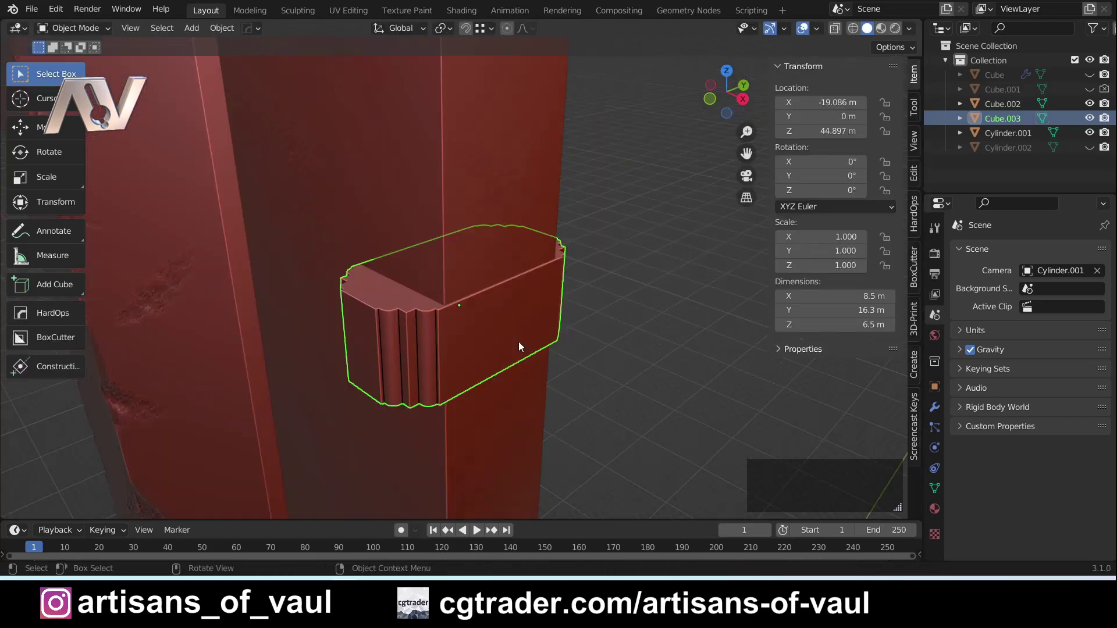
Dissolve the vertical centre edge on the block's long side in edge selection, and return to Object Mode
{"action": "key", "text": "Tab"}
{"action": "left_click", "coordinate": [518, 417]}
{"action": "left_click", "coordinate": [517, 326], "text": "alt"}
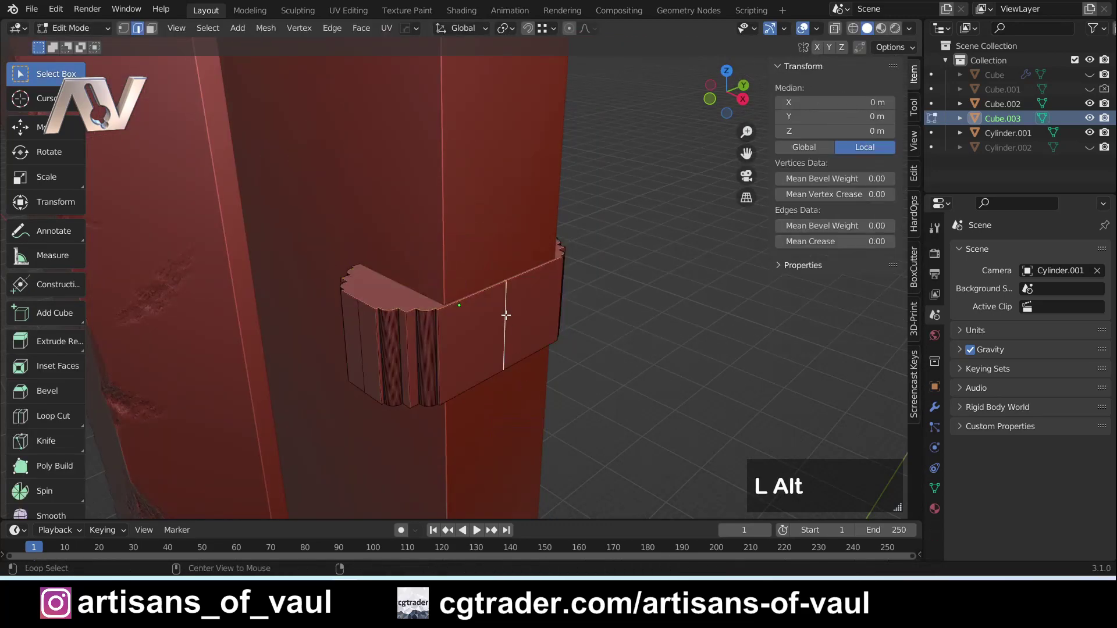
{"action": "key", "text": "ctrl+x"}
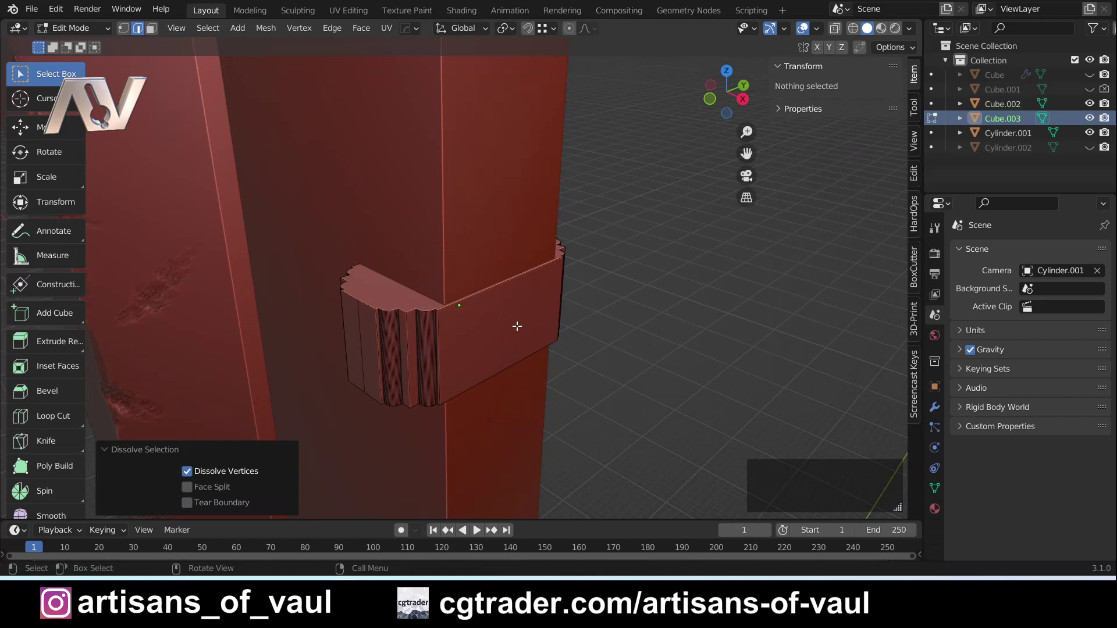
{"action": "key", "text": "Tab"}
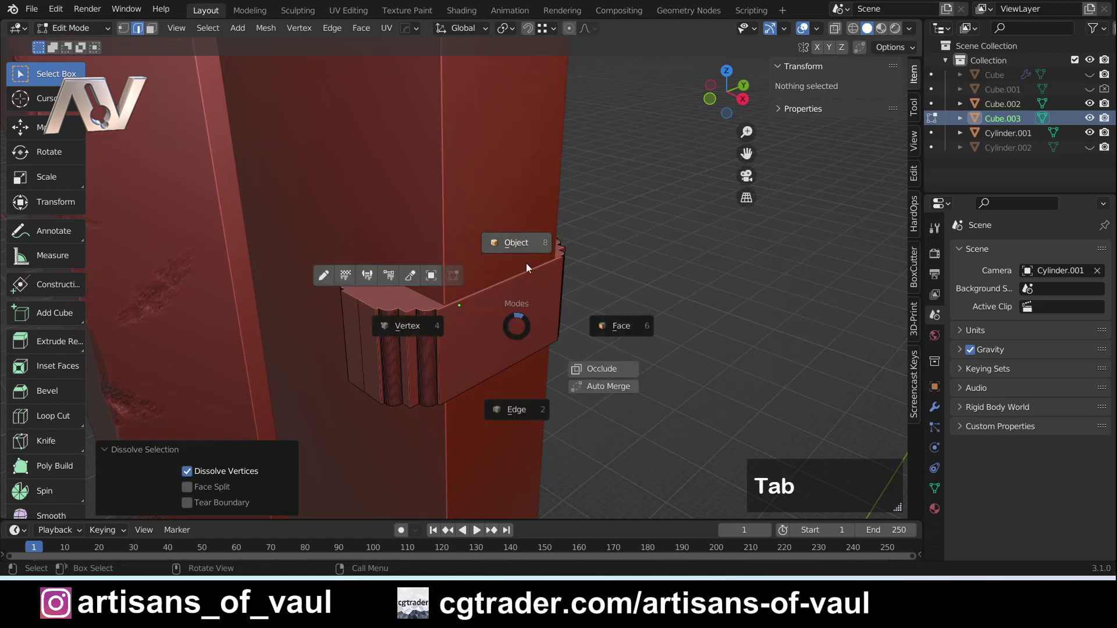
{"action": "left_click", "coordinate": [526, 263]}
Raise the block's top face about 29.53 m along global Z to form a tall column, and return to Object Mode
{"action": "middle_click_drag", "start_coordinate": [401, 319], "coordinate": [451, 343]}
{"action": "key", "text": "Tab"}
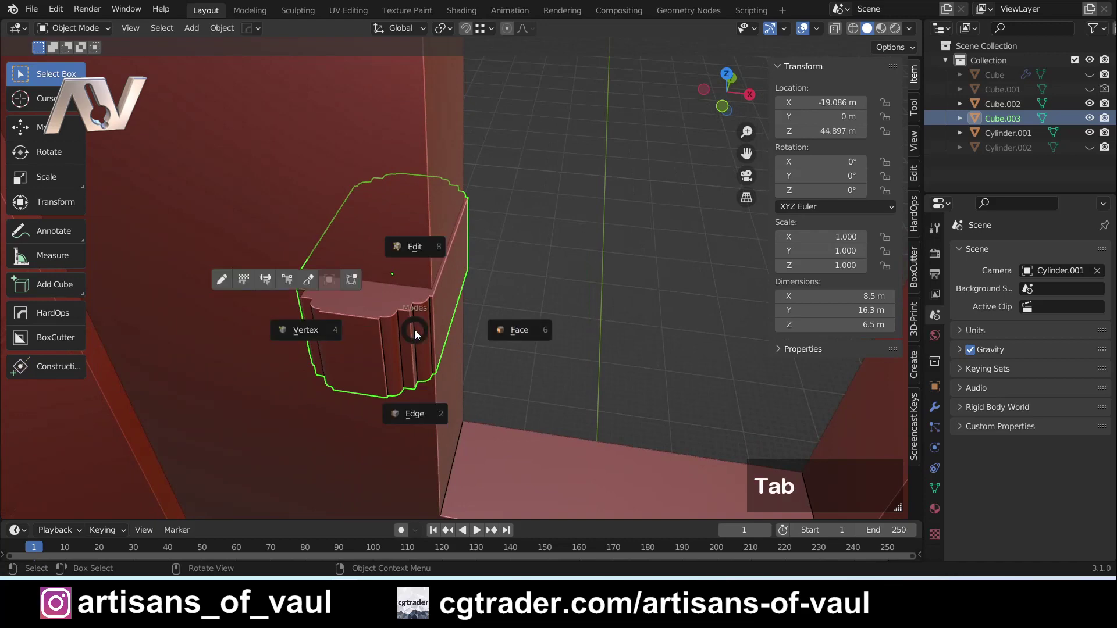
{"action": "left_click", "coordinate": [513, 330]}
{"action": "left_click", "coordinate": [368, 301]}
{"action": "middle_click_drag", "start_coordinate": [368, 301], "coordinate": [483, 386]}
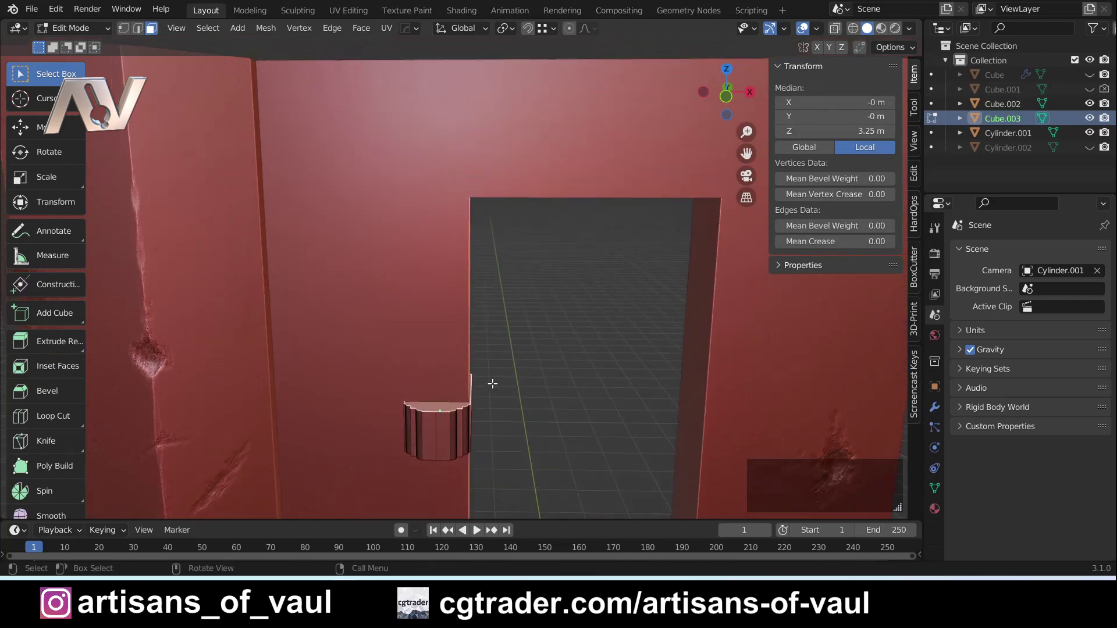
{"action": "key", "text": "g"}
{"action": "key", "text": "z"}
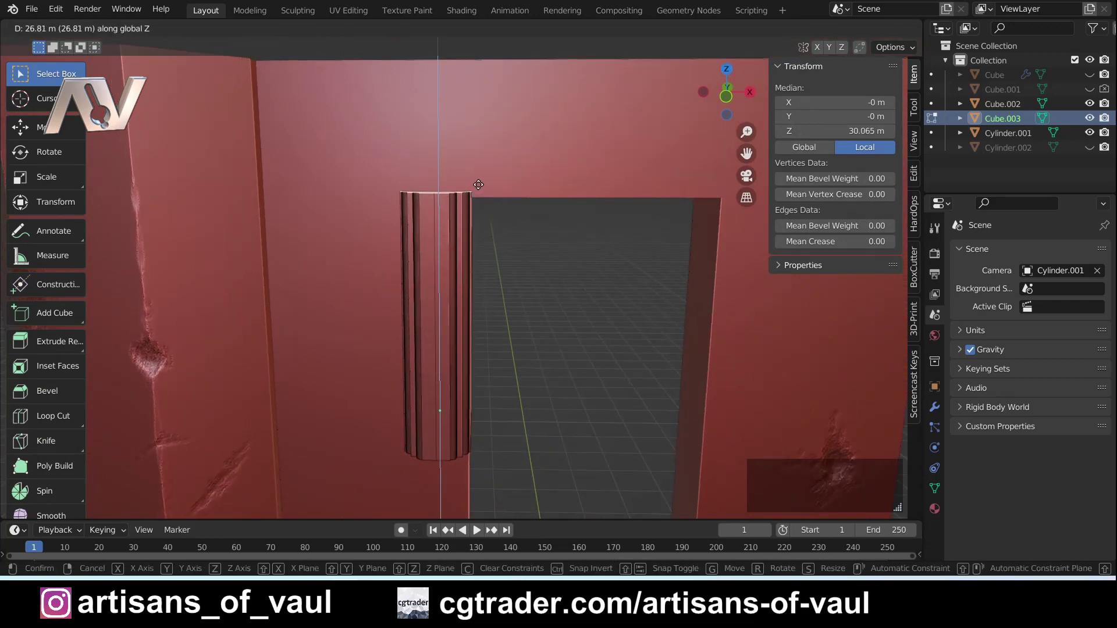
{"action": "left_click", "coordinate": [478, 164]}
{"action": "middle_click_drag", "start_coordinate": [477, 285], "coordinate": [450, 298], "text": "shift"}
{"action": "scroll", "coordinate": [396, 332], "scroll_direction": "up", "scroll_amount": 4}
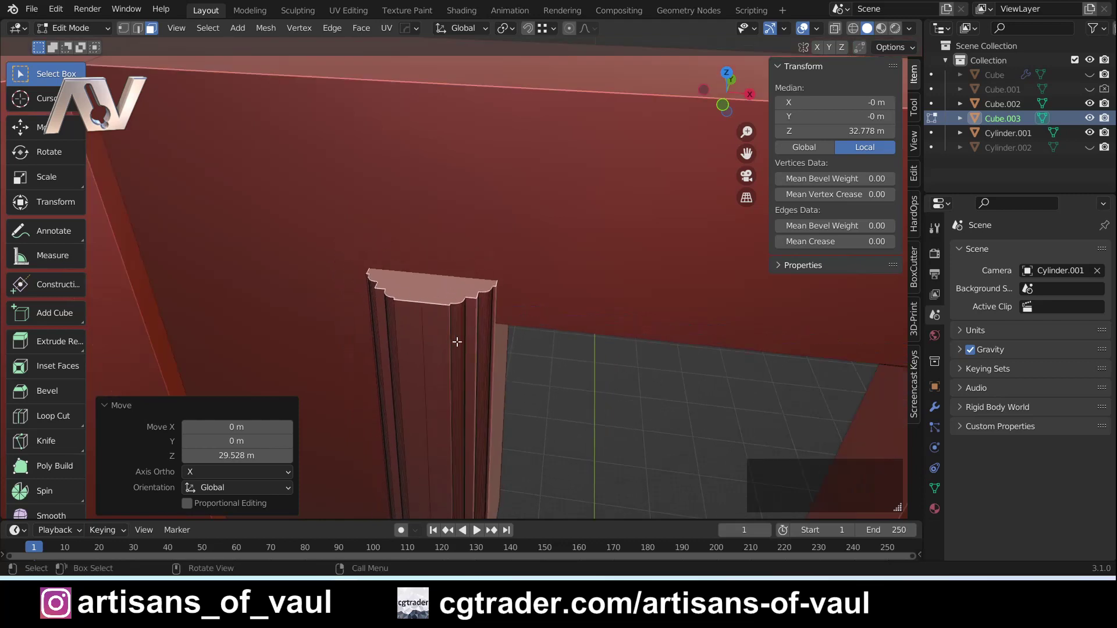
{"action": "middle_click_drag", "start_coordinate": [489, 334], "coordinate": [486, 307]}
{"action": "key", "text": "Tab"}
{"action": "left_click", "coordinate": [483, 202]}
Add a 6.5 m cube and move it in front view to about X 53.7 m, Z 27.26 m, beside the wall
{"action": "scroll", "coordinate": [481, 213], "scroll_direction": "down", "scroll_amount": 2}
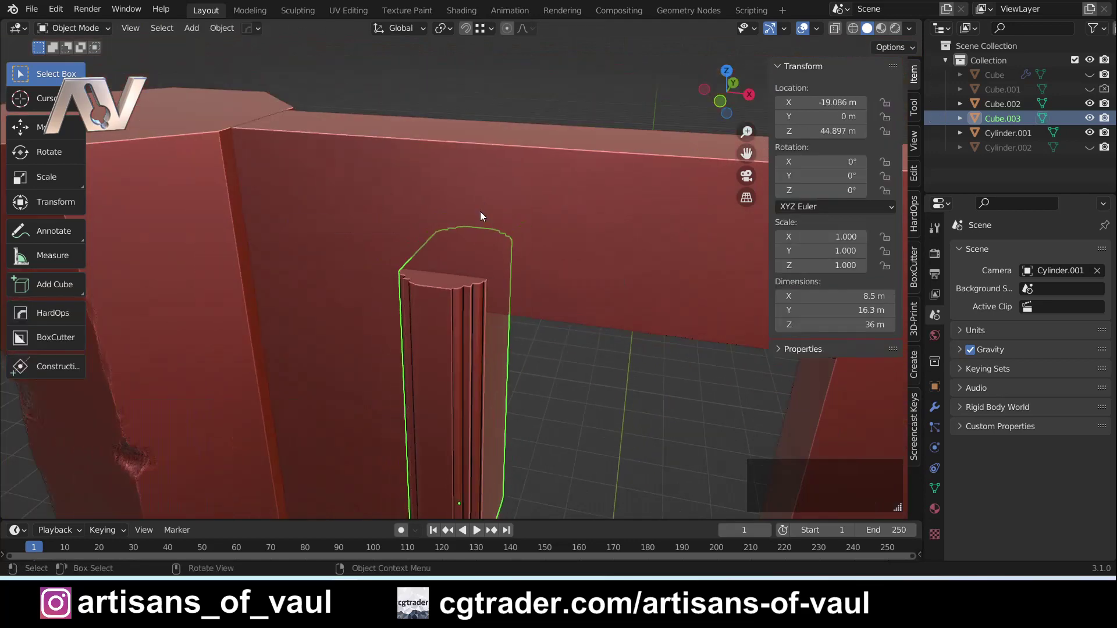
{"action": "scroll", "coordinate": [481, 213], "scroll_direction": "down", "scroll_amount": 2}
{"action": "middle_click_drag", "start_coordinate": [554, 297], "coordinate": [494, 229], "text": "shift"}
{"action": "middle_click_drag", "start_coordinate": [484, 308], "coordinate": [504, 274]}
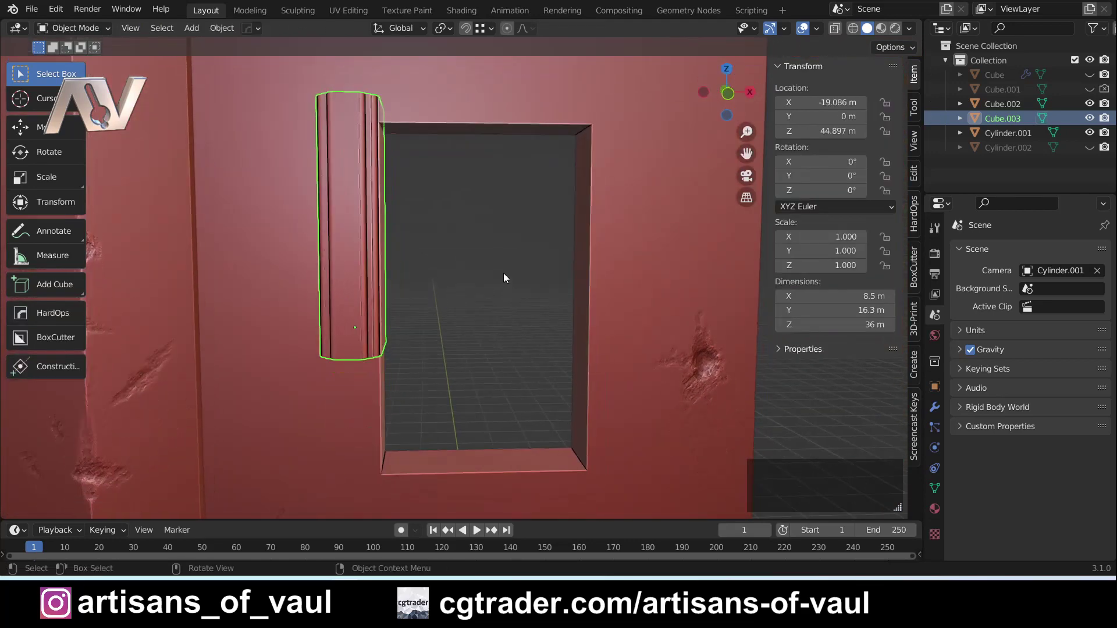
{"action": "key", "text": "shift+a"}
{"action": "mouse_move", "coordinate": [498, 269]}
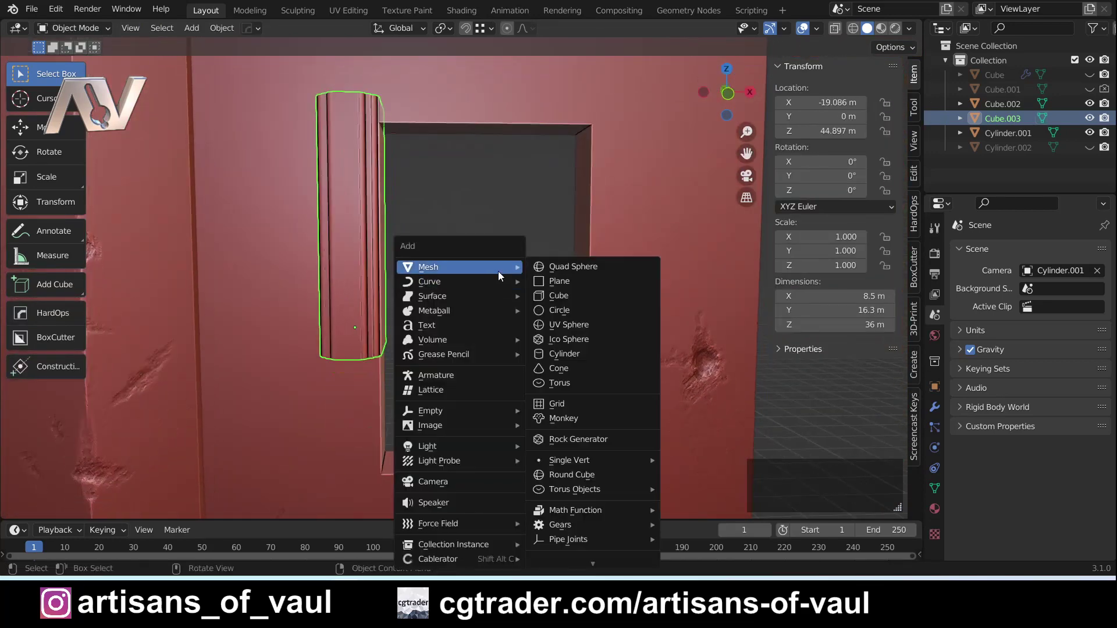
{"action": "left_click", "coordinate": [566, 298]}
{"action": "scroll", "coordinate": [565, 301], "scroll_direction": "down", "scroll_amount": 5}
{"action": "scroll", "coordinate": [564, 372], "scroll_direction": "up", "scroll_amount": 3}
{"action": "key", "text": "KP_1"}
{"action": "scroll", "coordinate": [524, 399], "scroll_direction": "down", "scroll_amount": 3}
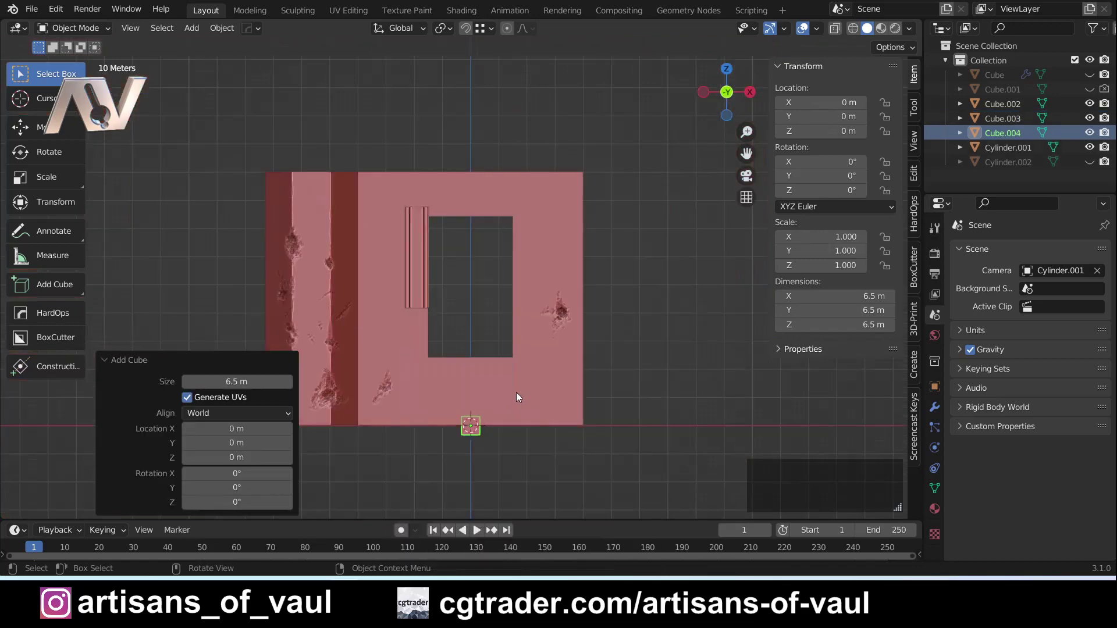
{"action": "key", "text": "g"}
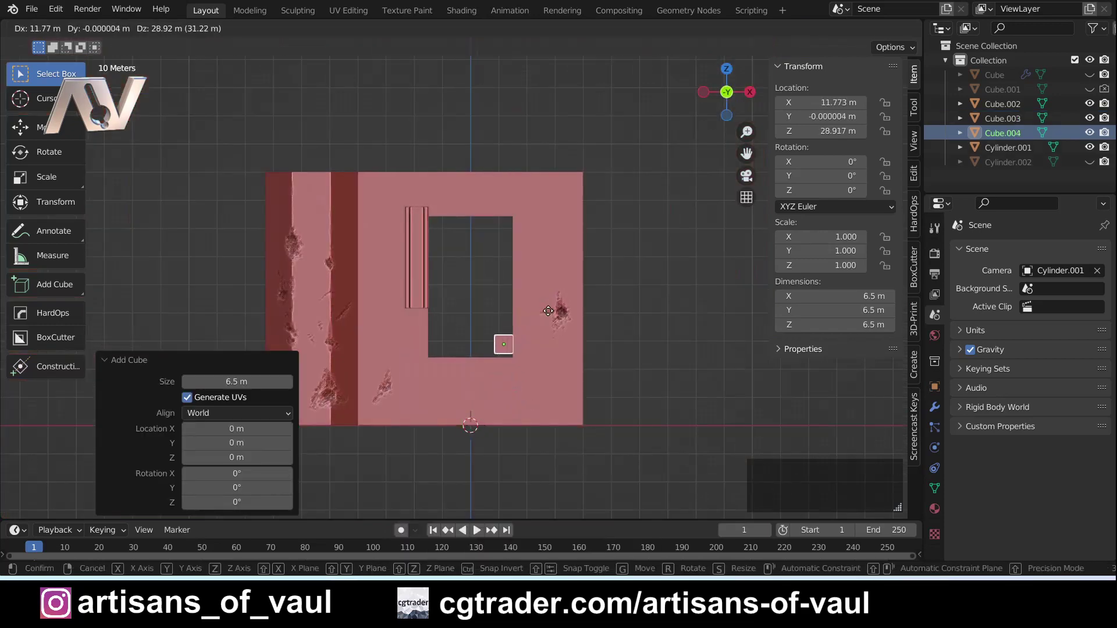
{"action": "left_click", "coordinate": [666, 316]}
Raise the cube's top face about 44.81 m along global Z to make a tall post
{"action": "middle_click_drag", "start_coordinate": [608, 317], "coordinate": [608, 363], "text": "shift"}
{"action": "scroll", "coordinate": [376, 343], "scroll_direction": "up", "scroll_amount": 3}
{"action": "key", "text": "Tab"}
{"action": "left_click", "coordinate": [641, 367]}
{"action": "left_click", "coordinate": [521, 348]}
{"action": "key", "text": "g"}
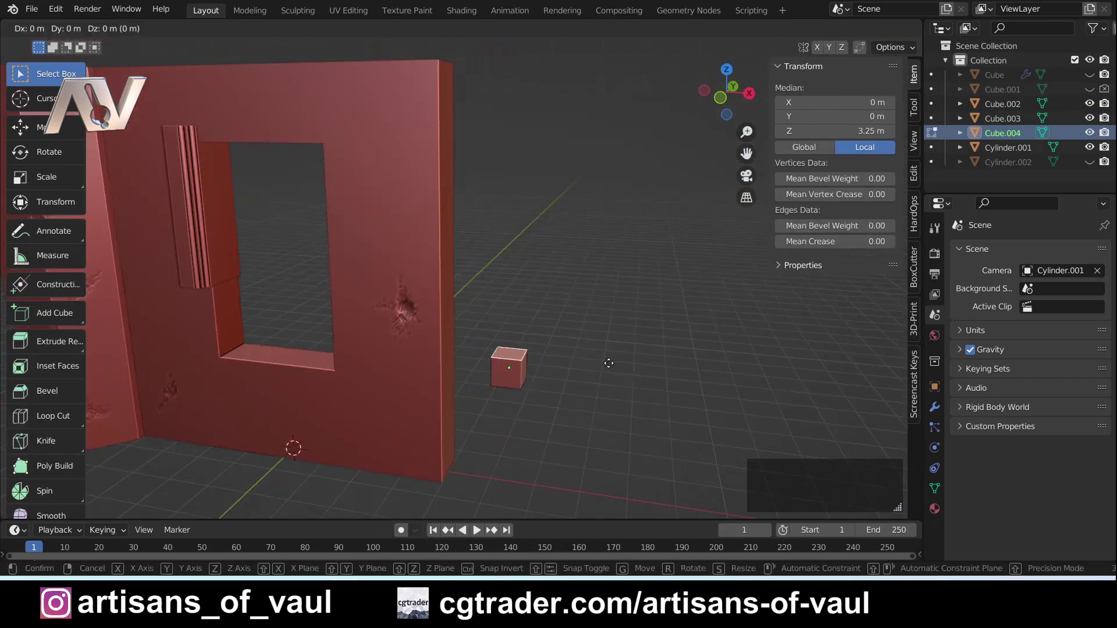
{"action": "key", "text": "z"}
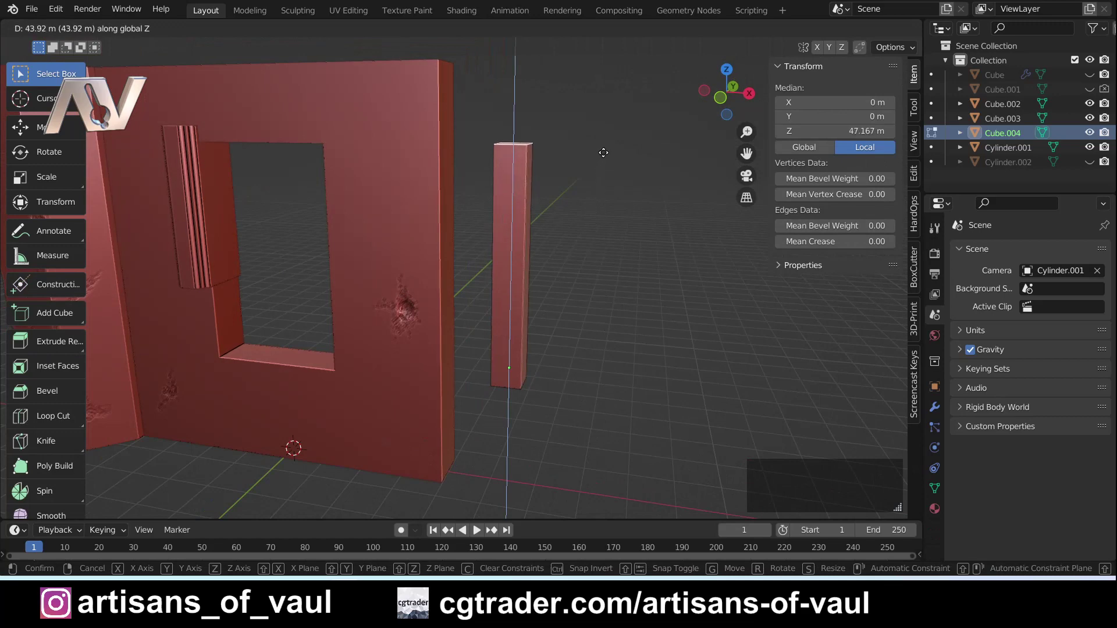
{"action": "left_click", "coordinate": [601, 147]}
Extrude the post's top face upward by 6.5 m to form a square corner section
{"action": "middle_click_drag", "start_coordinate": [520, 165], "coordinate": [518, 174], "text": "shift"}
{"action": "middle_click_drag", "start_coordinate": [475, 287], "coordinate": [504, 266]}
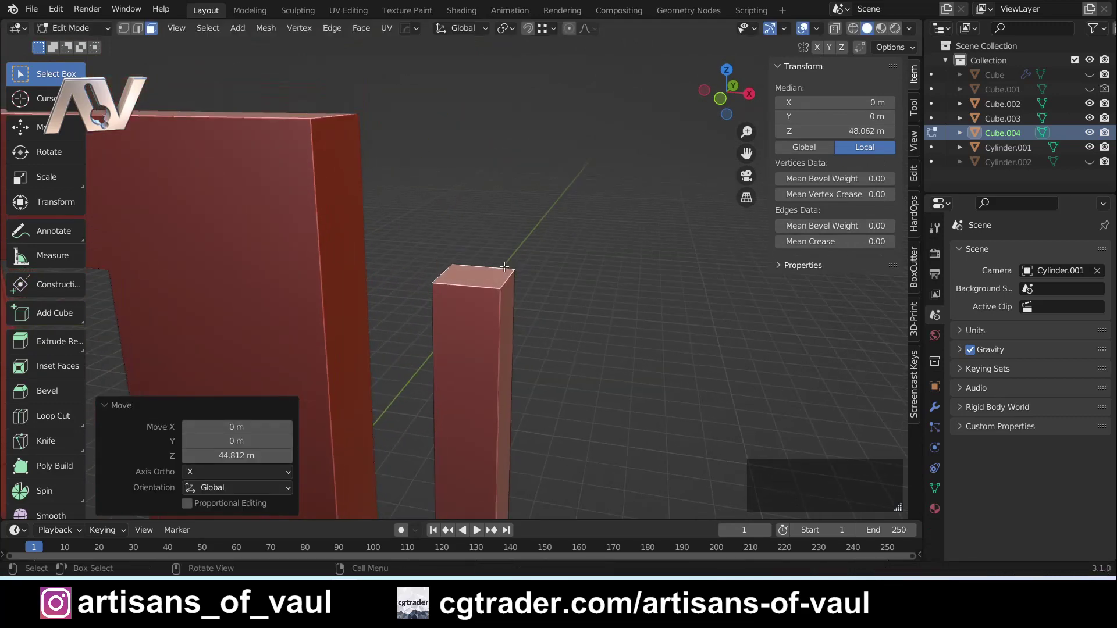
{"action": "key", "text": "e"}
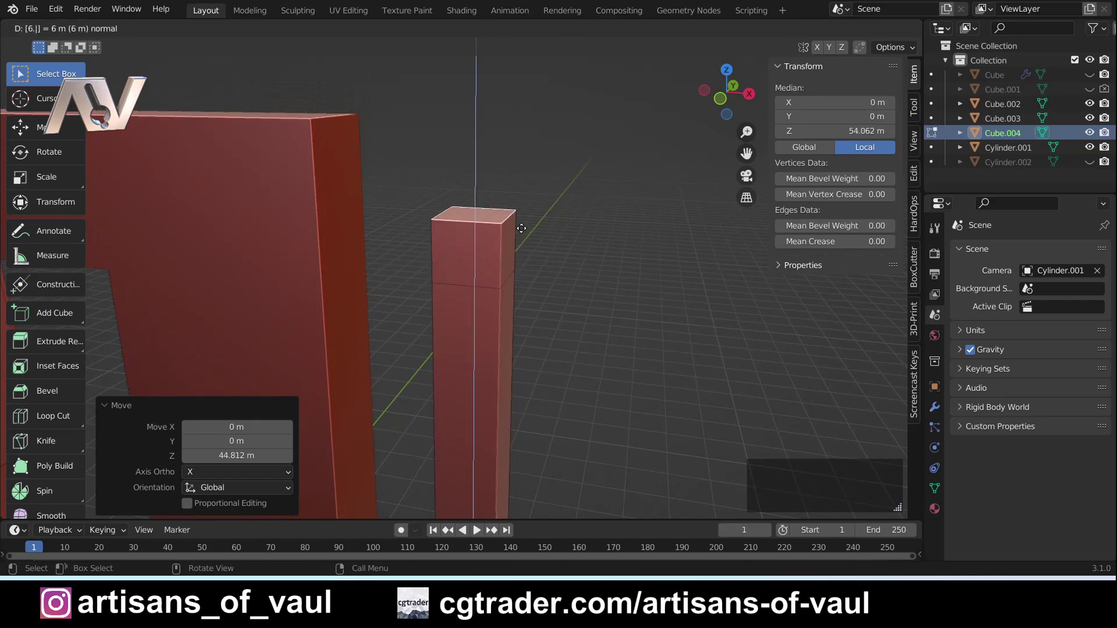
{"action": "type", "text": "6.5"}
{"action": "key", "text": "Return"}
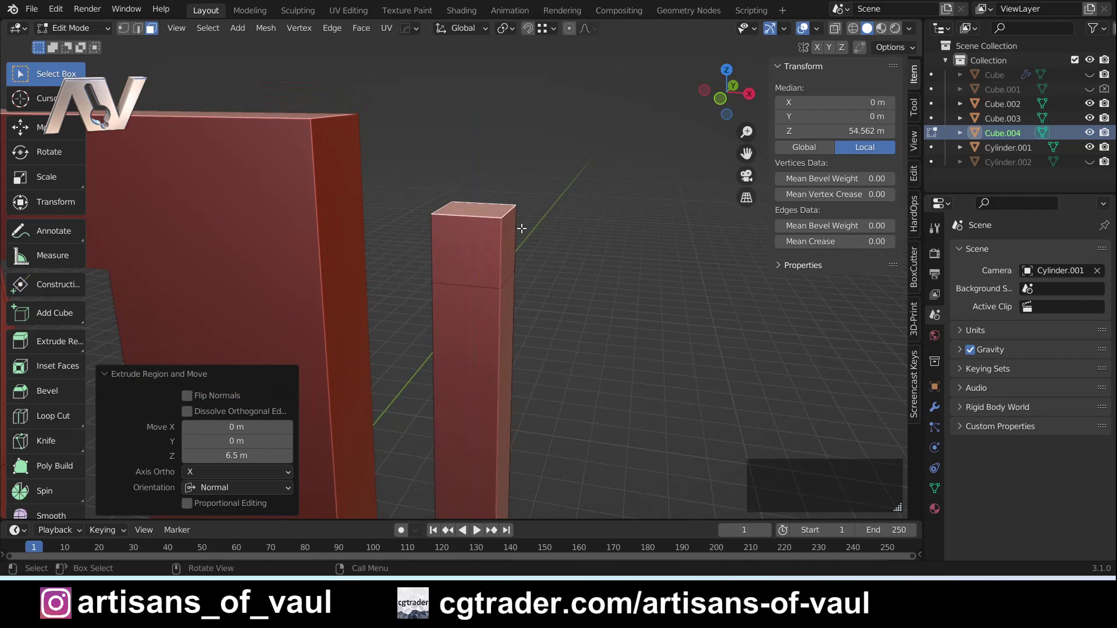
Extrude the side face of the corner section about 28.54 m away from the wall to form a horizontal beam
{"action": "middle_click_drag", "start_coordinate": [522, 229], "coordinate": [504, 237]}
{"action": "left_click", "coordinate": [504, 237]}
{"action": "middle_click_drag", "start_coordinate": [468, 278], "coordinate": [496, 272]}
{"action": "key", "text": "e"}
{"action": "left_click", "coordinate": [848, 339]}
{"action": "scroll", "coordinate": [577, 320], "scroll_direction": "down", "scroll_amount": 5}
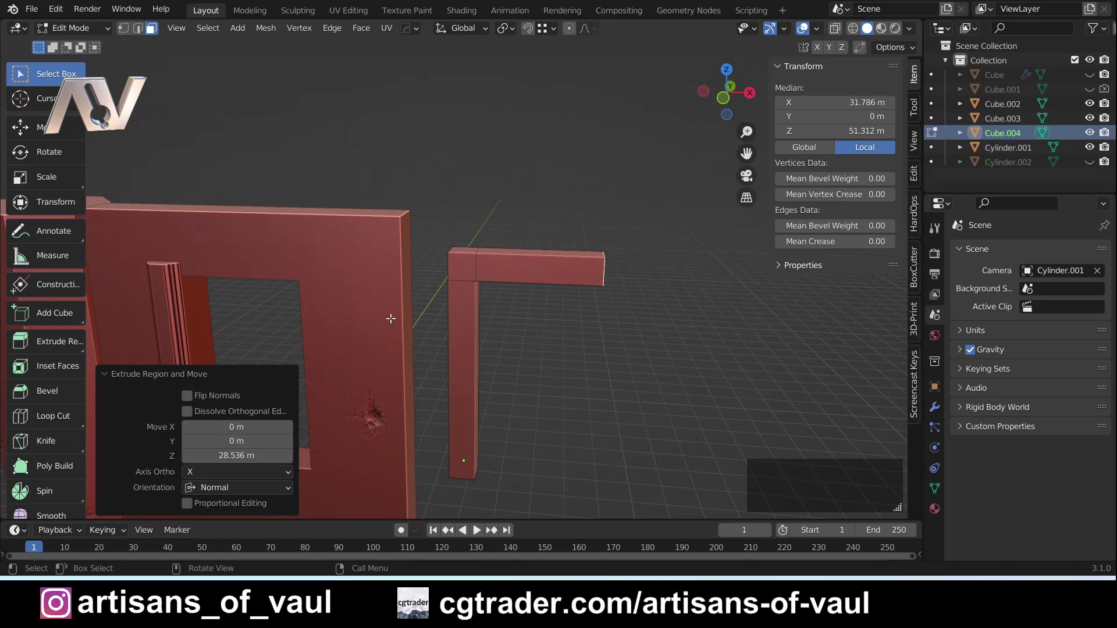
Return to Object Mode and delete the L-shaped frame made from the cube
{"action": "middle_click_drag", "start_coordinate": [391, 318], "coordinate": [428, 263], "text": "shift"}
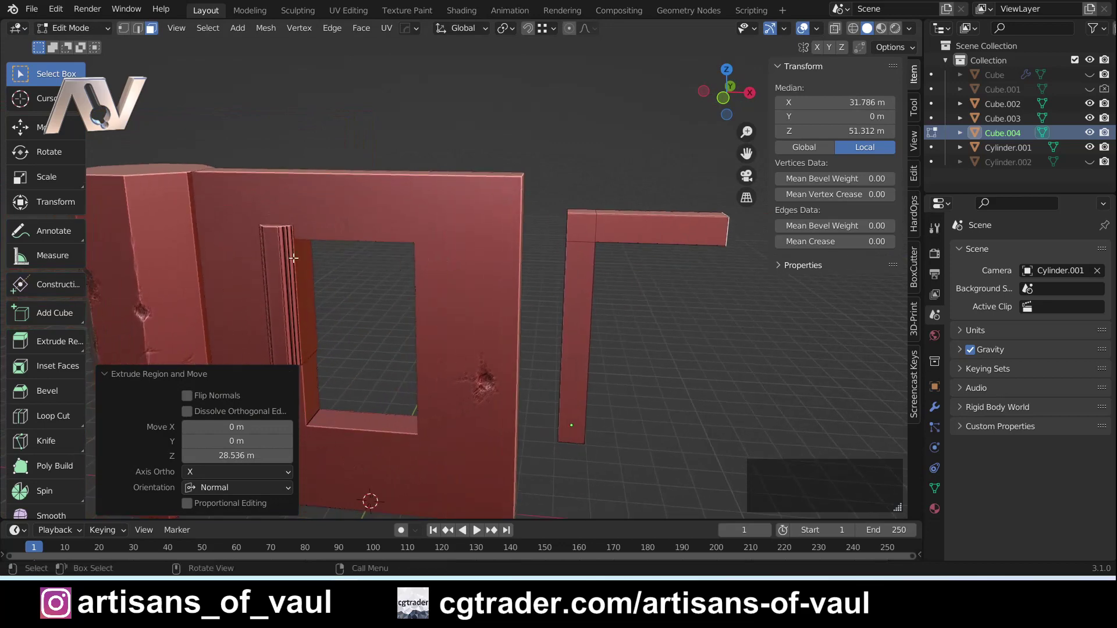
{"action": "scroll", "coordinate": [293, 258], "scroll_direction": "up", "scroll_amount": 5}
{"action": "middle_click_drag", "start_coordinate": [293, 258], "coordinate": [407, 217]}
{"action": "scroll", "coordinate": [419, 221], "scroll_direction": "down", "scroll_amount": 4}
{"action": "middle_click_drag", "start_coordinate": [547, 267], "coordinate": [410, 253], "text": "shift"}
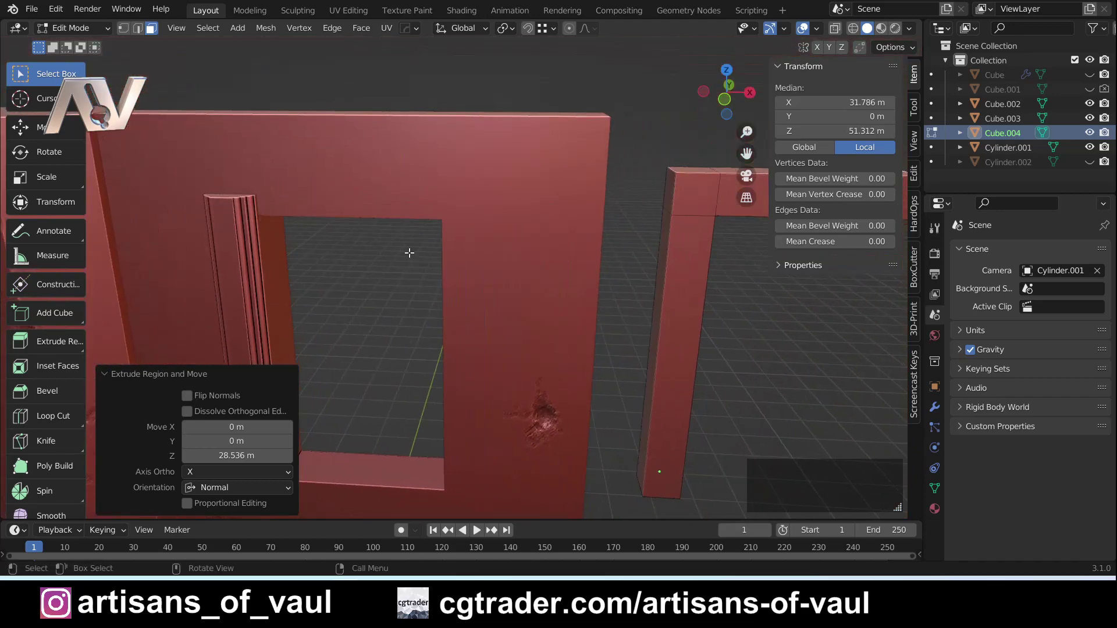
{"action": "key", "text": "Tab"}
{"action": "left_click", "coordinate": [415, 126]}
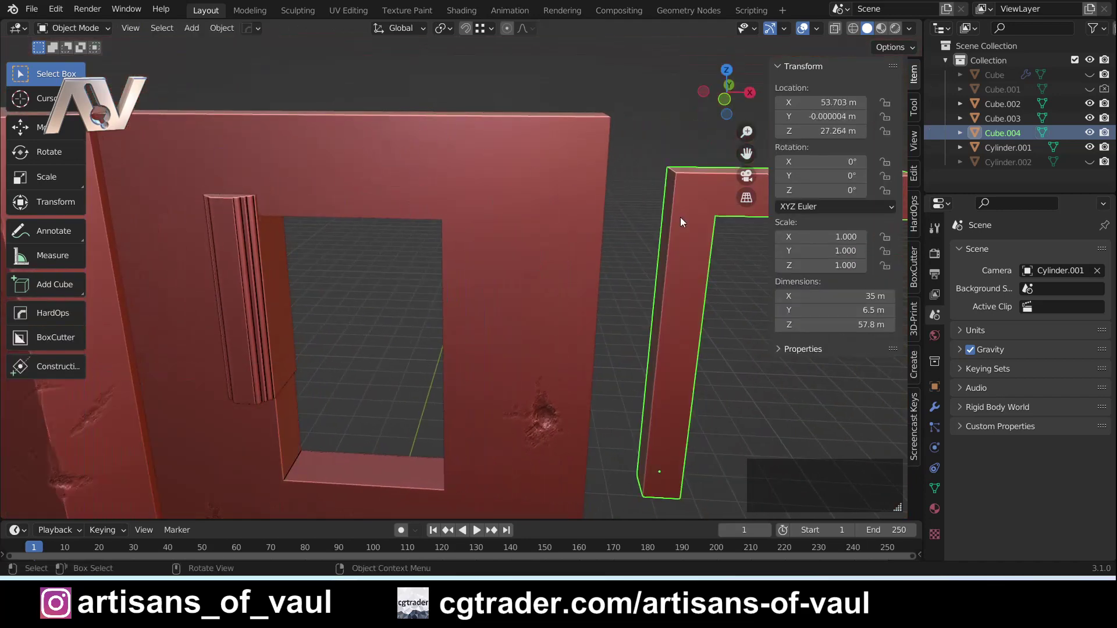
{"action": "key", "text": "Delete"}
Enter Edit Mode on the fluted column beside the opening and select its top face
{"action": "middle_click_drag", "start_coordinate": [206, 171], "coordinate": [429, 275], "text": "shift"}
{"action": "scroll", "coordinate": [452, 239], "scroll_direction": "up", "scroll_amount": 4}
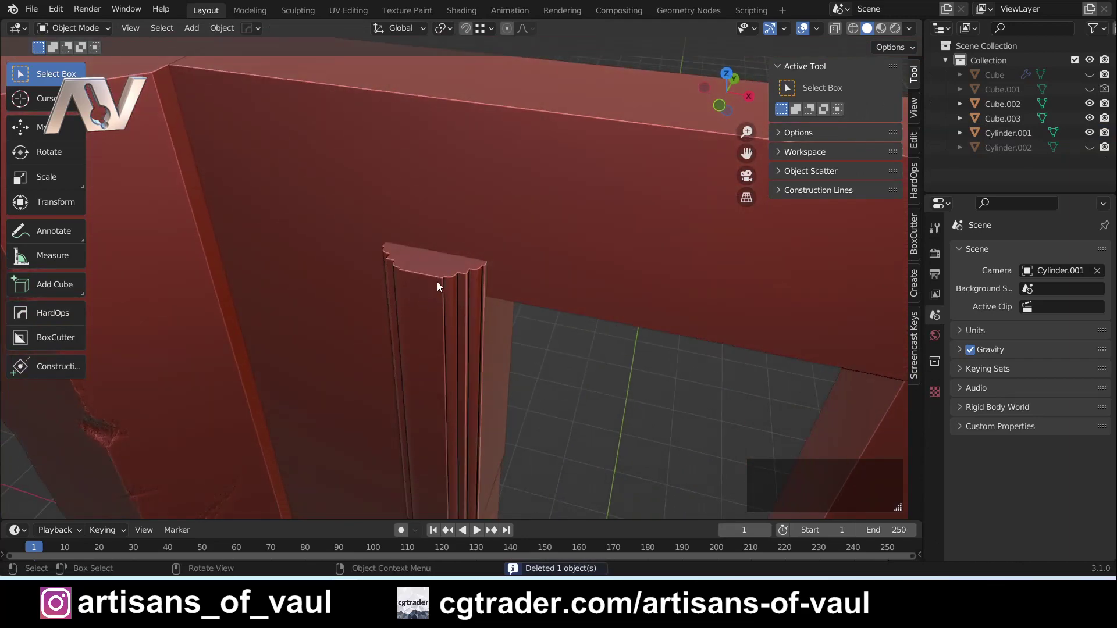
{"action": "left_click", "coordinate": [438, 282]}
{"action": "key", "text": "Tab"}
{"action": "left_click", "coordinate": [433, 259]}
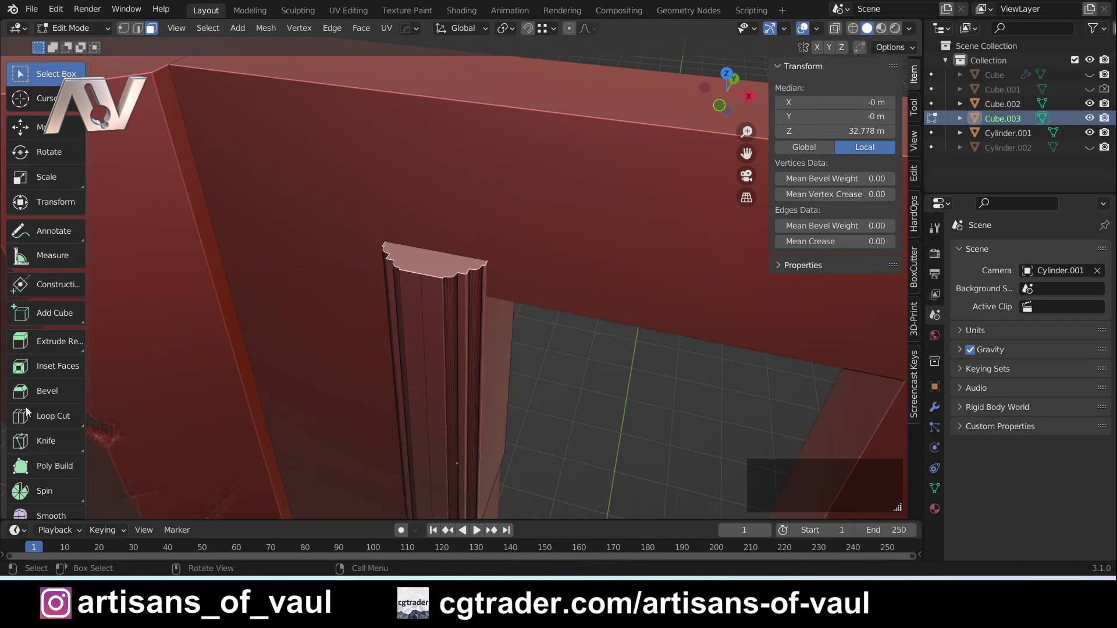
Try to shear the column's top face vertically so that it slopes down toward the wall opening
{"action": "scroll", "coordinate": [28, 425], "scroll_direction": "down", "scroll_amount": 5}
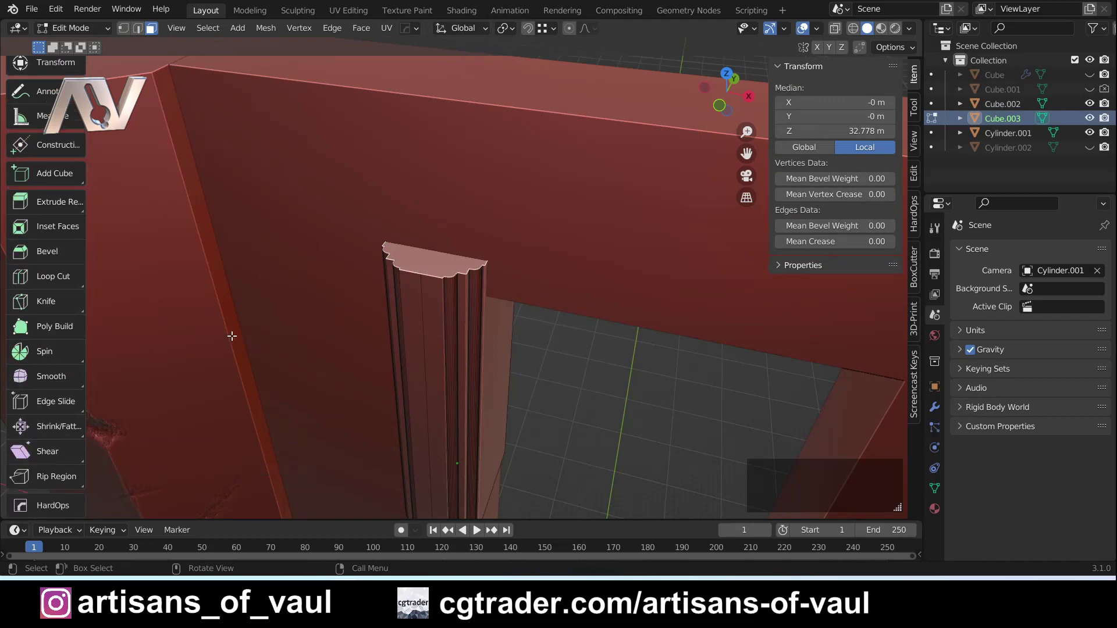
{"action": "middle_click_drag", "start_coordinate": [232, 337], "coordinate": [278, 375]}
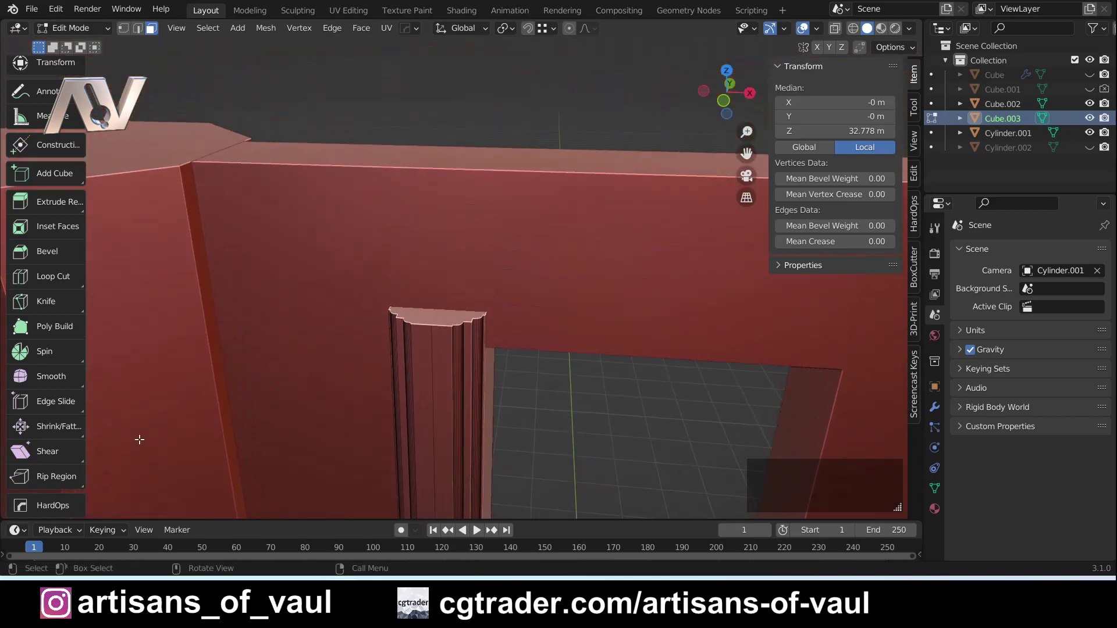
{"action": "left_click", "coordinate": [51, 450]}
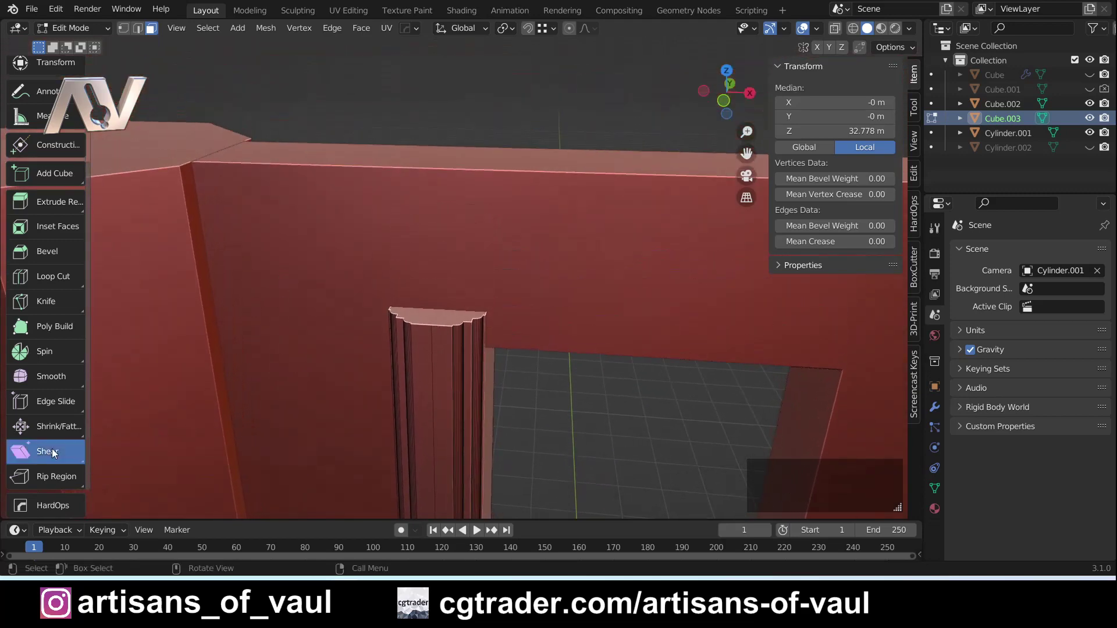
{"action": "middle_click_drag", "start_coordinate": [460, 328], "coordinate": [392, 324]}
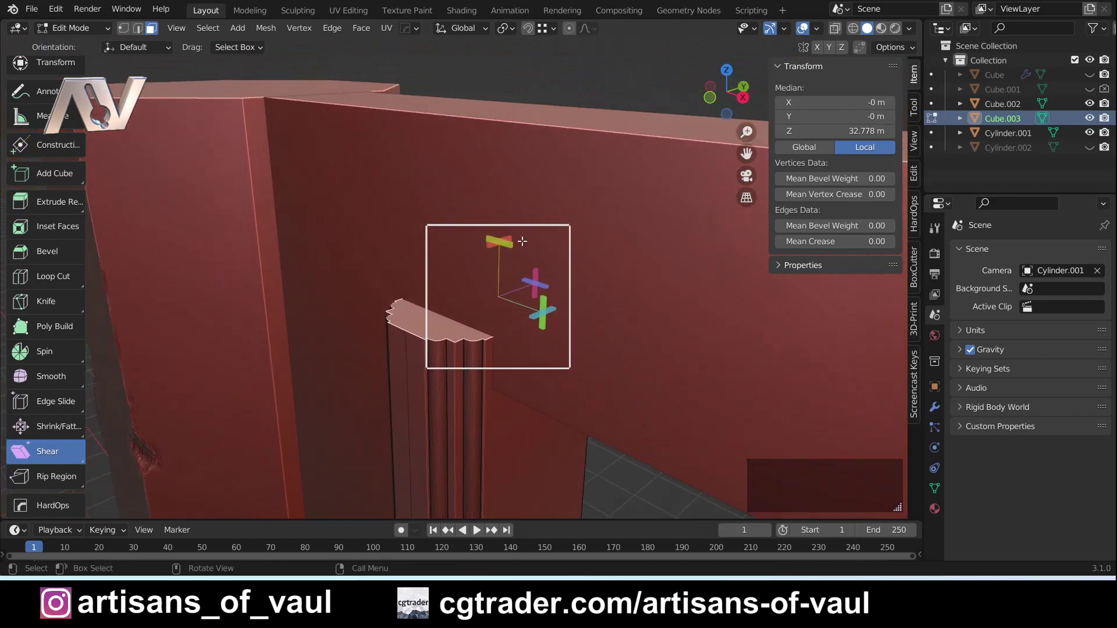
{"action": "middle_click_drag", "start_coordinate": [506, 354], "coordinate": [483, 293]}
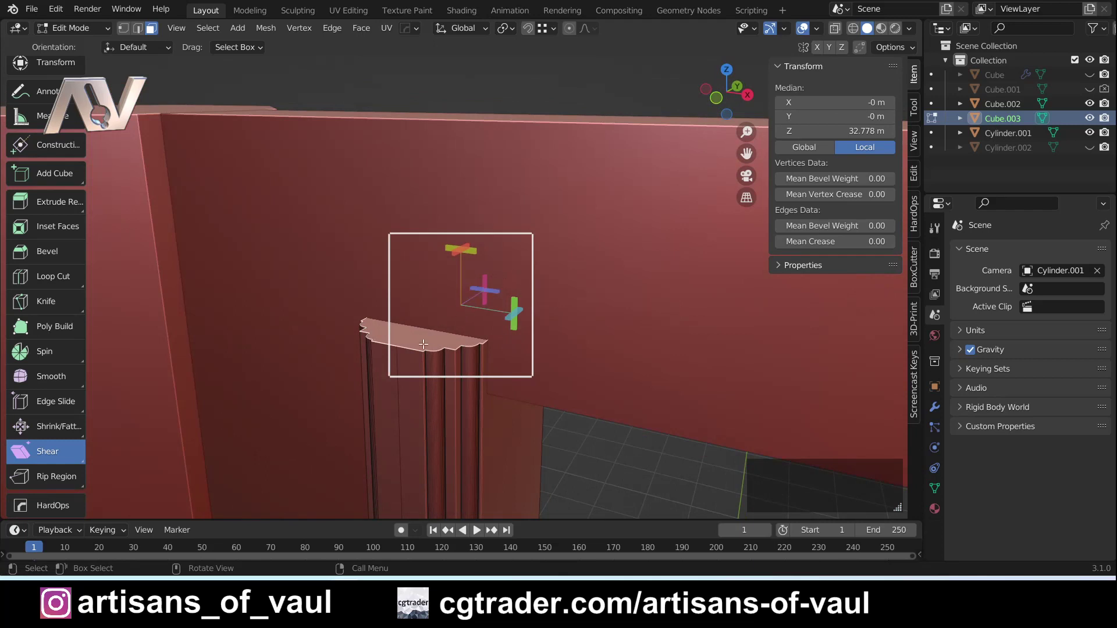
{"action": "middle_click_drag", "start_coordinate": [425, 352], "coordinate": [451, 342]}
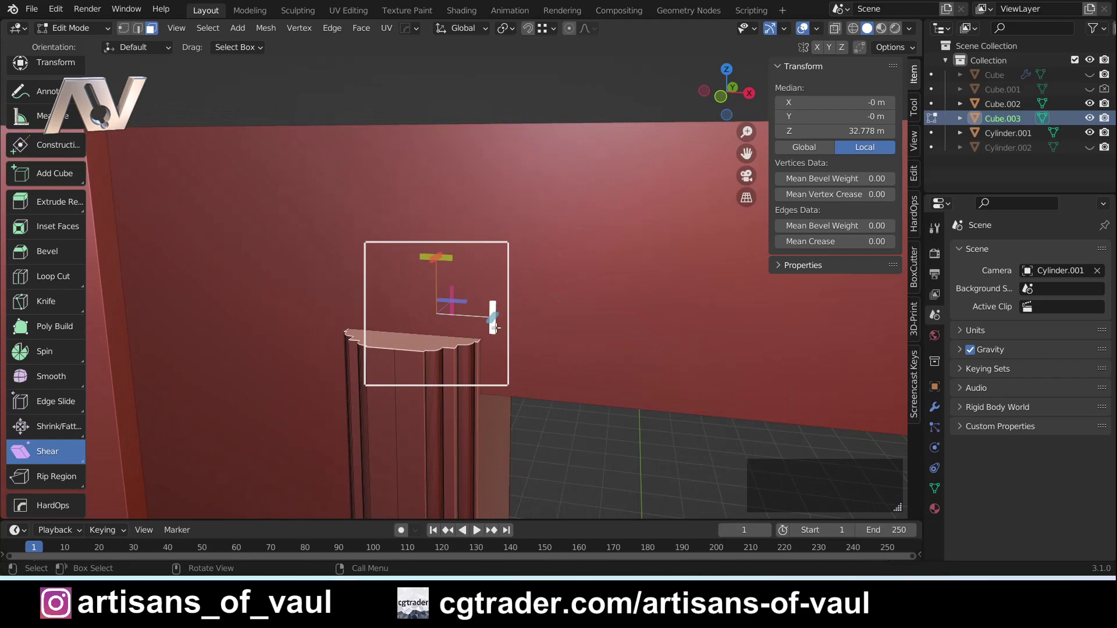
{"action": "left_click_drag", "start_coordinate": [492, 317], "coordinate": [488, 532]}
{"action": "middle_click_drag", "start_coordinate": [490, 413], "coordinate": [523, 385]}
{"action": "left_click_drag", "start_coordinate": [482, 321], "coordinate": [534, 374]}
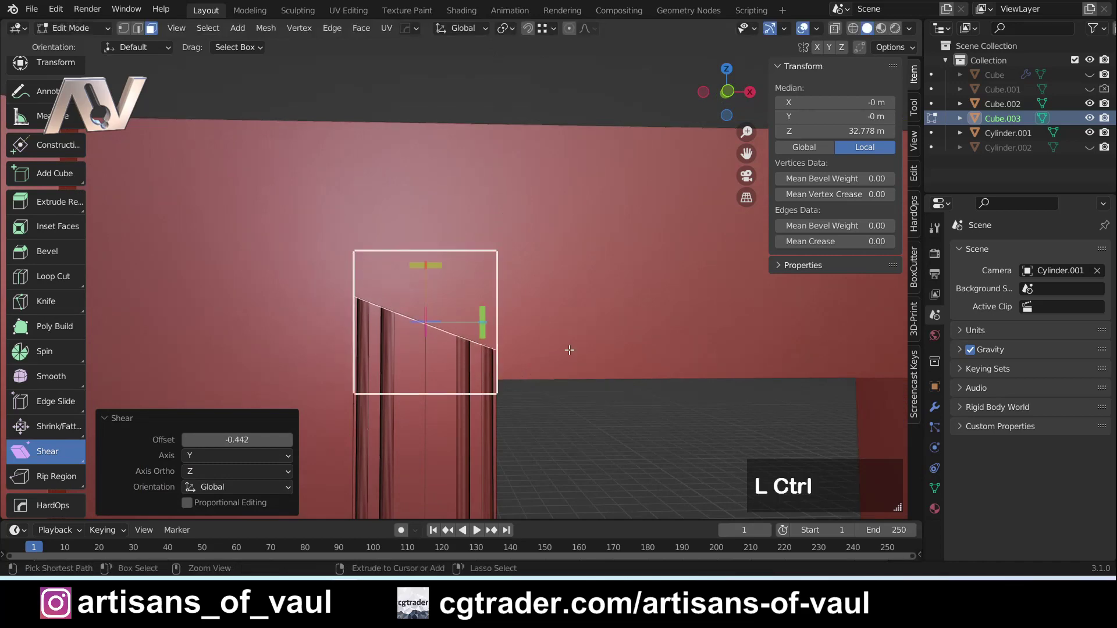
{"action": "key", "text": "ctrl+z"}
{"action": "middle_click_drag", "start_coordinate": [521, 273], "coordinate": [503, 288], "text": "shift"}
{"action": "scroll", "coordinate": [53, 73], "scroll_direction": "up", "scroll_amount": 6}
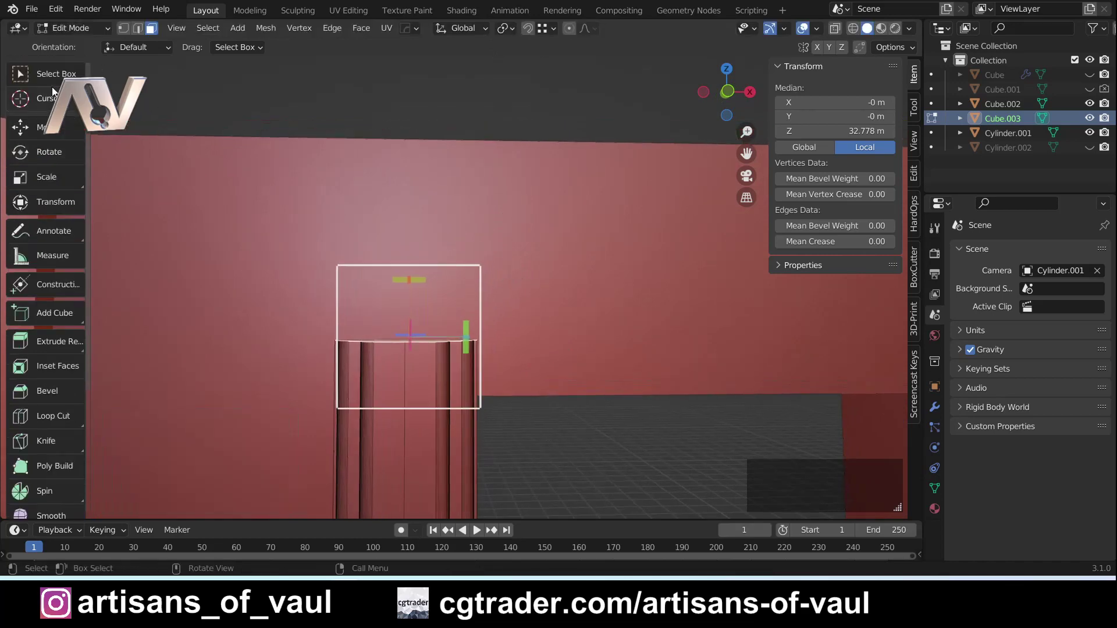
Extrude the column's top face upward by about 9.84 m in an axis-aligned view facing the wall
{"action": "left_click", "coordinate": [55, 78]}
{"action": "middle_click_drag", "start_coordinate": [439, 308], "coordinate": [484, 300]}
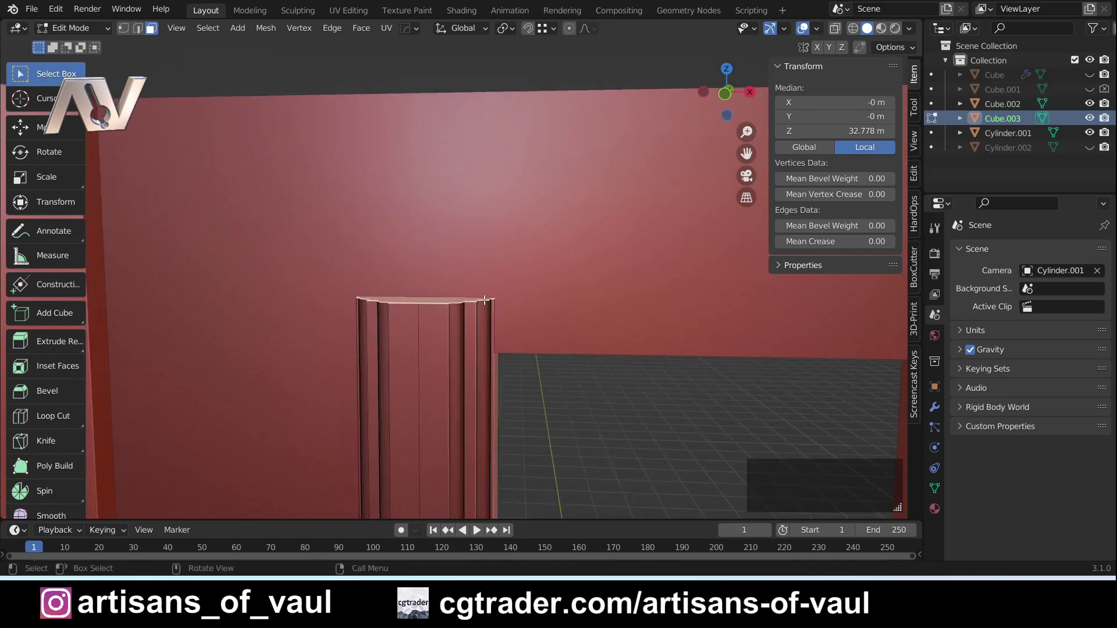
{"action": "left_click", "coordinate": [724, 93]}
{"action": "middle_click_drag", "start_coordinate": [562, 256], "coordinate": [485, 323], "text": "shift"}
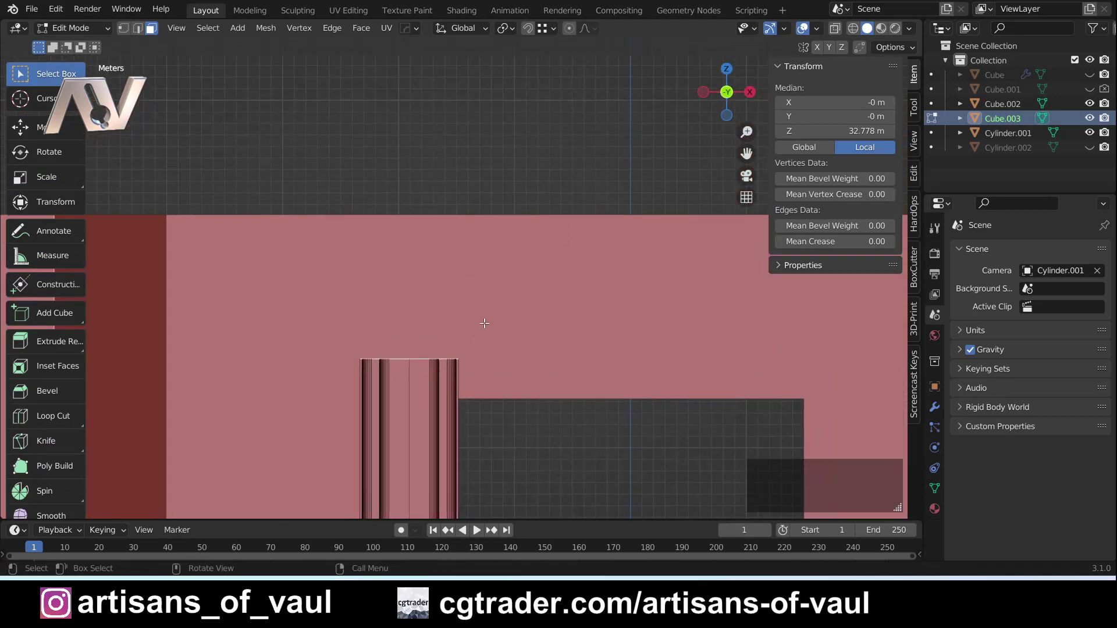
{"action": "key", "text": "e"}
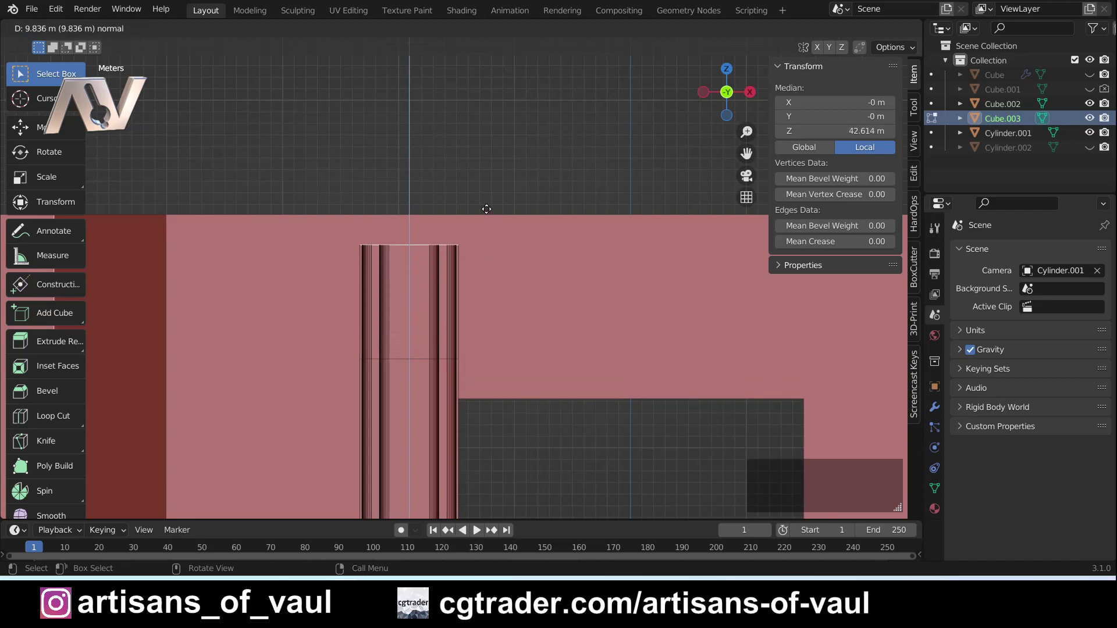
{"action": "left_click", "coordinate": [486, 209]}
Try to miter the extruded top face by rotating it 45° and scaling it by about 1.363
{"action": "key", "text": "r"}
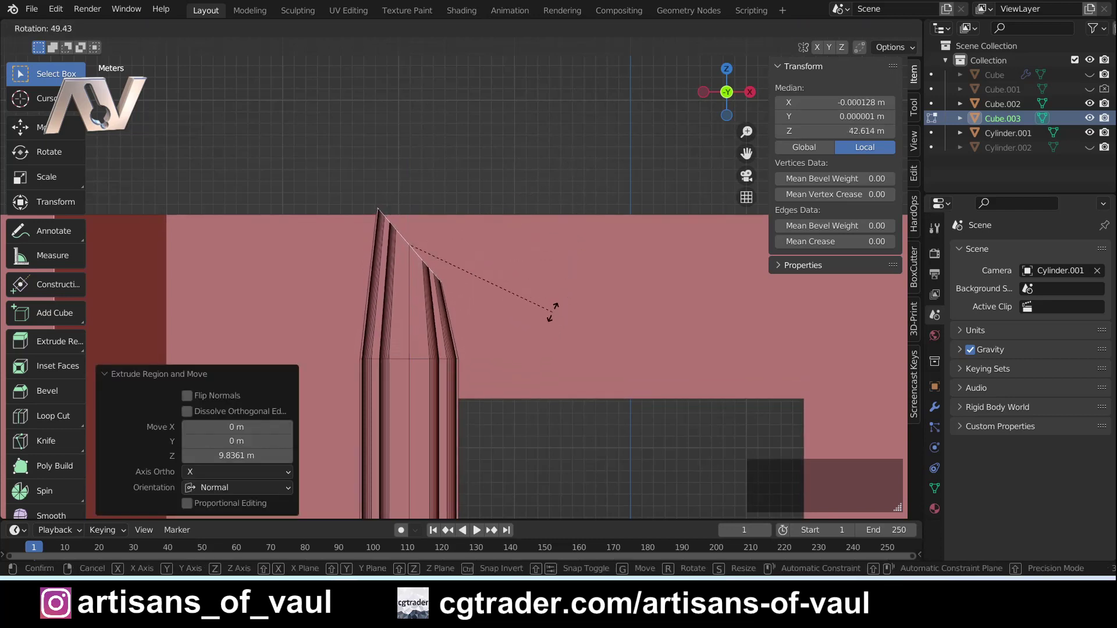
{"action": "key", "text": "KP_4"}
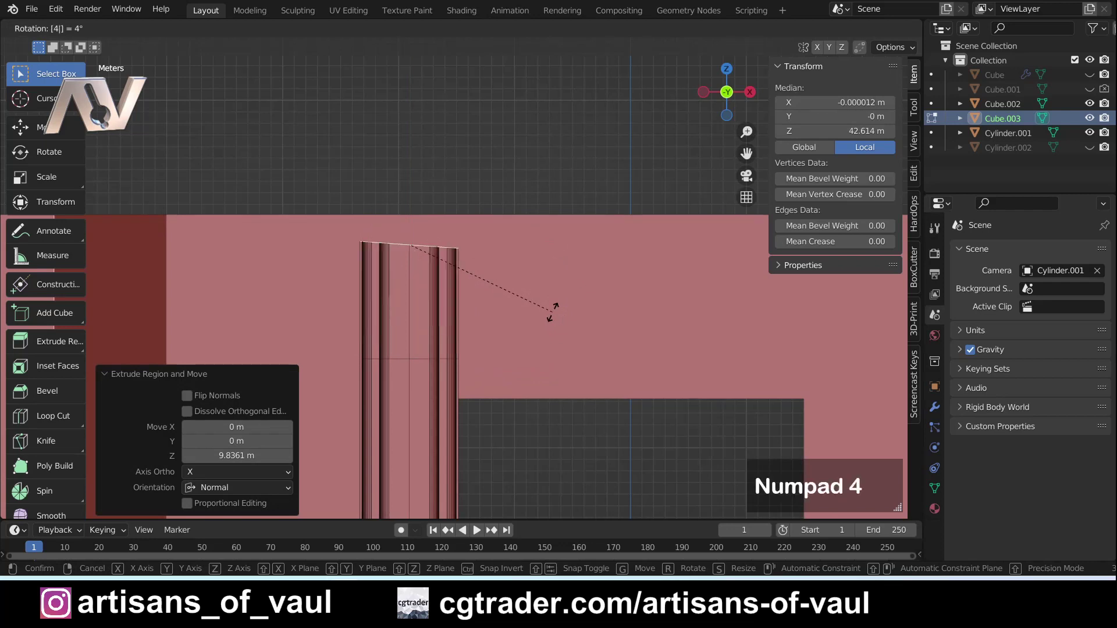
{"action": "key", "text": "KP_5"}
{"action": "key", "text": "Return"}
{"action": "key", "text": "s"}
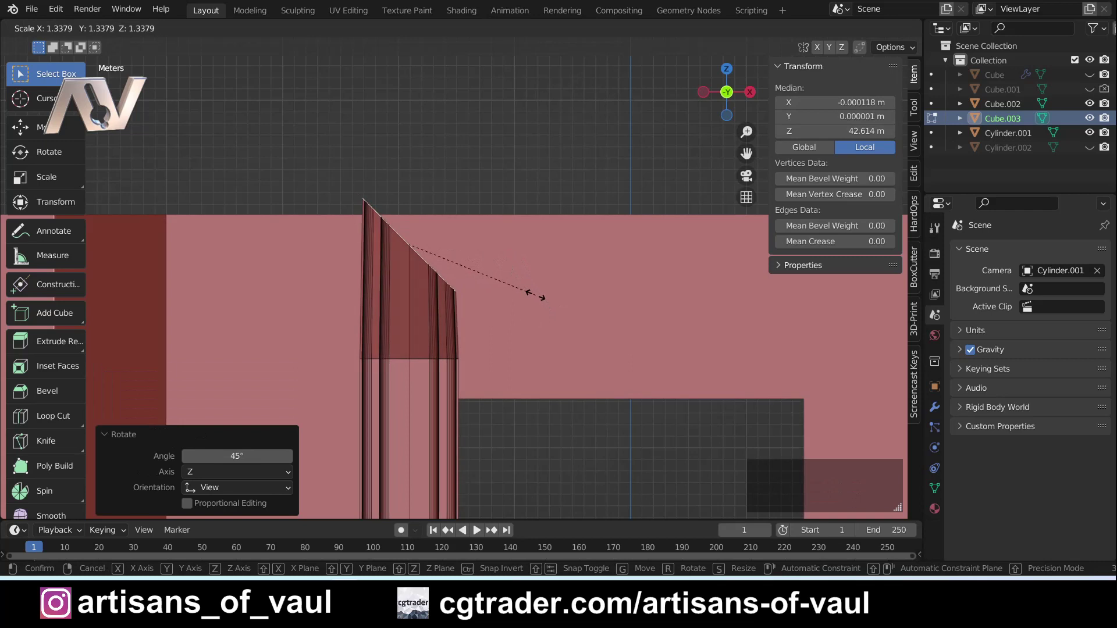
{"action": "left_click", "coordinate": [536, 300]}
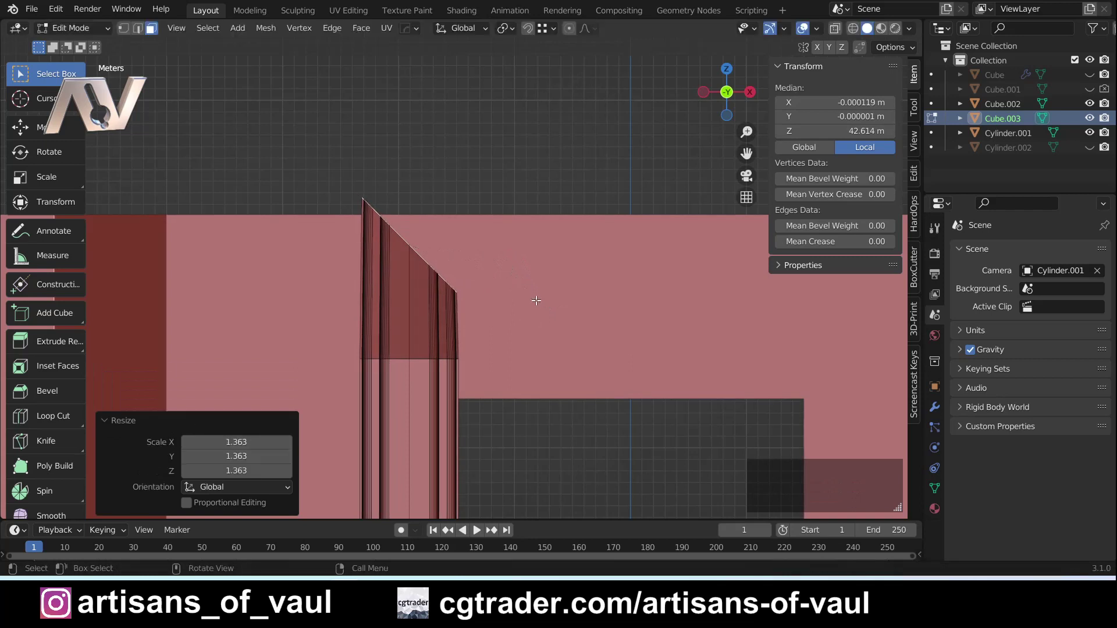
{"action": "key", "text": "ctrl+z"}
{"action": "key", "text": "ctrl+z"}
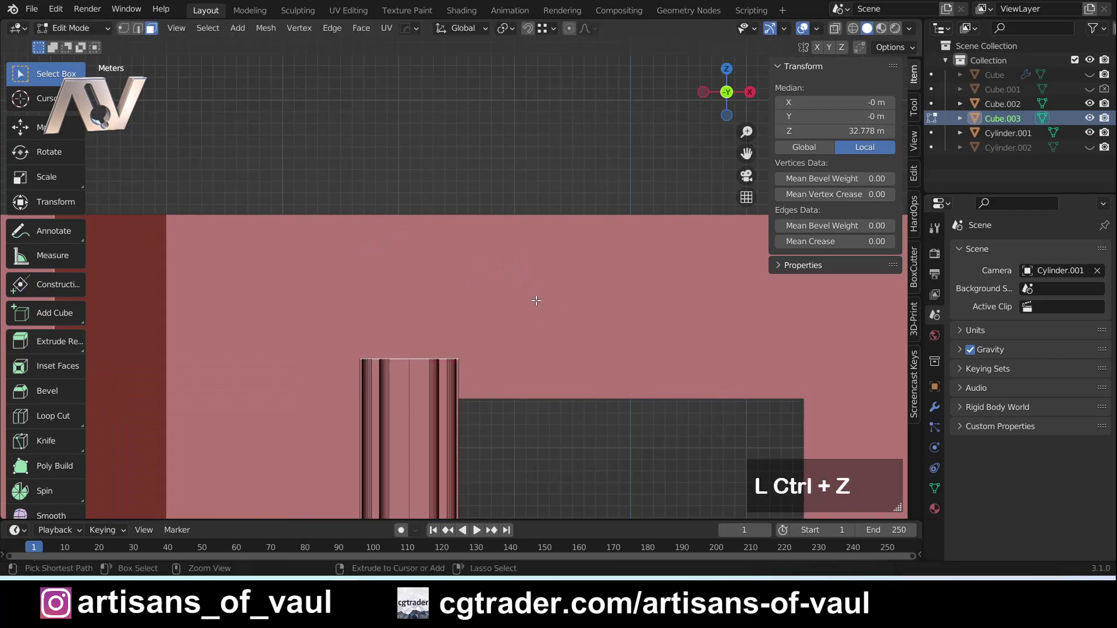
Shear the column's top face vertically by an offset of about 0.664, sloping it down toward the wall opening
{"action": "mouse_move", "coordinate": [494, 309]}
{"action": "middle_mouse_down", "text": "shift"}
{"action": "mouse_move", "coordinate": [508, 249]}
{"action": "mouse_move", "coordinate": [483, 304]}
{"action": "middle_mouse_up", "text": "shift"}
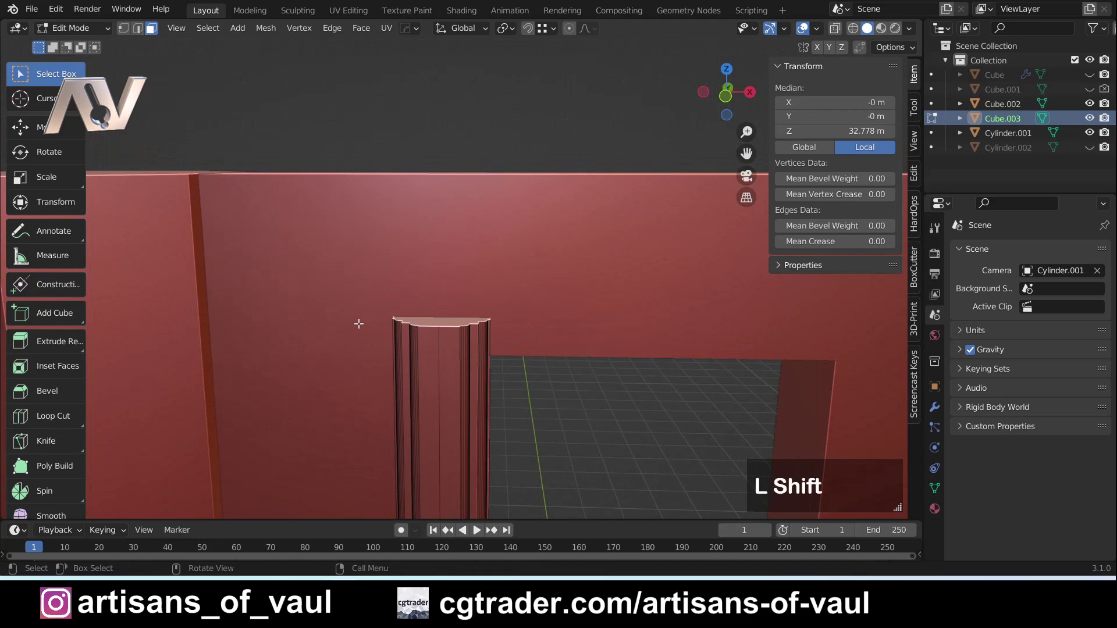
{"action": "key", "text": "shift+space"}
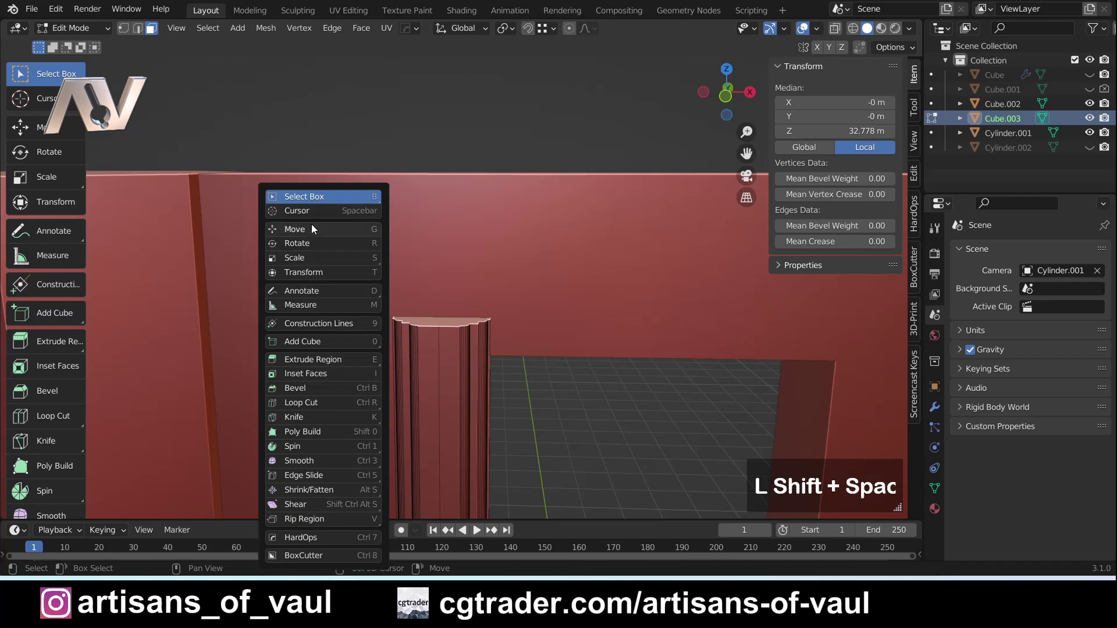
{"action": "key", "text": "shift+space"}
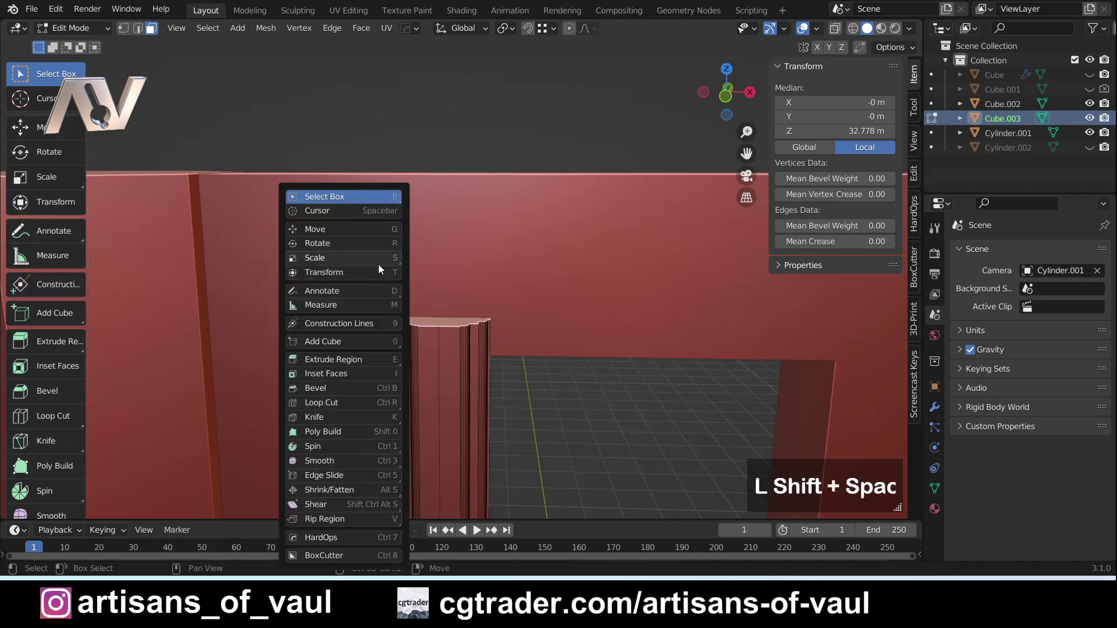
{"action": "left_click", "coordinate": [341, 505]}
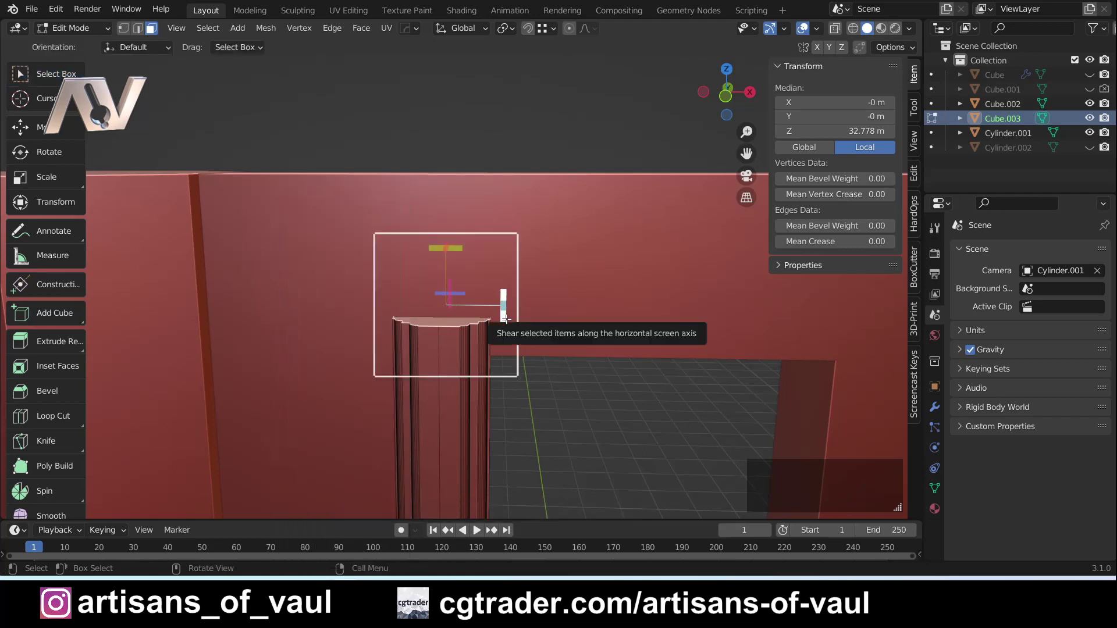
{"action": "left_click_drag", "start_coordinate": [504, 318], "coordinate": [500, 481]}
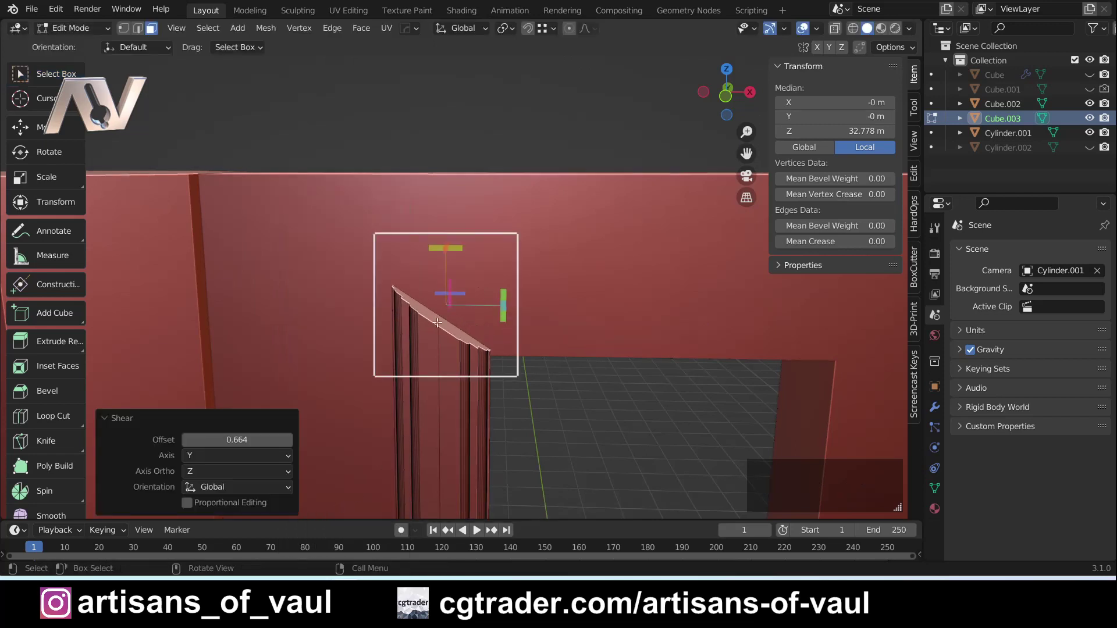
Set the shear offset of the column's top face to 1 for a 45° slope
{"action": "middle_click_drag", "start_coordinate": [441, 366], "coordinate": [426, 310]}
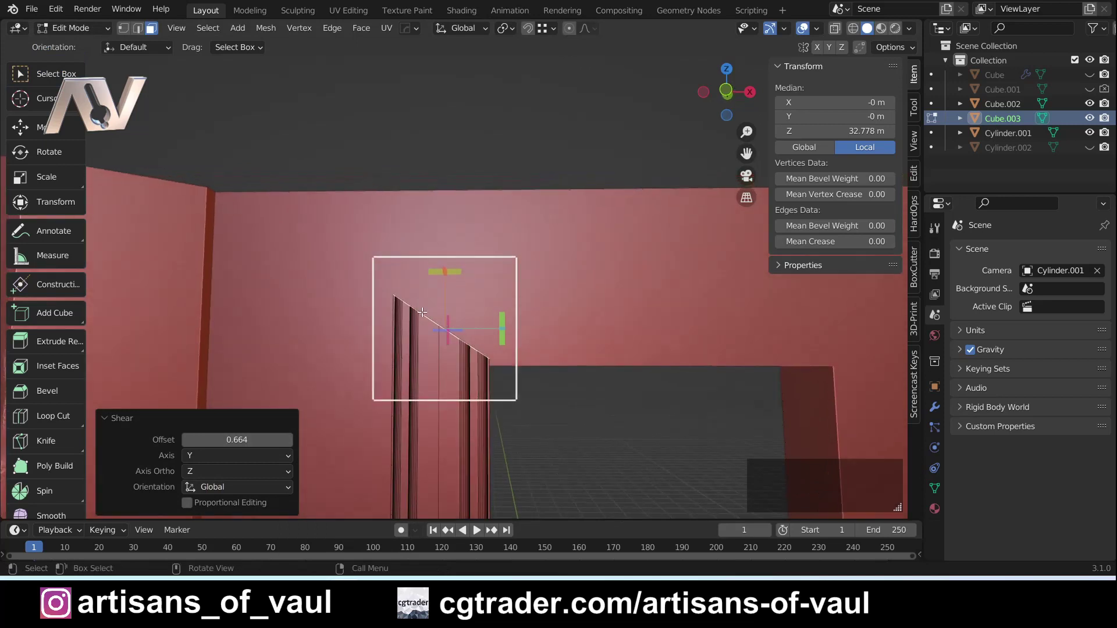
{"action": "scroll", "coordinate": [422, 313], "scroll_direction": "up", "scroll_amount": 2}
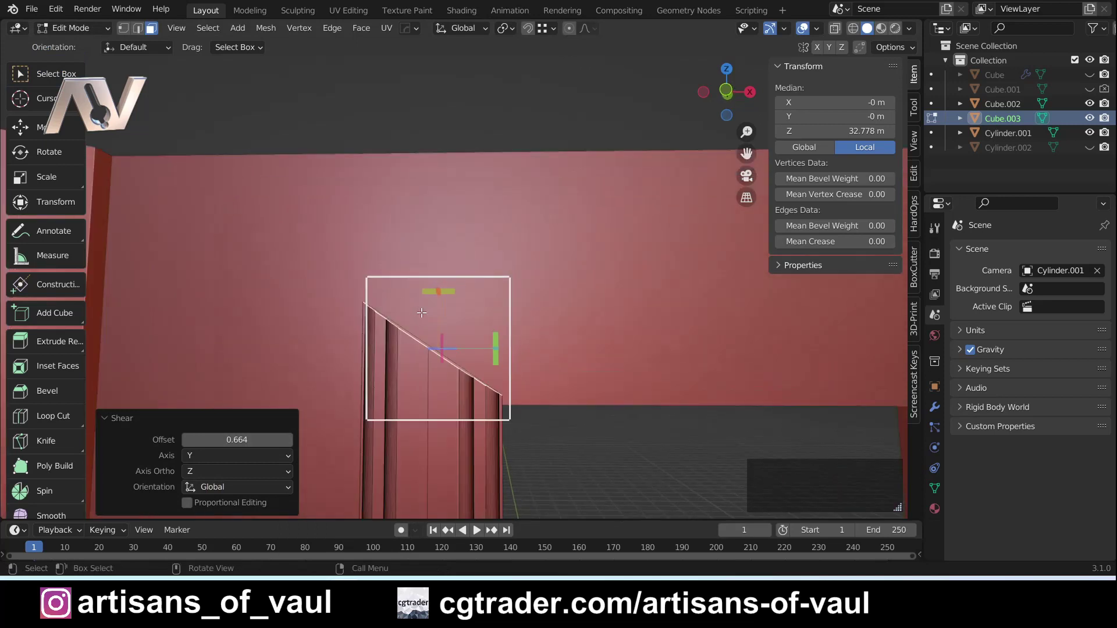
{"action": "left_click", "coordinate": [235, 440]}
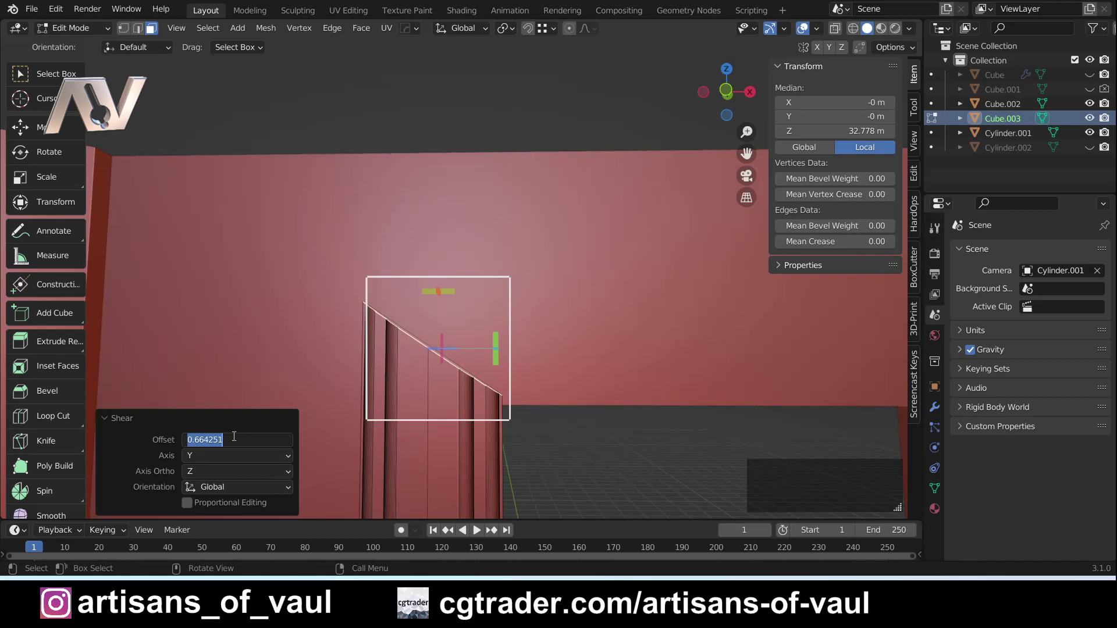
{"action": "type", "text": "1"}
{"action": "key", "text": "Return"}
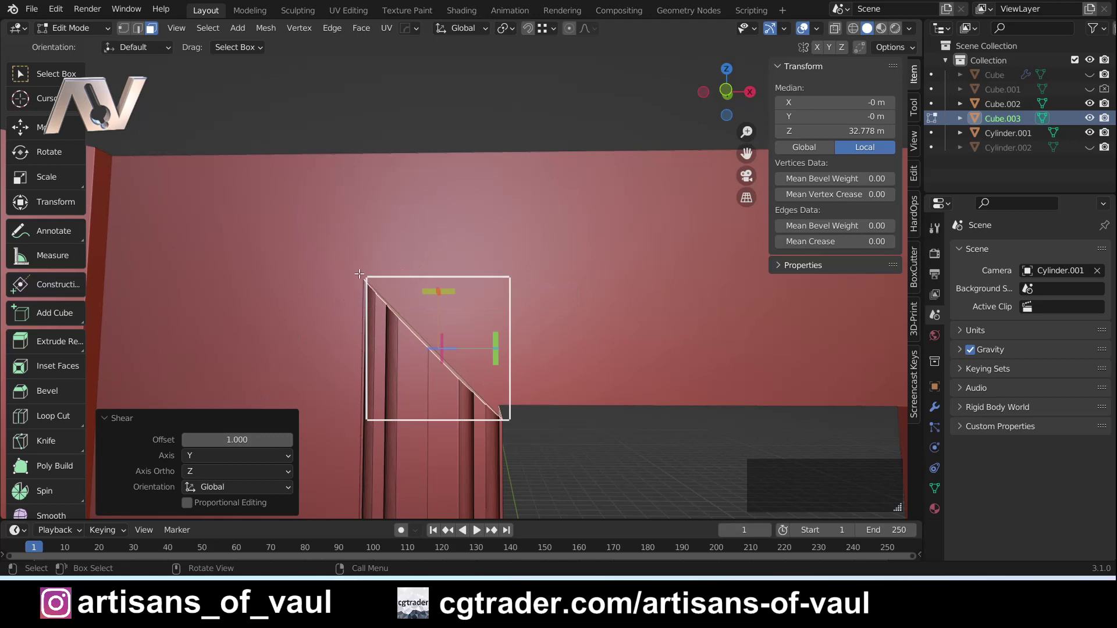
Annotate the width and height of the sloped top face with freehand lines, and undo the annotations
{"action": "left_click", "coordinate": [50, 230]}
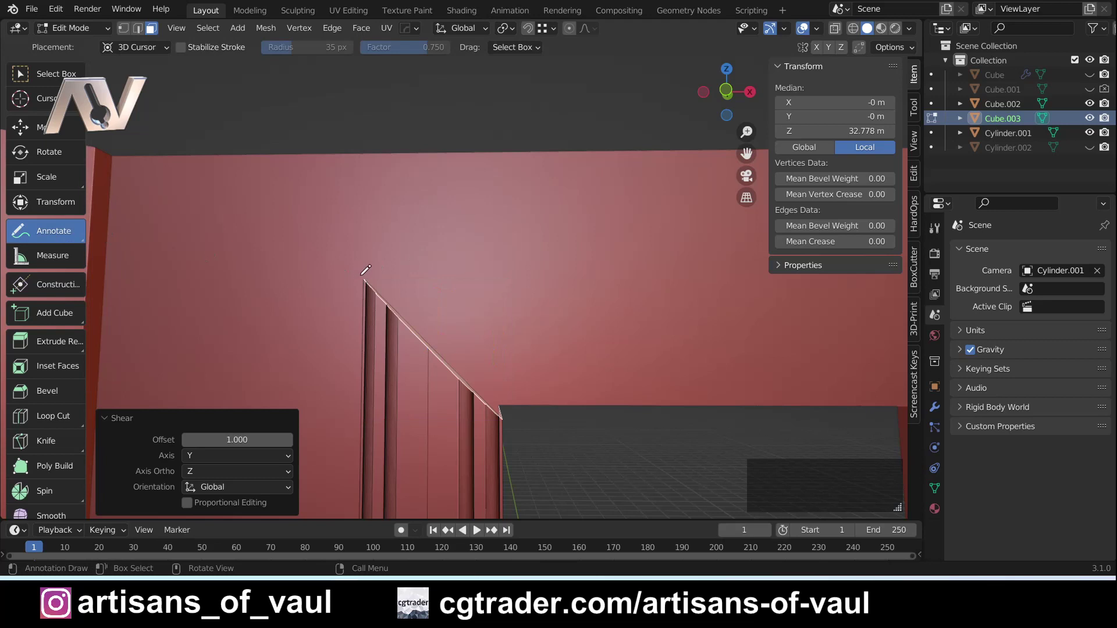
{"action": "mouse_move", "coordinate": [365, 273]}
{"action": "left_mouse_down"}
{"action": "mouse_move", "coordinate": [365, 260]}
{"action": "mouse_move", "coordinate": [365, 270]}
{"action": "mouse_move", "coordinate": [517, 269]}
{"action": "mouse_move", "coordinate": [510, 278]}
{"action": "mouse_move", "coordinate": [371, 274]}
{"action": "left_mouse_up"}
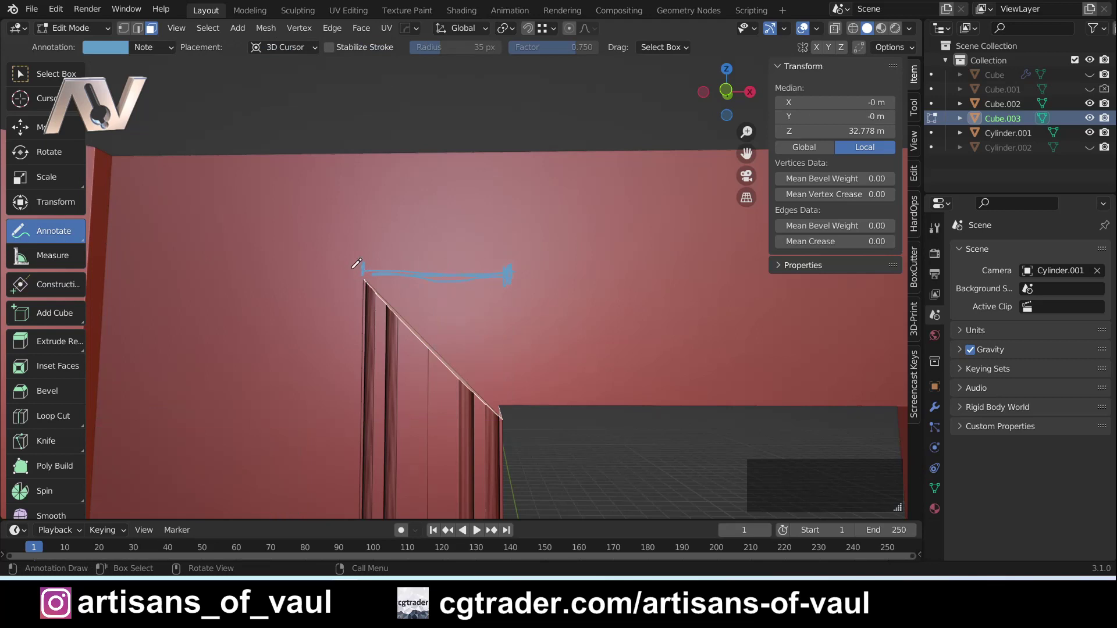
{"action": "mouse_move", "coordinate": [520, 274]}
{"action": "left_mouse_down"}
{"action": "mouse_move", "coordinate": [544, 274]}
{"action": "mouse_move", "coordinate": [531, 307]}
{"action": "mouse_move", "coordinate": [530, 407]}
{"action": "mouse_move", "coordinate": [512, 416]}
{"action": "mouse_move", "coordinate": [551, 417]}
{"action": "left_mouse_up"}
{"action": "middle_click_drag", "start_coordinate": [453, 317], "coordinate": [369, 295]}
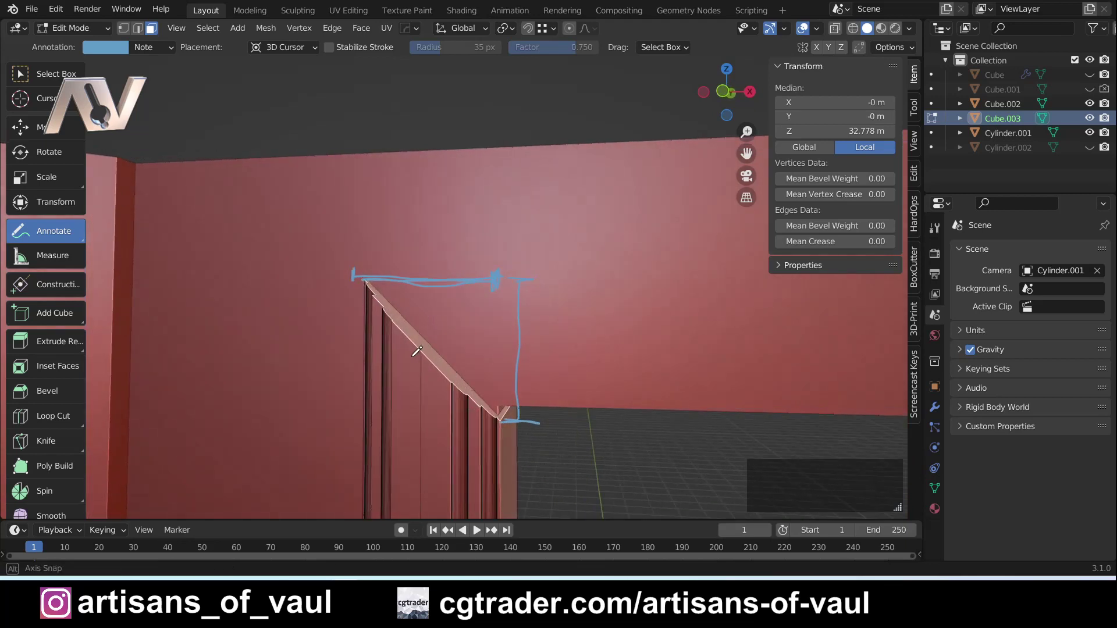
{"action": "middle_click_drag", "start_coordinate": [419, 352], "coordinate": [409, 332]}
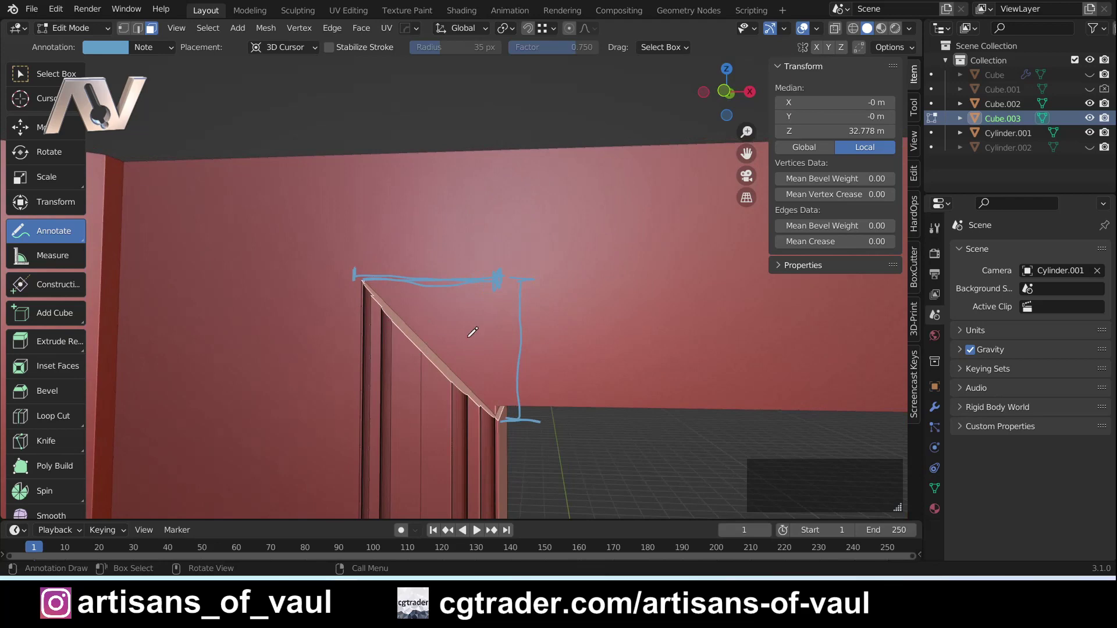
{"action": "key", "text": "ctrl+z"}
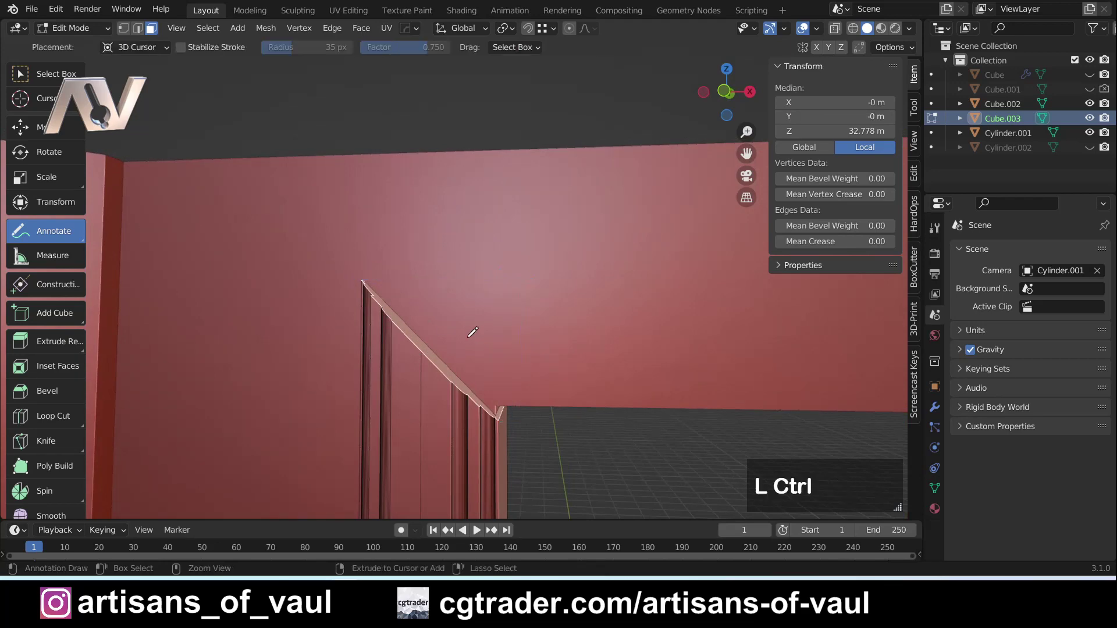
Extrude the sloped top face in place and move it about 22.6 m along X, forming the frame's upper rail
{"action": "middle_click_drag", "start_coordinate": [436, 324], "coordinate": [422, 309]}
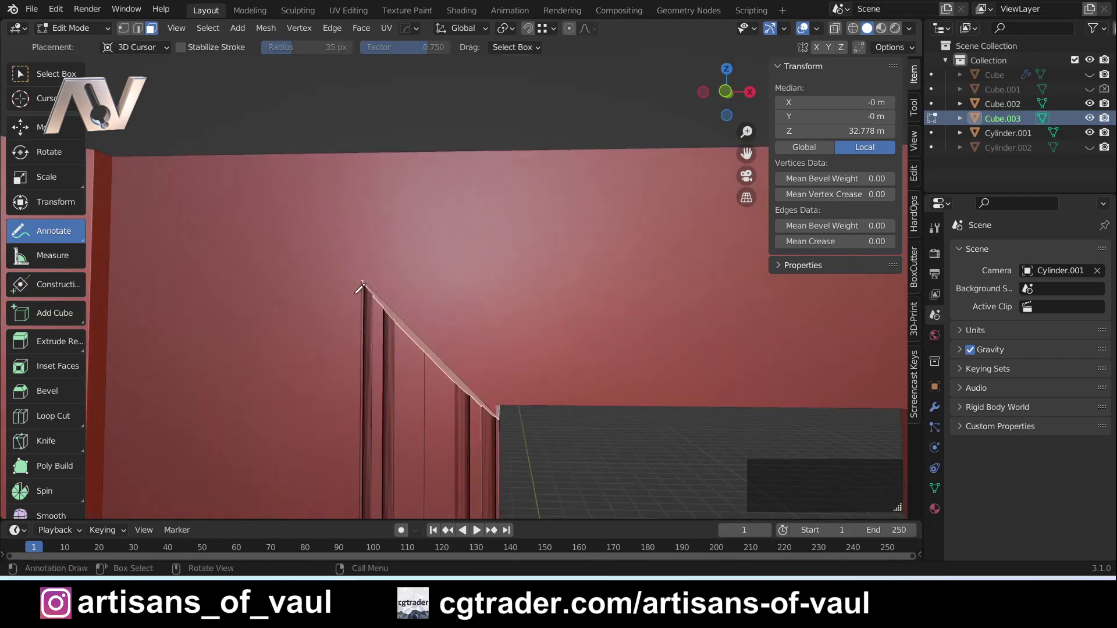
{"action": "left_click", "coordinate": [58, 86]}
{"action": "middle_click_drag", "start_coordinate": [595, 236], "coordinate": [559, 249]}
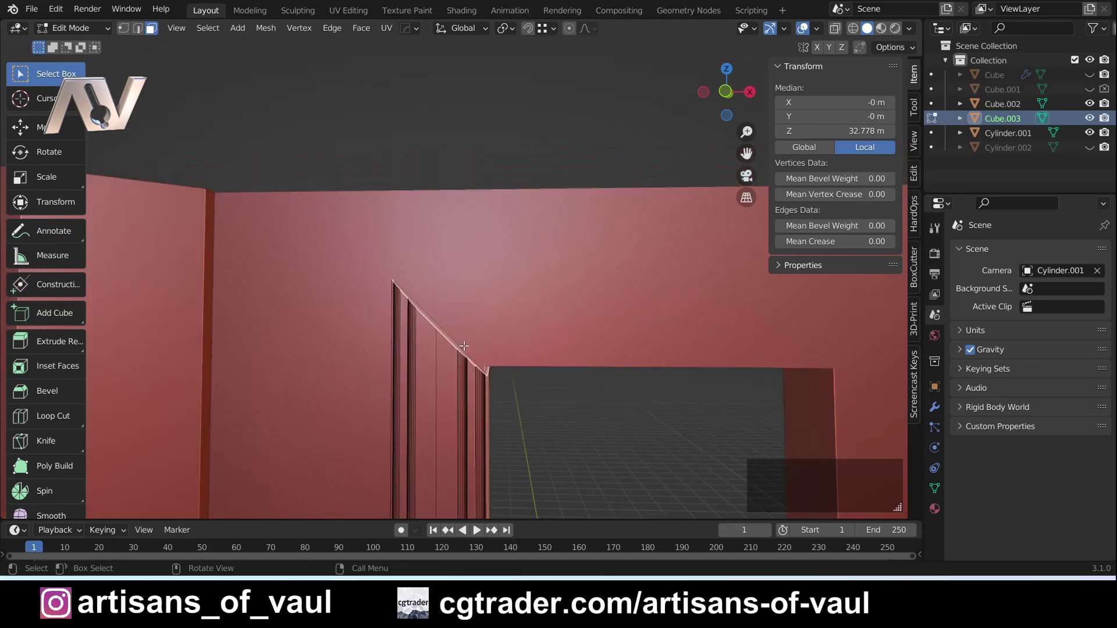
{"action": "middle_click_drag", "start_coordinate": [464, 346], "coordinate": [472, 335]}
{"action": "key", "text": "e"}
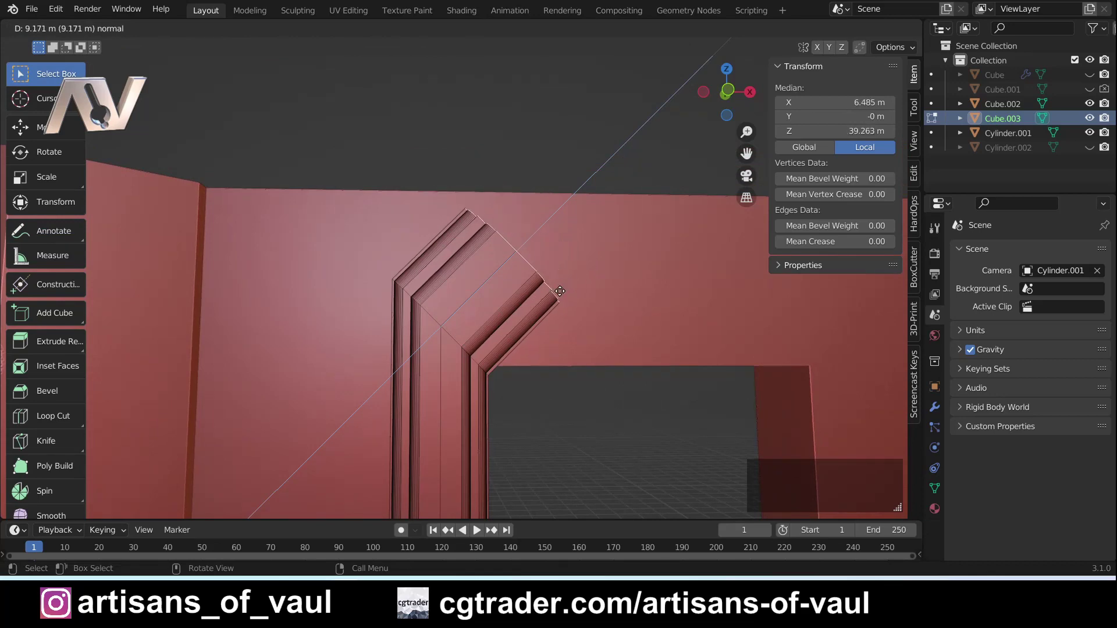
{"action": "right_click", "coordinate": [560, 291]}
{"action": "middle_click_drag", "start_coordinate": [559, 291], "coordinate": [504, 321]}
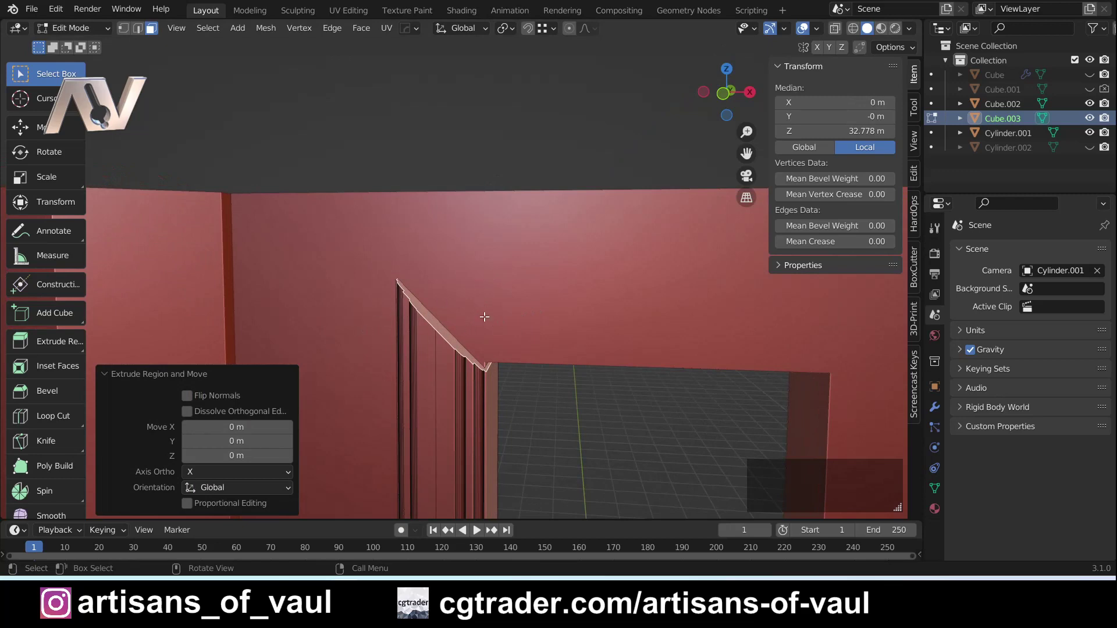
{"action": "middle_click_drag", "start_coordinate": [456, 349], "coordinate": [505, 340]}
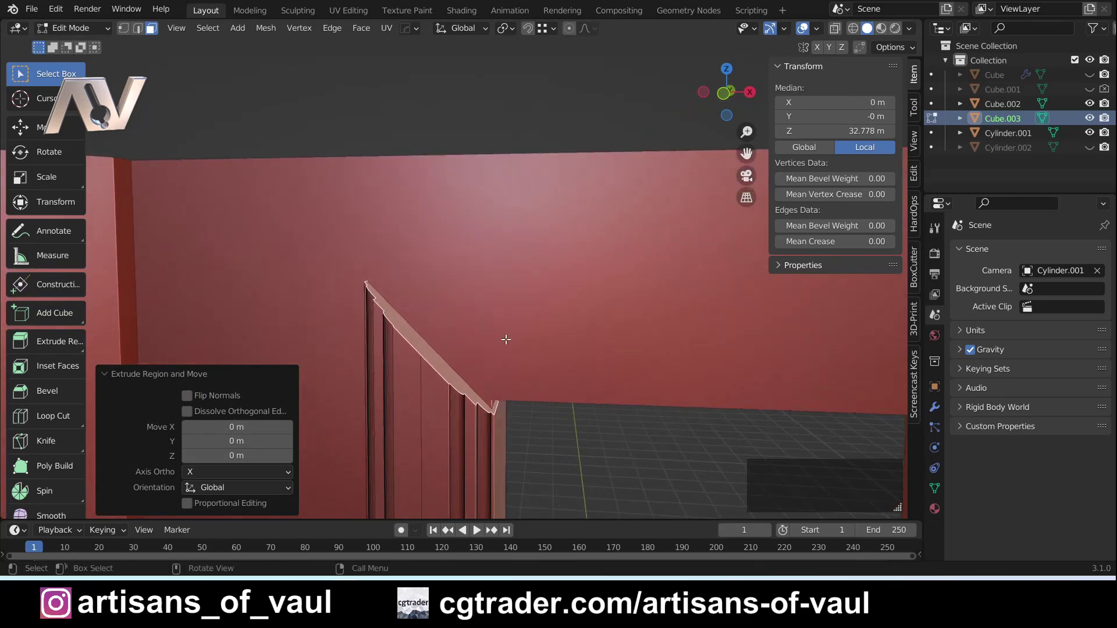
{"action": "key", "text": "g"}
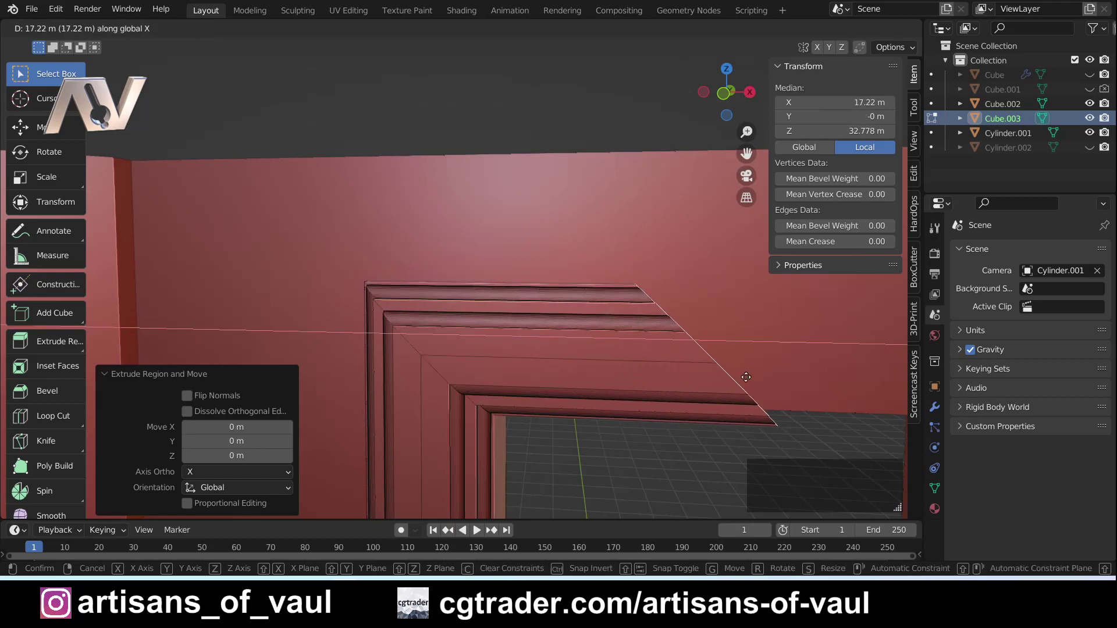
{"action": "left_click", "coordinate": [826, 397]}
Shear the upper rail's end face along the horizontal screen axis by an offset of about 0.636
{"action": "middle_click_drag", "start_coordinate": [754, 385], "coordinate": [369, 314], "text": "shift"}
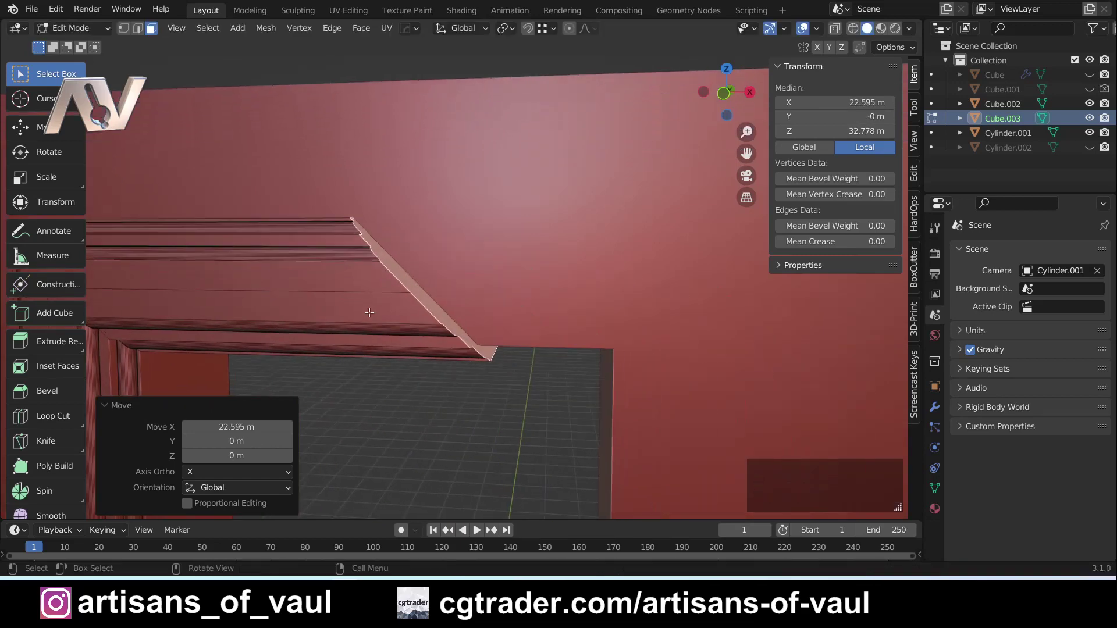
{"action": "middle_click_drag", "start_coordinate": [426, 260], "coordinate": [378, 231]}
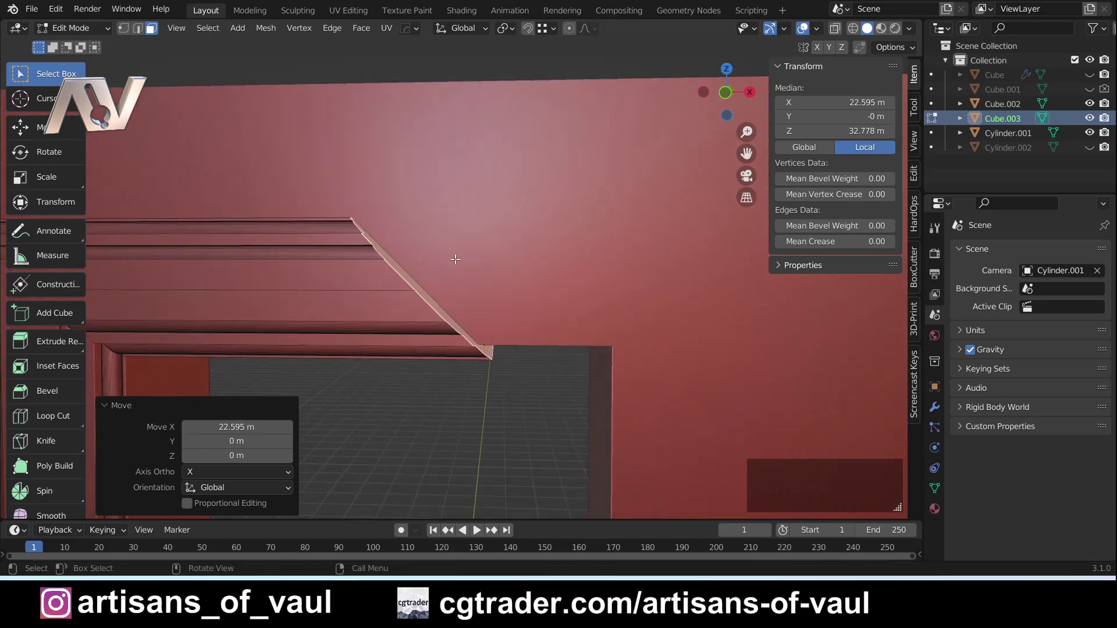
{"action": "key", "text": "shift+space"}
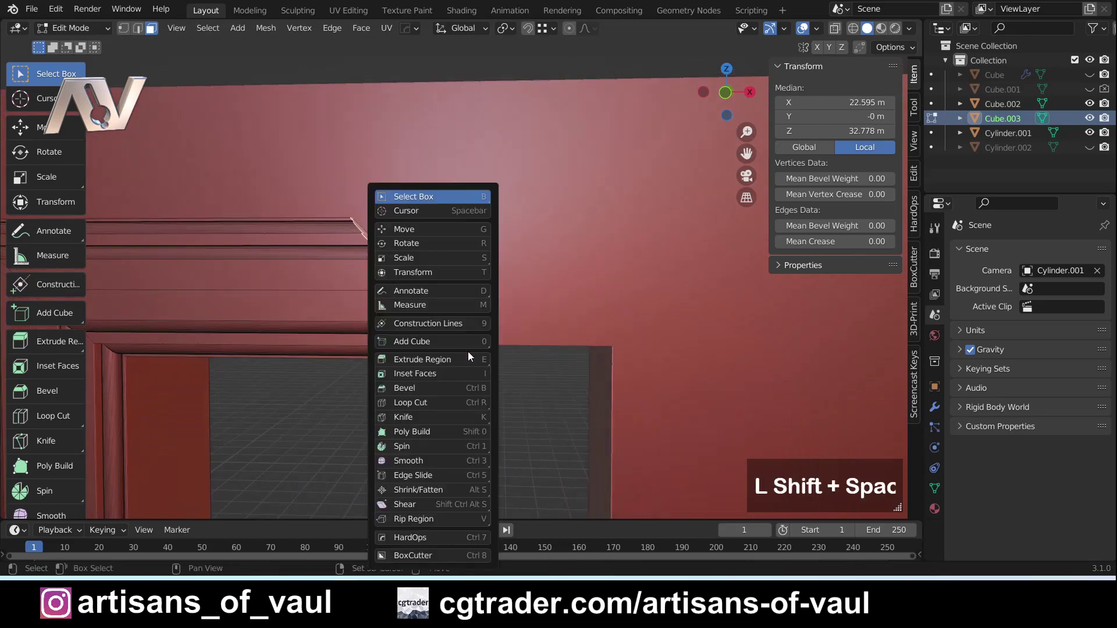
{"action": "left_click", "coordinate": [424, 507]}
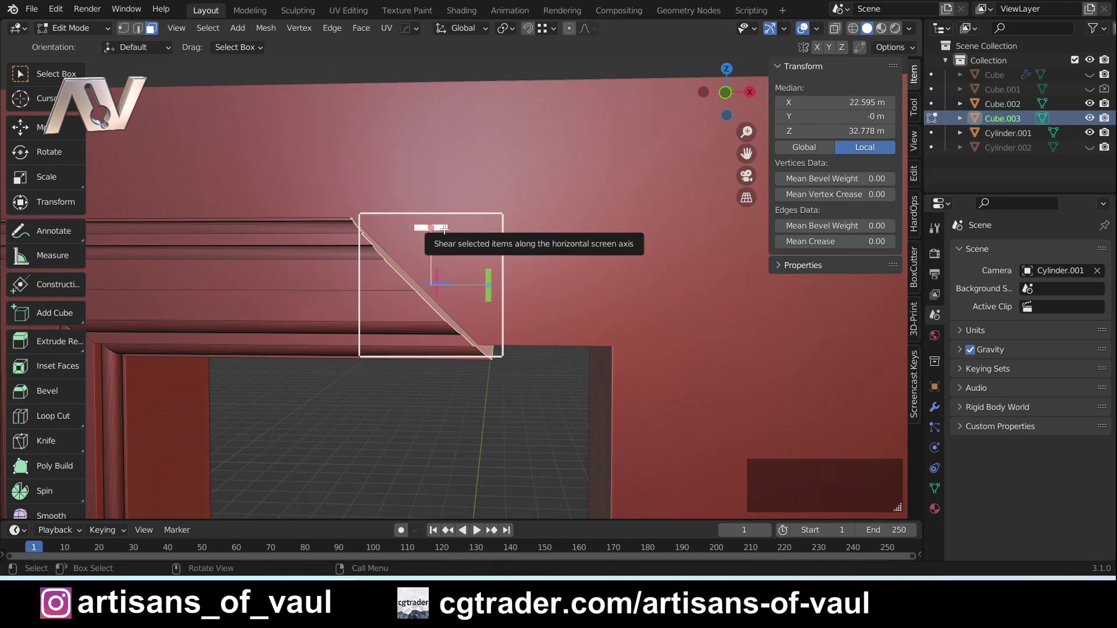
{"action": "left_click_drag", "start_coordinate": [430, 229], "coordinate": [669, 285]}
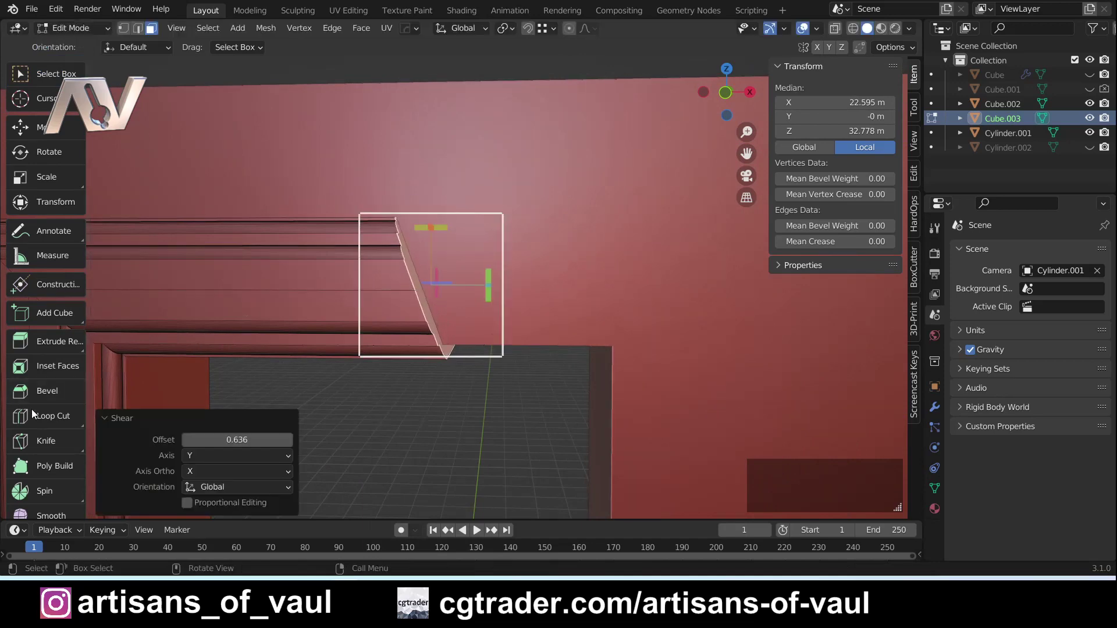
Try a shear offset of 1 on the rail's end face, and set it to 2 for the opposite 45° slope
{"action": "left_click", "coordinate": [223, 440]}
{"action": "type", "text": "1"}
{"action": "key", "text": "Return"}
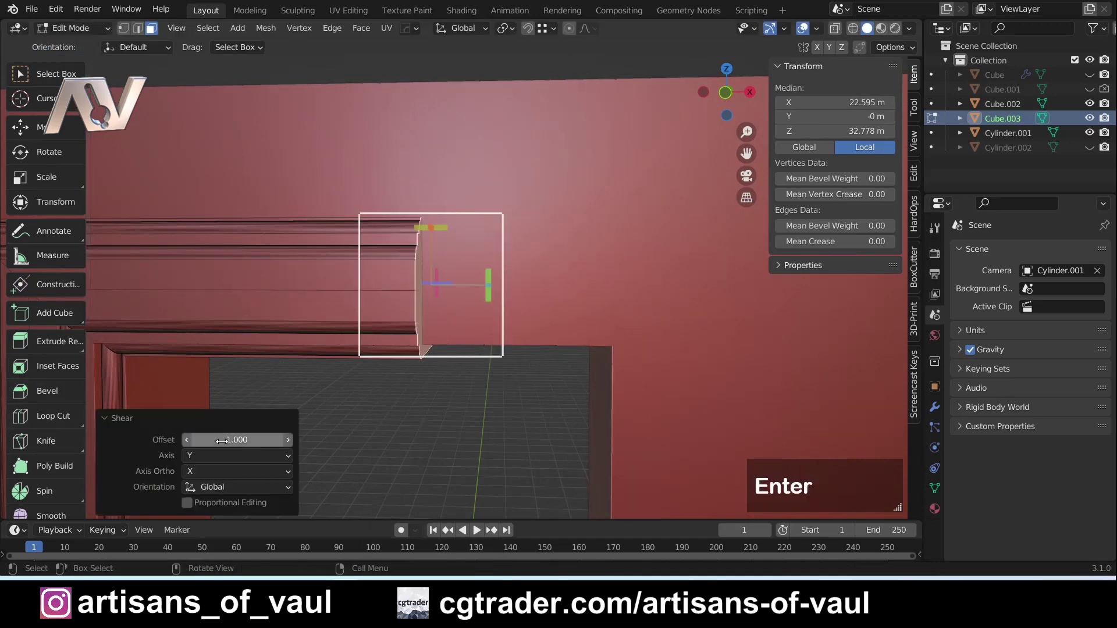
{"action": "left_click", "coordinate": [240, 440]}
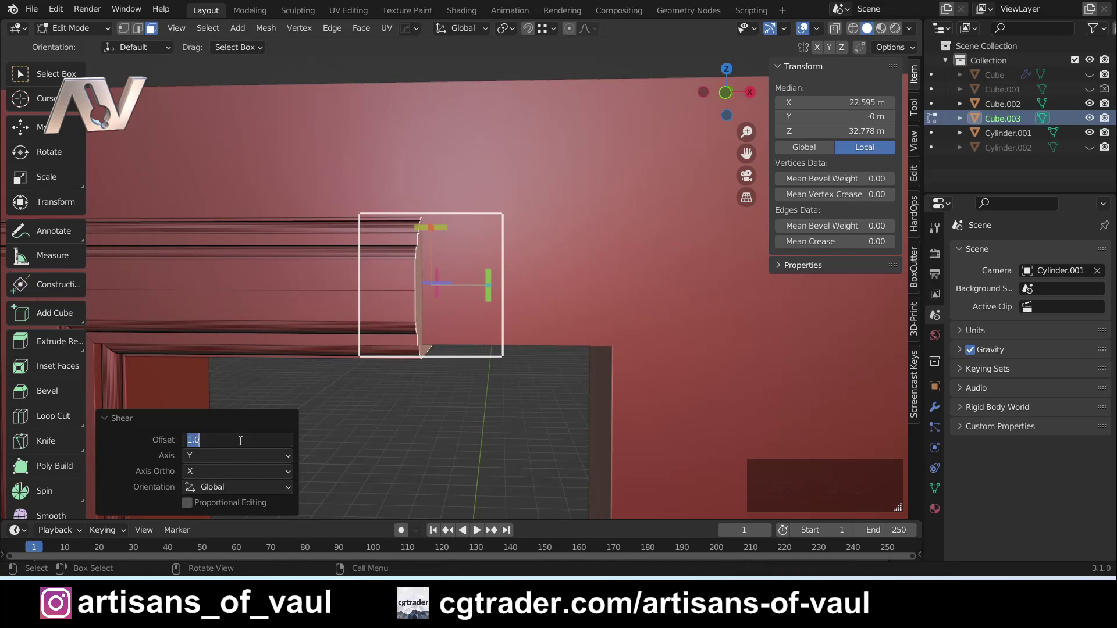
{"action": "type", "text": "2"}
{"action": "key", "text": "Return"}
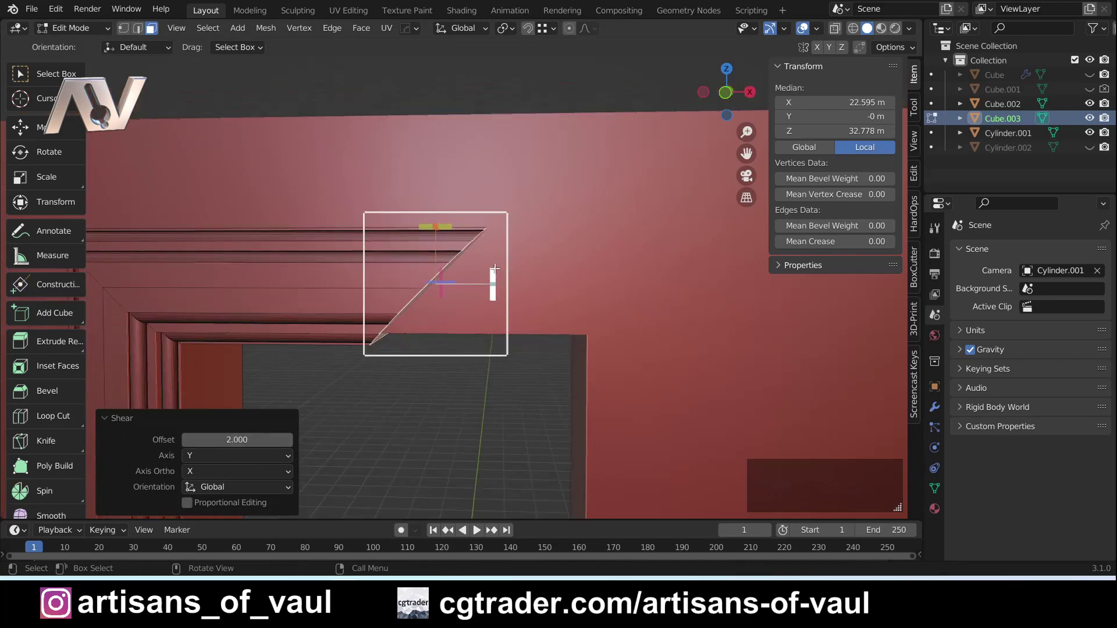
Move the upper rail's sloped end face about 12 m along X toward the opening's far corner
{"action": "left_click", "coordinate": [51, 74]}
{"action": "key", "text": "g"}
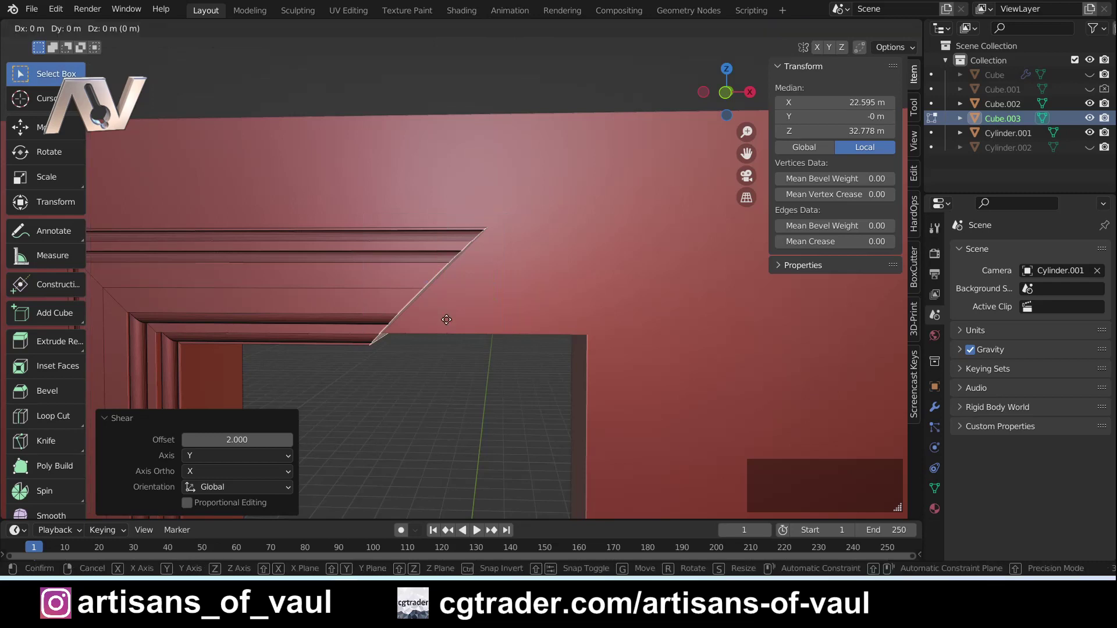
{"action": "key", "text": "x"}
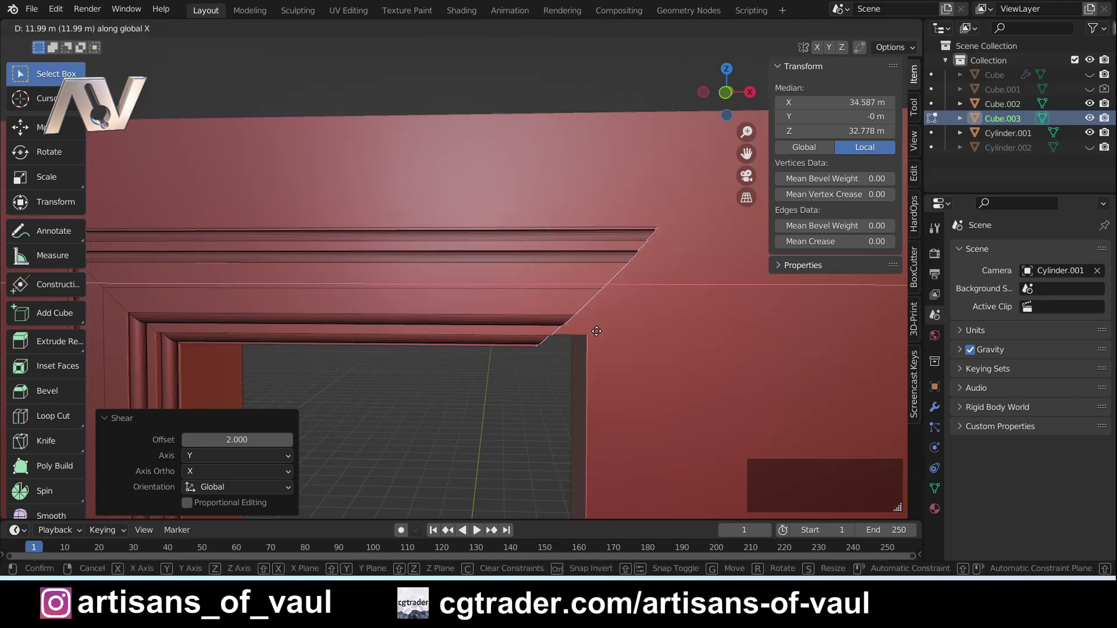
{"action": "left_click", "coordinate": [597, 331]}
In front view, move the end face another 3.27 m or so along X to align its inner tip with the opening's corner
{"action": "left_click", "coordinate": [726, 92]}
{"action": "scroll", "coordinate": [587, 303], "scroll_direction": "down", "scroll_amount": 2}
{"action": "middle_click_drag", "start_coordinate": [554, 350], "coordinate": [442, 280], "text": "shift"}
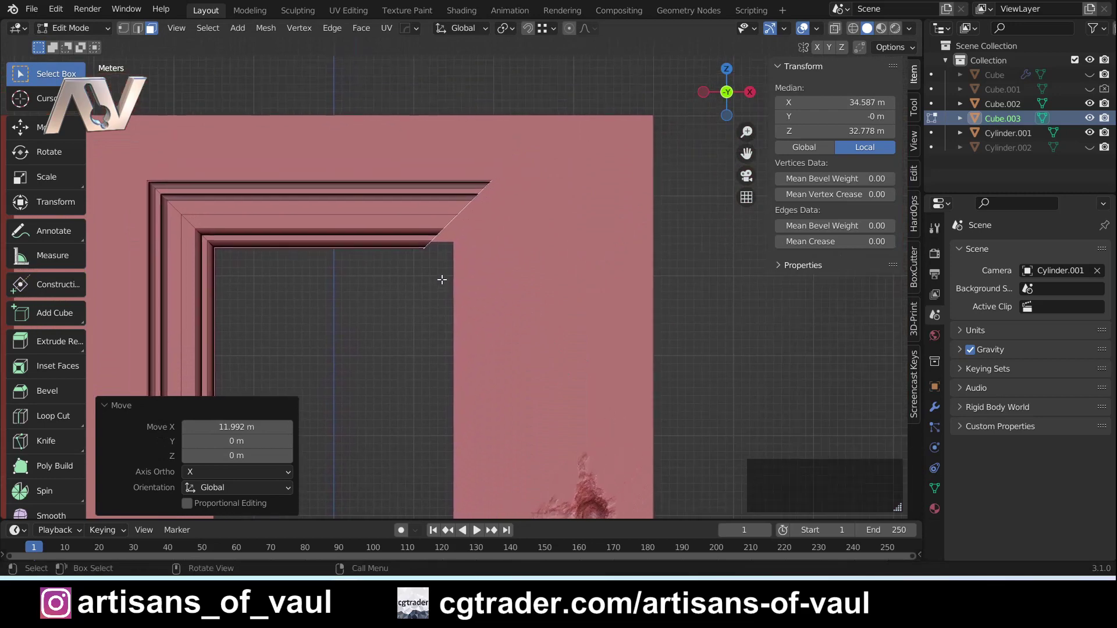
{"action": "key", "text": "g"}
{"action": "key", "text": "x"}
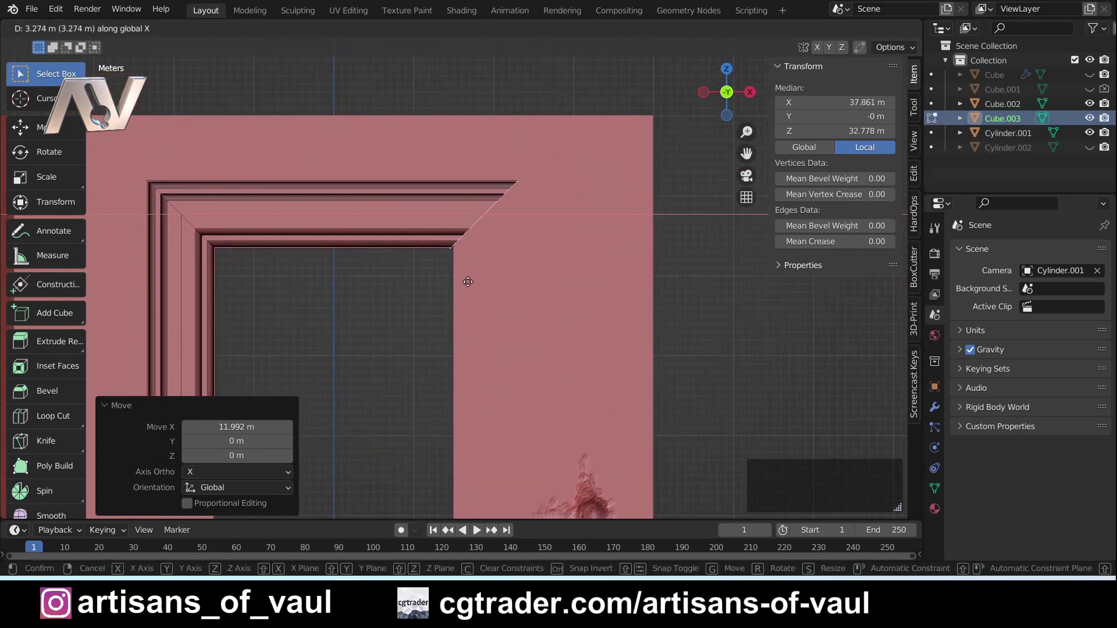
{"action": "left_click", "coordinate": [468, 282]}
Extrude the mitered end face in place and move it about 53.2 m down along Z, forming the frame's second side
{"action": "middle_click_drag", "start_coordinate": [510, 271], "coordinate": [494, 261]}
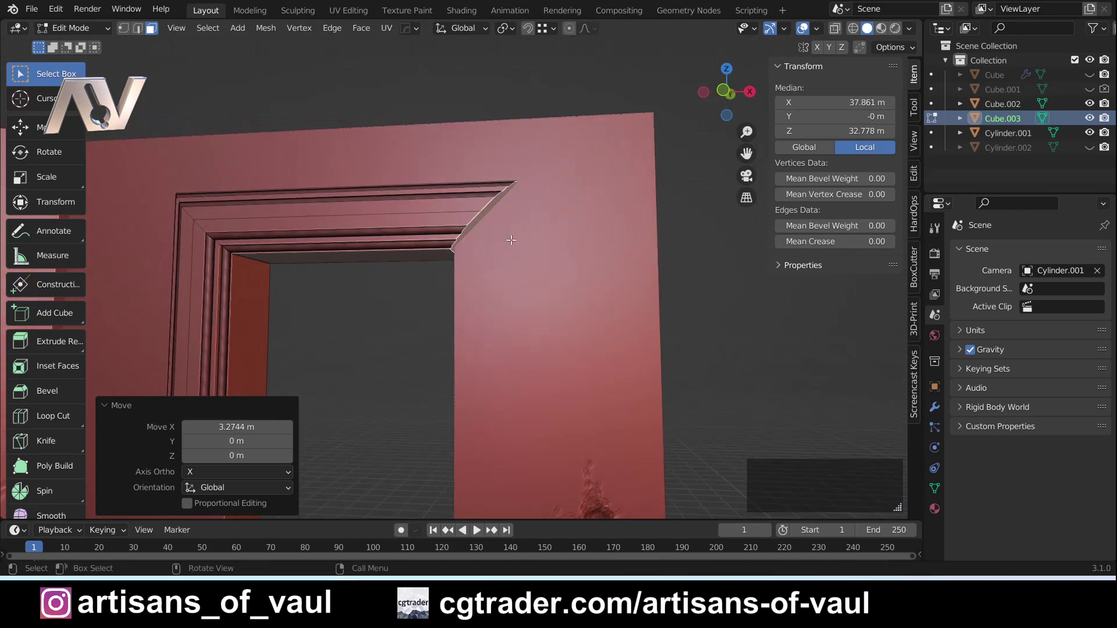
{"action": "key", "text": "e"}
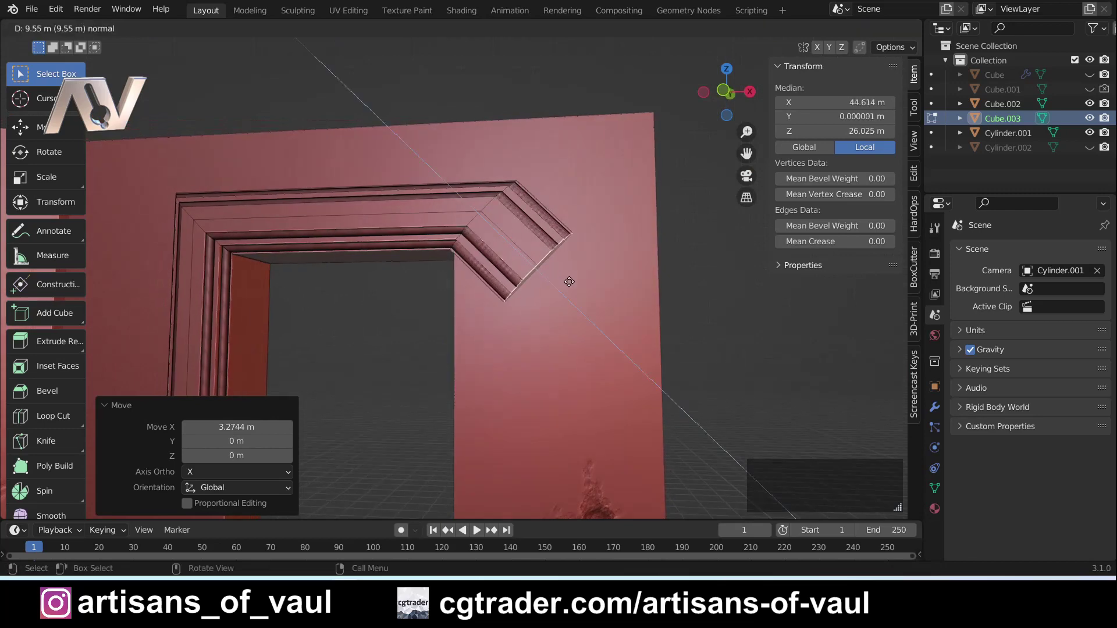
{"action": "right_click", "coordinate": [569, 282]}
{"action": "middle_click_drag", "start_coordinate": [569, 281], "coordinate": [519, 208], "text": "shift"}
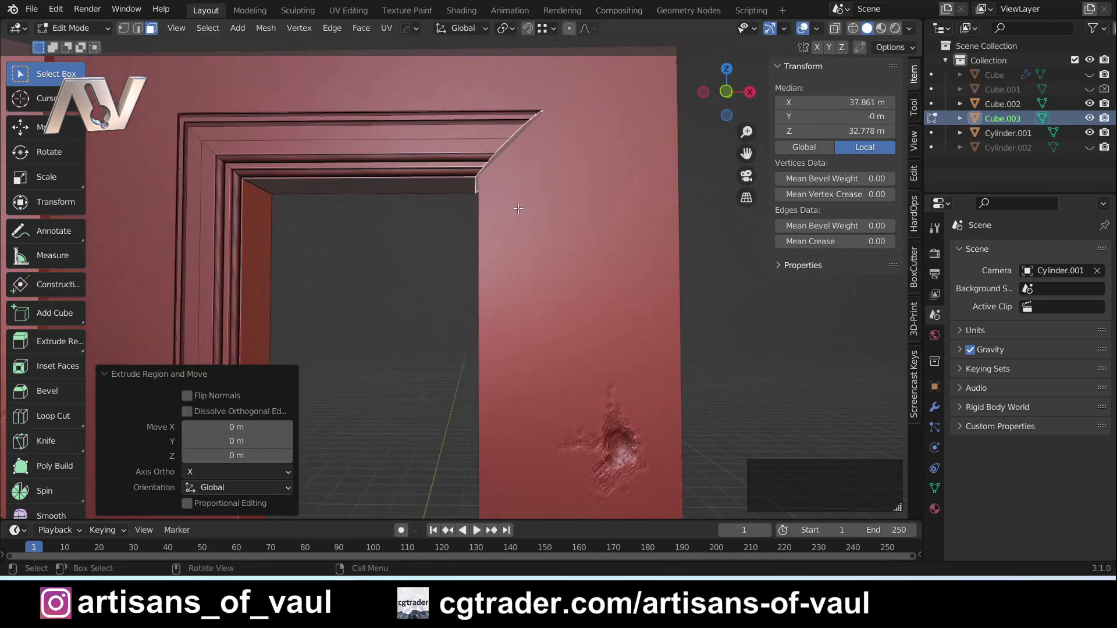
{"action": "key", "text": "g"}
{"action": "key", "text": "z"}
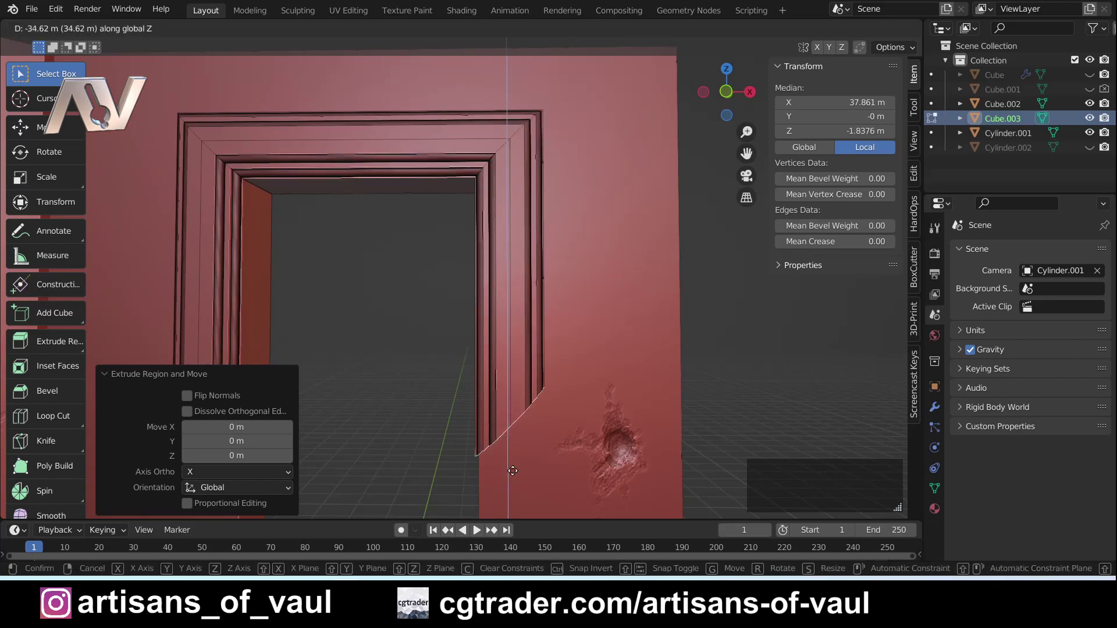
{"action": "left_click", "coordinate": [528, 135]}
Shear the second side's lower end face vertically and set the shear offset to 2 to reverse its 45° slope
{"action": "middle_click_drag", "start_coordinate": [528, 135], "coordinate": [526, 462], "text": "shift"}
{"action": "middle_click_drag", "start_coordinate": [523, 321], "coordinate": [532, 326], "text": "shift"}
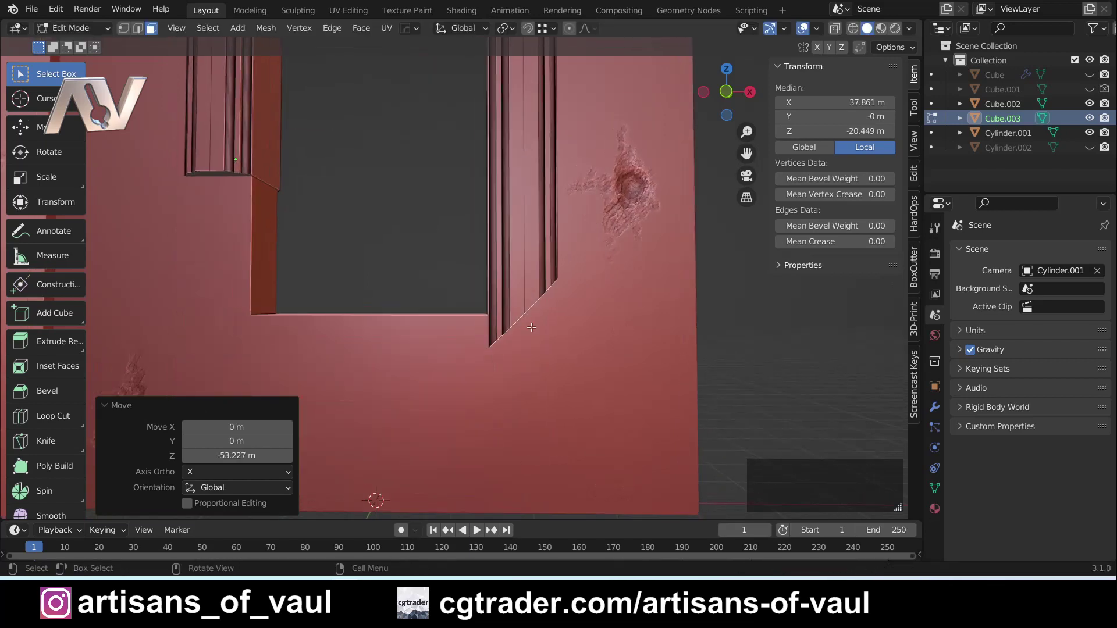
{"action": "scroll", "coordinate": [532, 328], "scroll_direction": "up", "scroll_amount": 2}
{"action": "middle_click_drag", "start_coordinate": [141, 319], "coordinate": [346, 246], "text": "shift"}
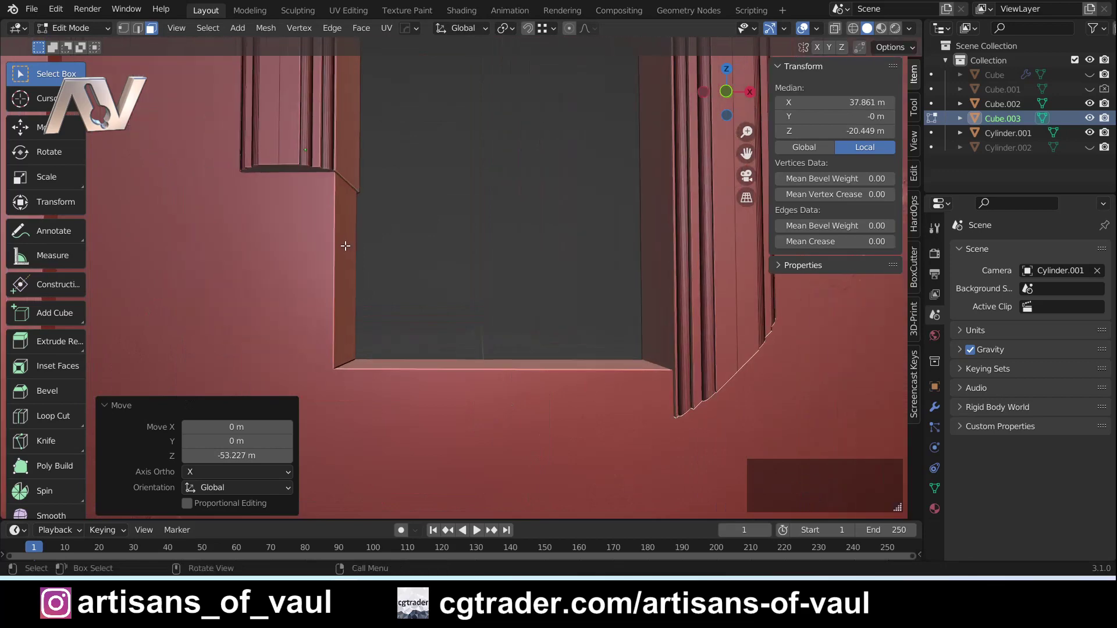
{"action": "middle_click_drag", "start_coordinate": [502, 308], "coordinate": [469, 272], "text": "shift"}
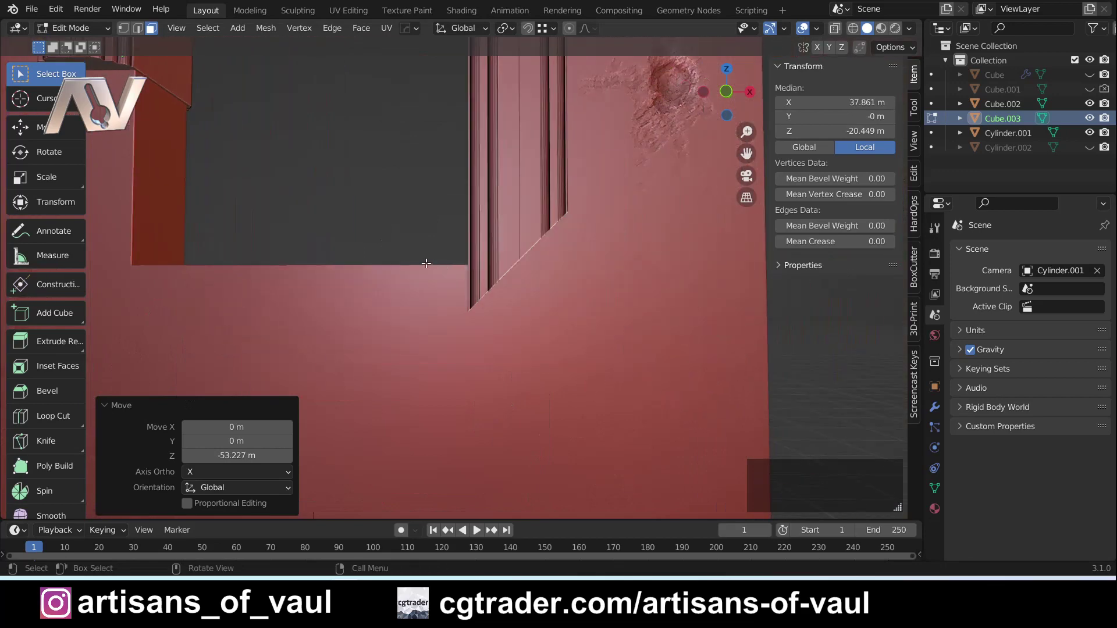
{"action": "key", "text": "shift+space"}
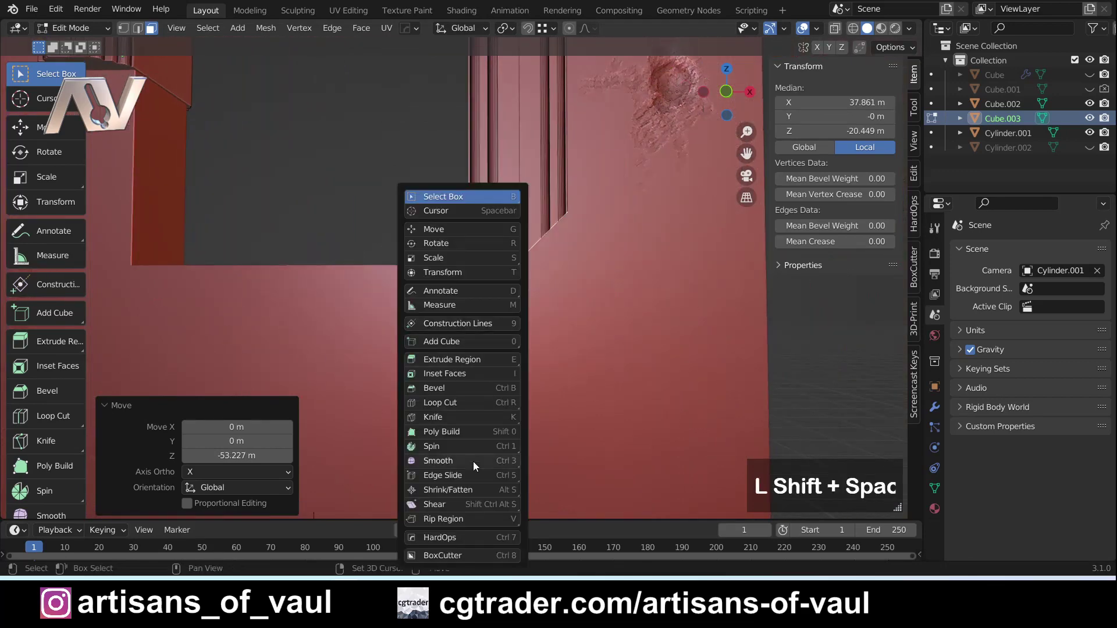
{"action": "left_click", "coordinate": [450, 506]}
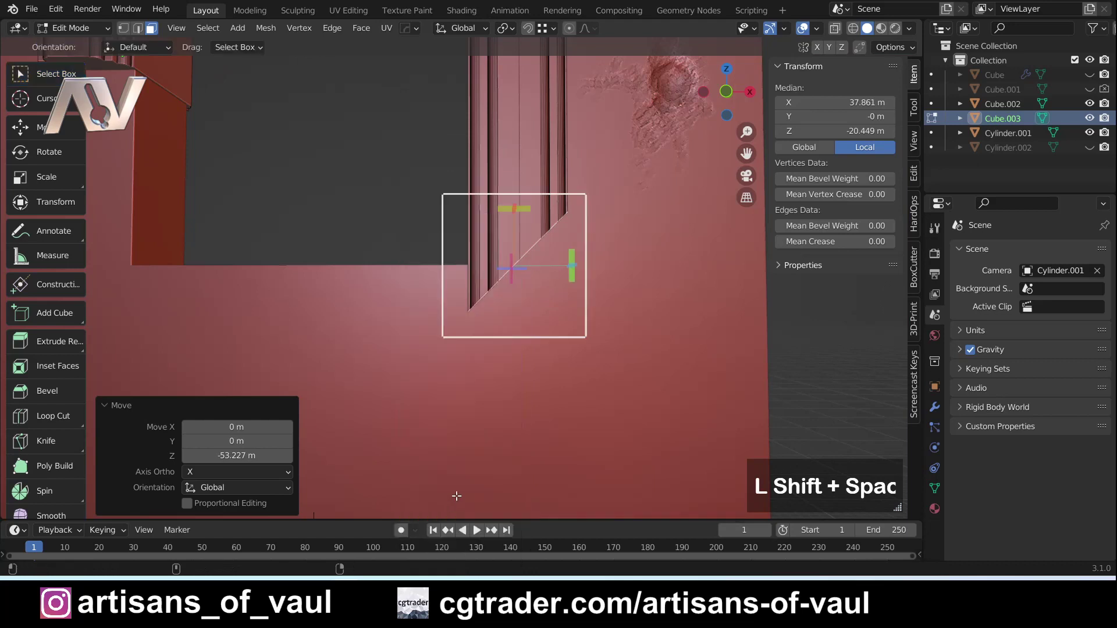
{"action": "left_click_drag", "start_coordinate": [572, 277], "coordinate": [559, 419]}
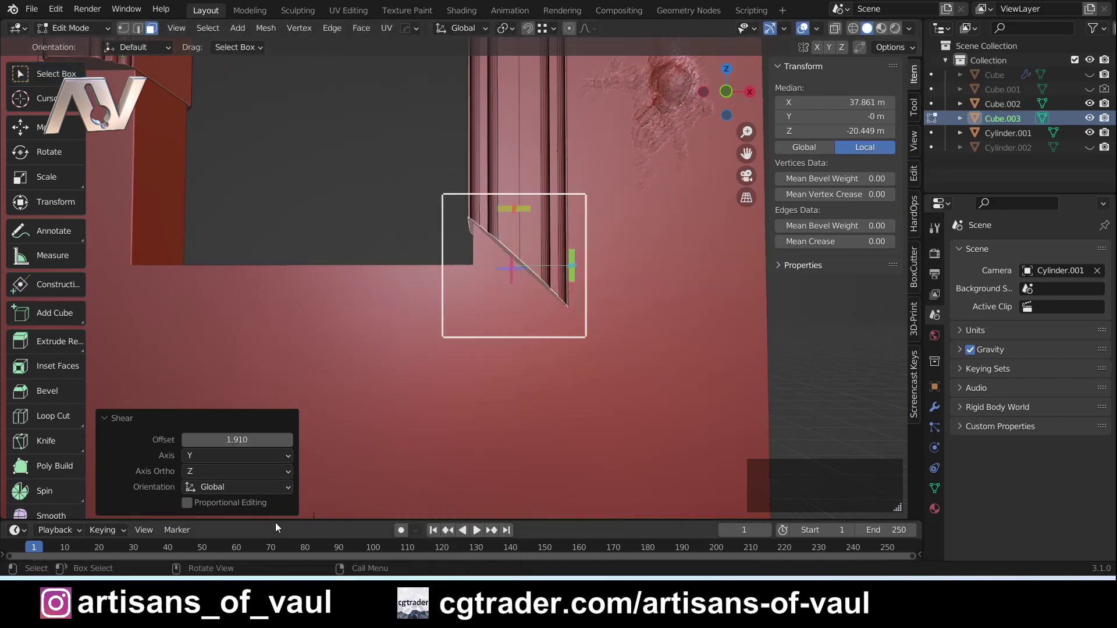
{"action": "left_click", "coordinate": [234, 439]}
{"action": "type", "text": "2"}
{"action": "key", "text": "Return"}
Move the sheared lower face down along Z by about 4.16 m and another 0.24 m to meet the opening's lower corner
{"action": "key", "text": "g"}
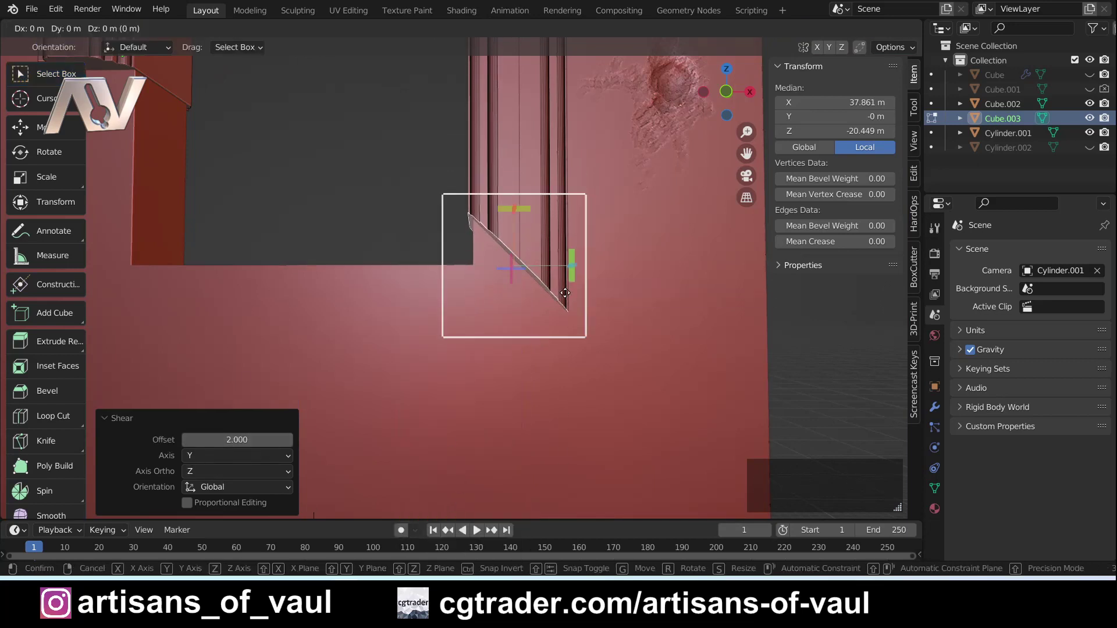
{"action": "key", "text": "z"}
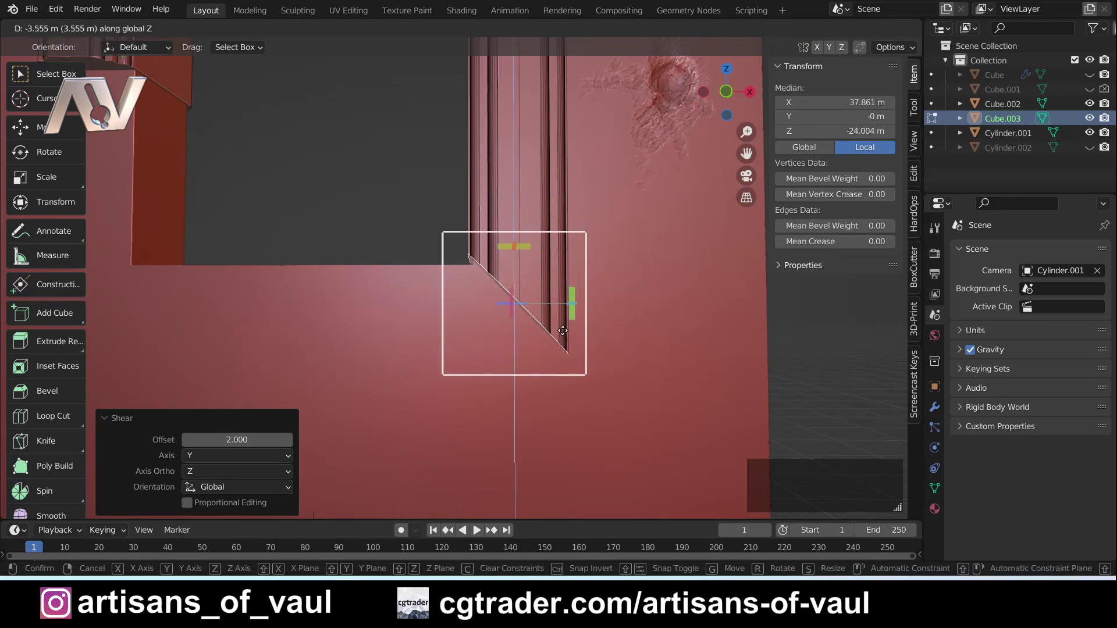
{"action": "left_click", "coordinate": [563, 337]}
{"action": "left_click", "coordinate": [727, 94]}
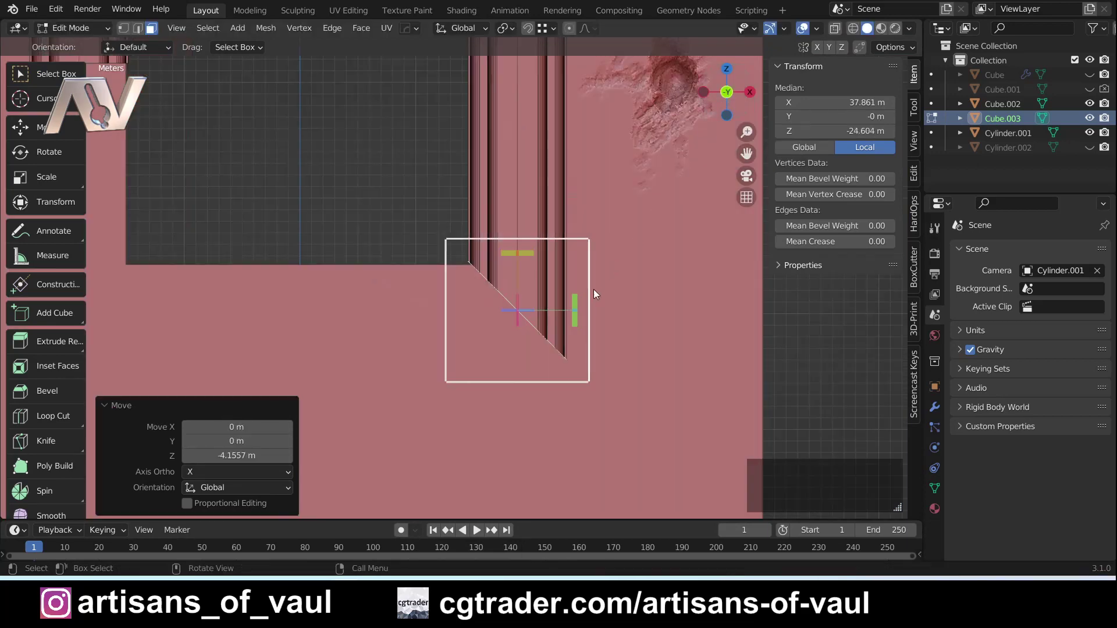
{"action": "scroll", "coordinate": [594, 290], "scroll_direction": "up", "scroll_amount": 2}
{"action": "scroll", "coordinate": [594, 290], "scroll_direction": "up", "scroll_amount": 3}
{"action": "key", "text": "g"}
{"action": "key", "text": "z"}
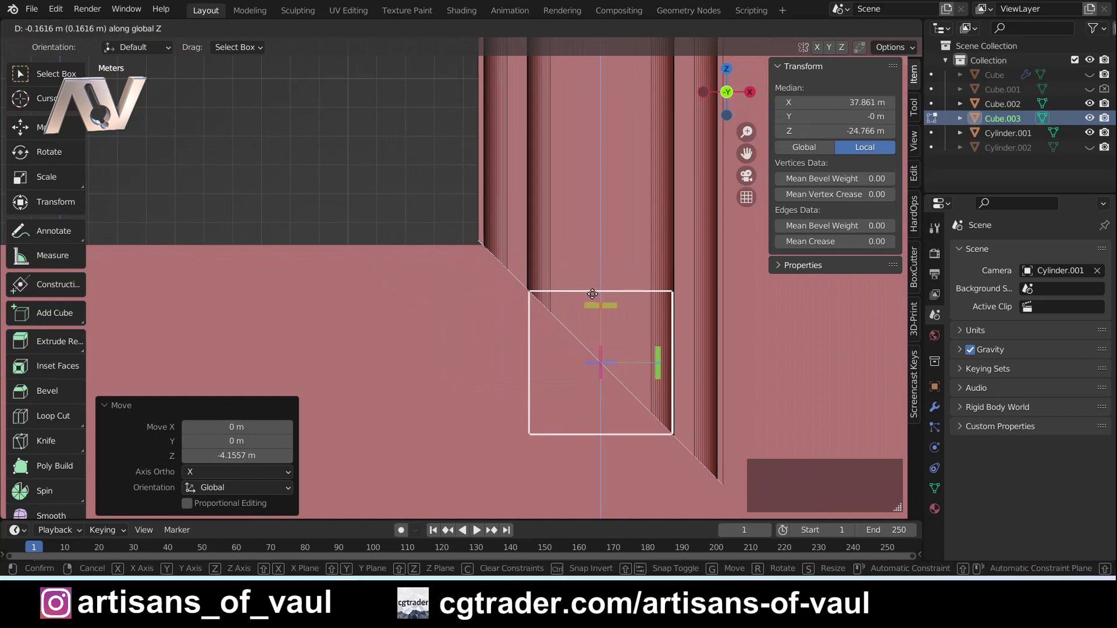
{"action": "left_click", "coordinate": [592, 302]}
Extrude the lower mitered face in place and move it about -24.4 m along X, forming the frame's bottom rail
{"action": "middle_click_drag", "start_coordinate": [584, 347], "coordinate": [568, 303], "text": "shift"}
{"action": "key", "text": "e"}
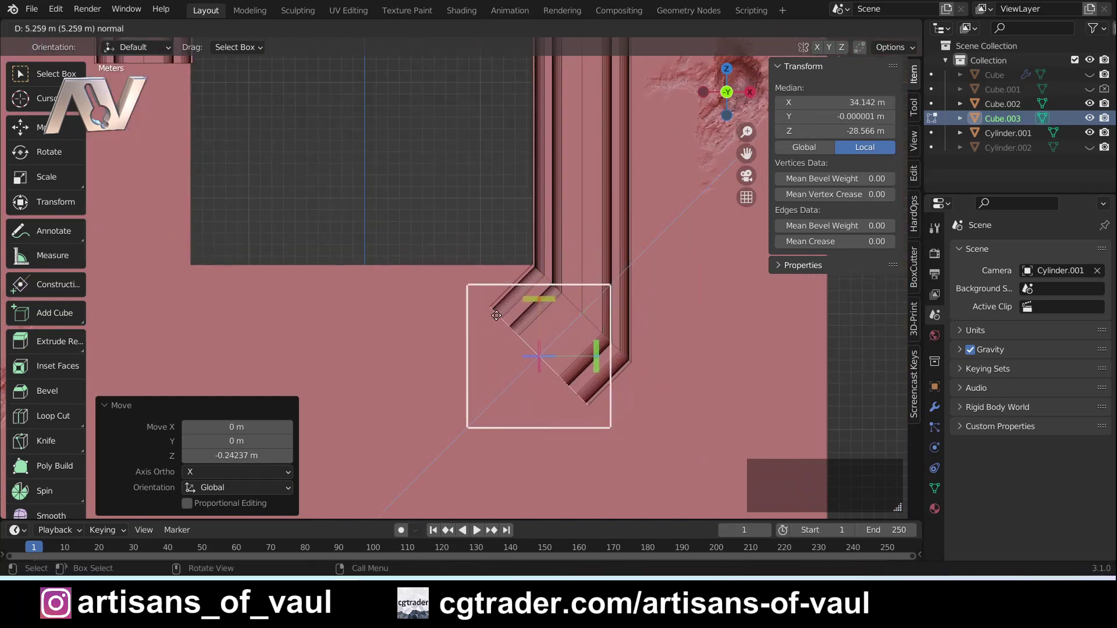
{"action": "right_click", "coordinate": [496, 316]}
{"action": "key", "text": "g"}
{"action": "key", "text": "x"}
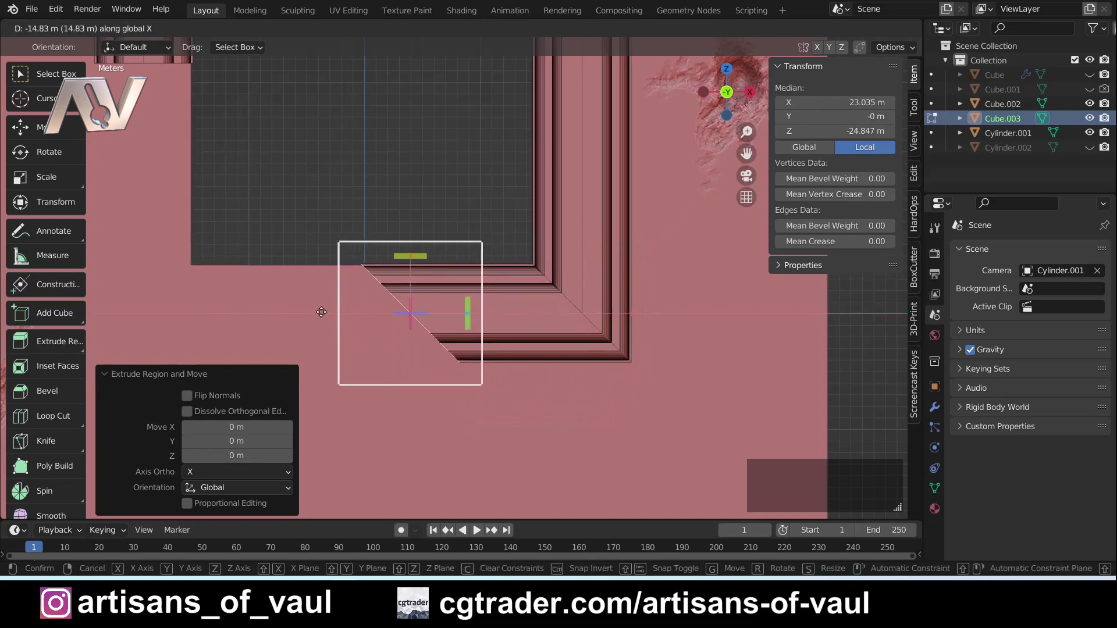
{"action": "left_click", "coordinate": [214, 298]}
{"action": "middle_click_drag", "start_coordinate": [209, 135], "coordinate": [420, 288], "text": "shift"}
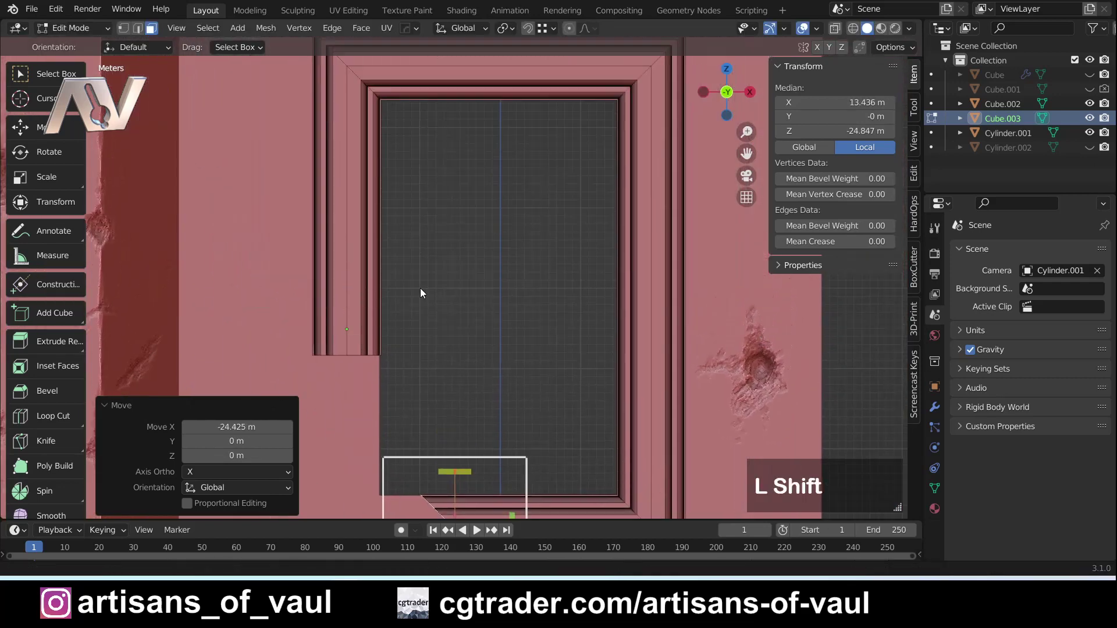
Leave mesh editing and set the frame's origin first to its geometry and finally to the 3D cursor
{"action": "scroll", "coordinate": [420, 288], "scroll_direction": "down", "scroll_amount": 4}
{"action": "key", "text": "Tab"}
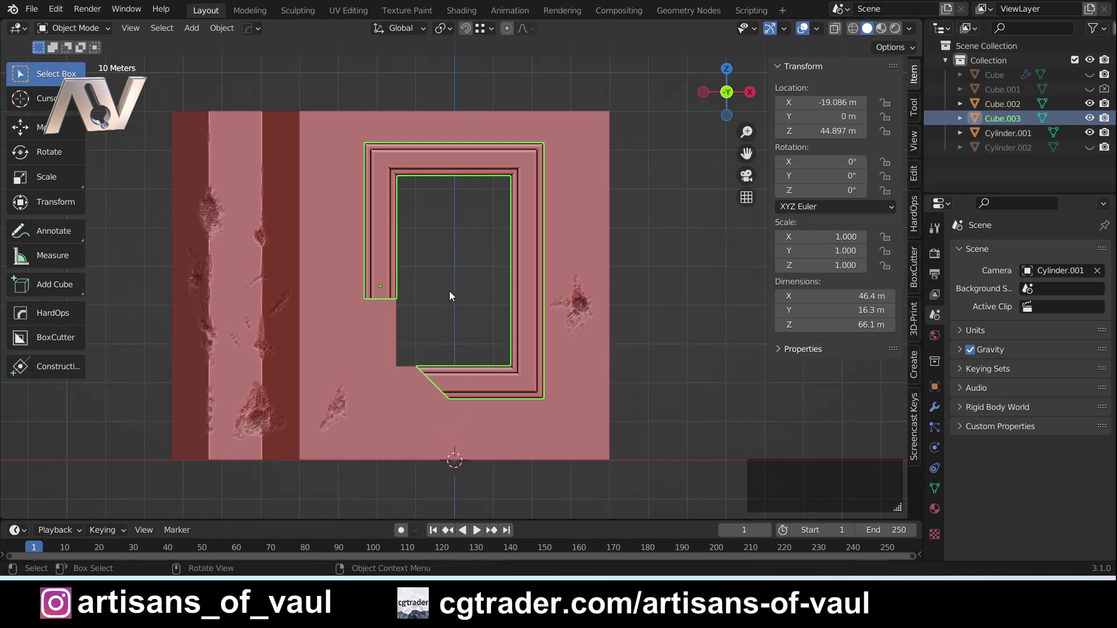
{"action": "key", "text": "shift+s"}
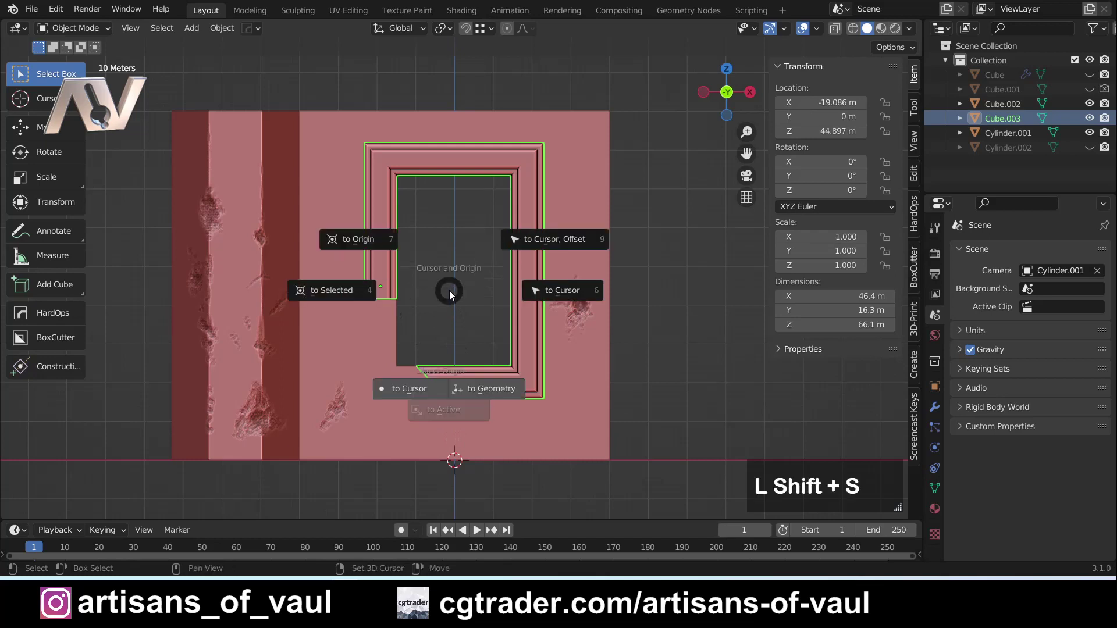
{"action": "left_click", "coordinate": [488, 390]}
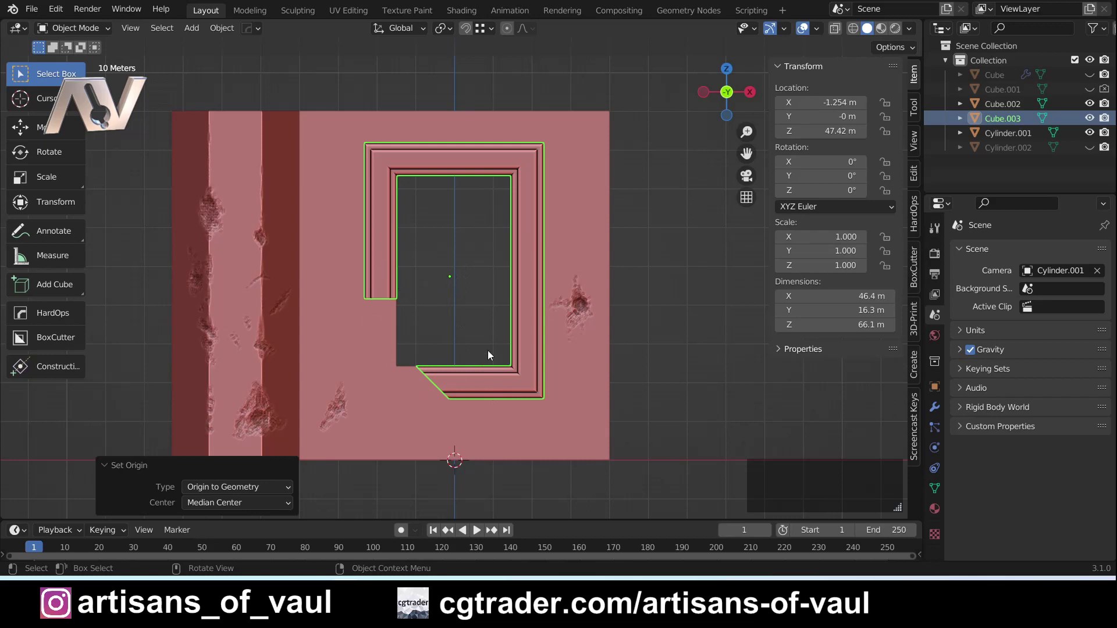
{"action": "key", "text": "shift+s"}
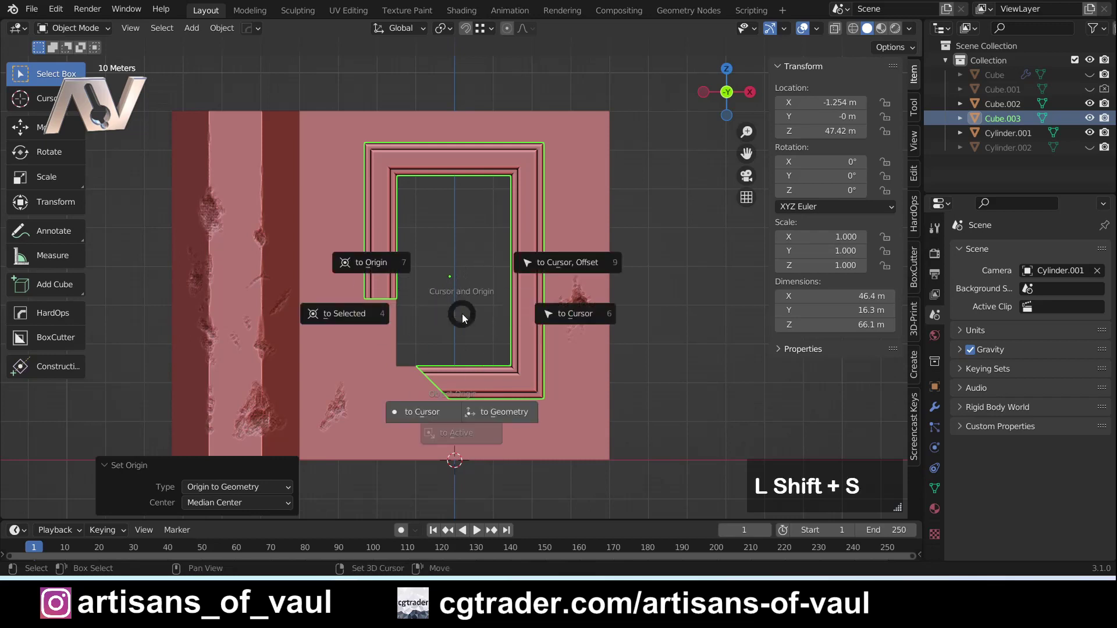
{"action": "left_click", "coordinate": [429, 413]}
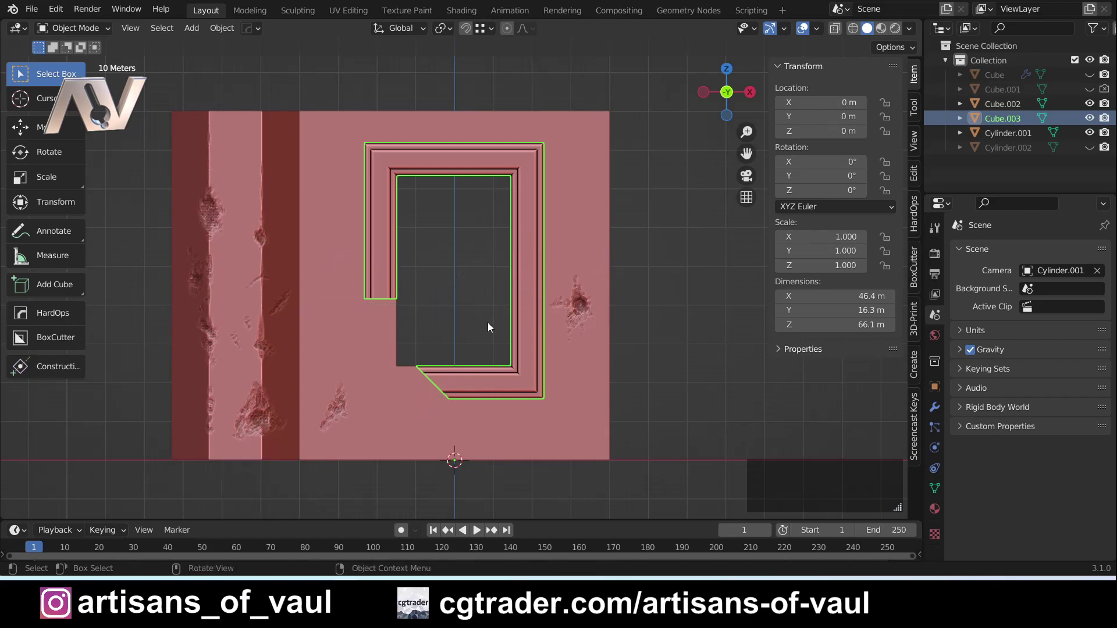
Symmetrize the frame across X, copying its finished +X half onto the -X side, and set its origin to geometry
{"action": "key", "text": "alt+x"}
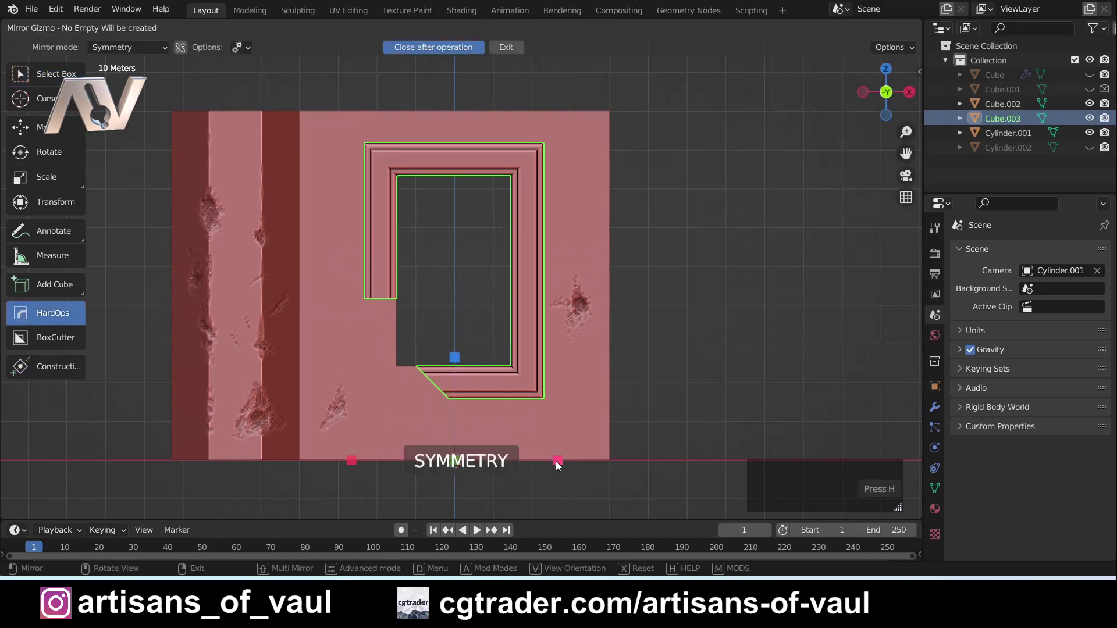
{"action": "left_click", "coordinate": [557, 461]}
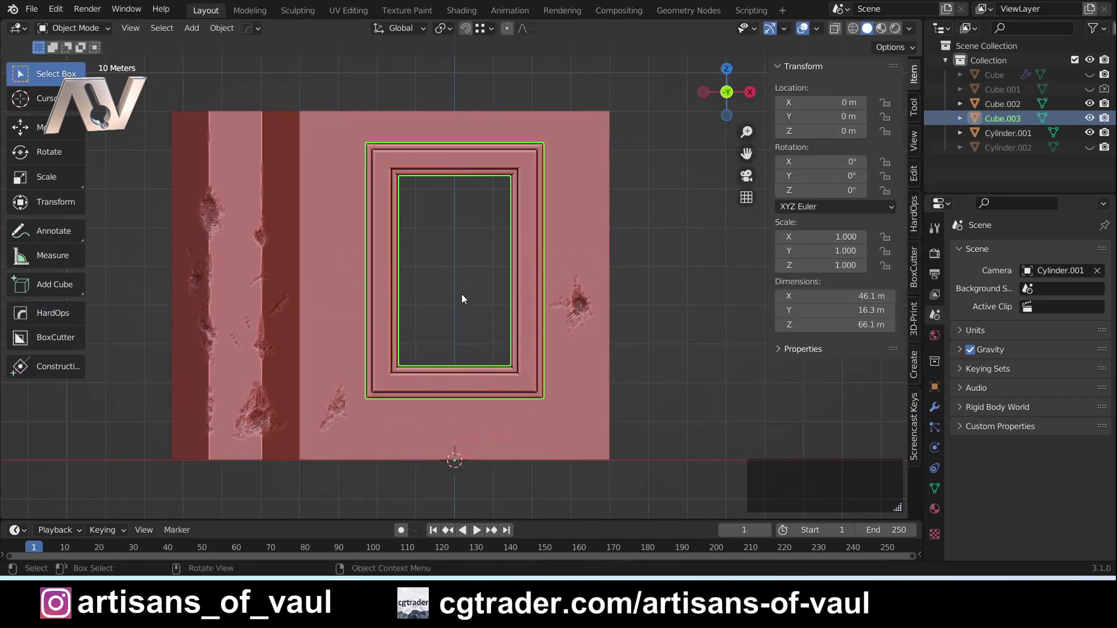
{"action": "key", "text": "shift+s"}
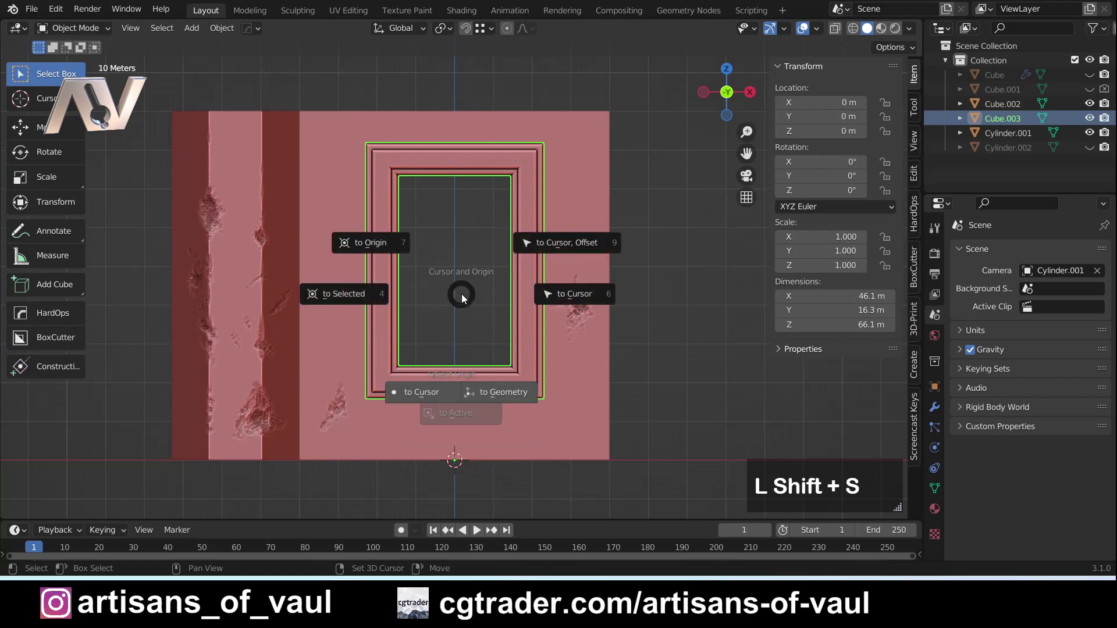
{"action": "left_click", "coordinate": [503, 395]}
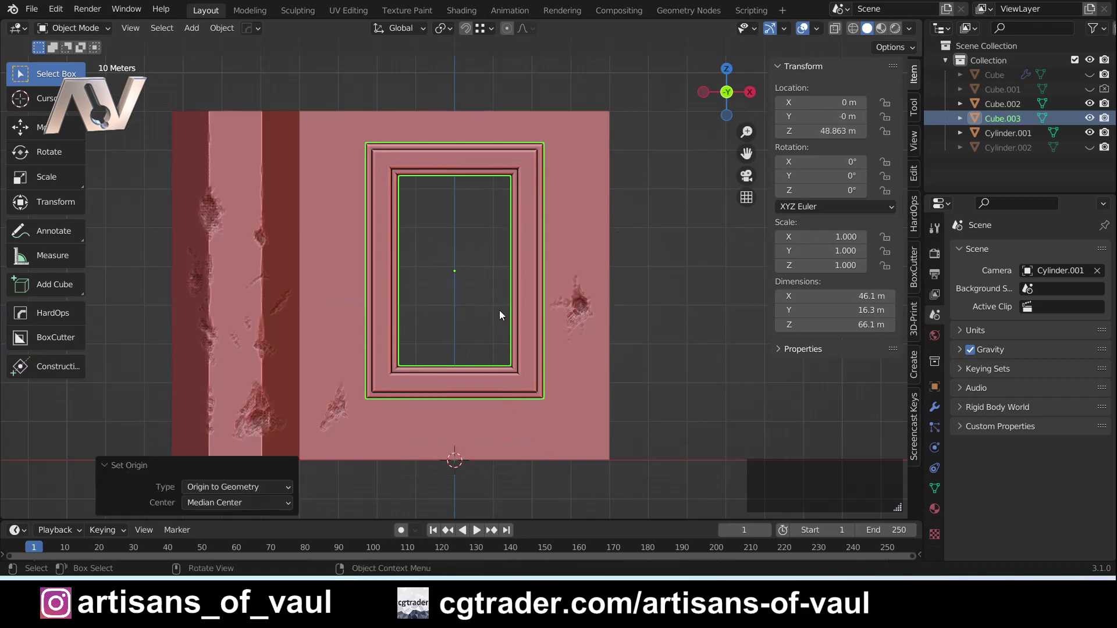
{"action": "left_click", "coordinate": [487, 273]}
Examine the frame's mitered corners and depth around the wall opening from several angles
{"action": "middle_click_drag", "start_coordinate": [445, 242], "coordinate": [455, 297]}
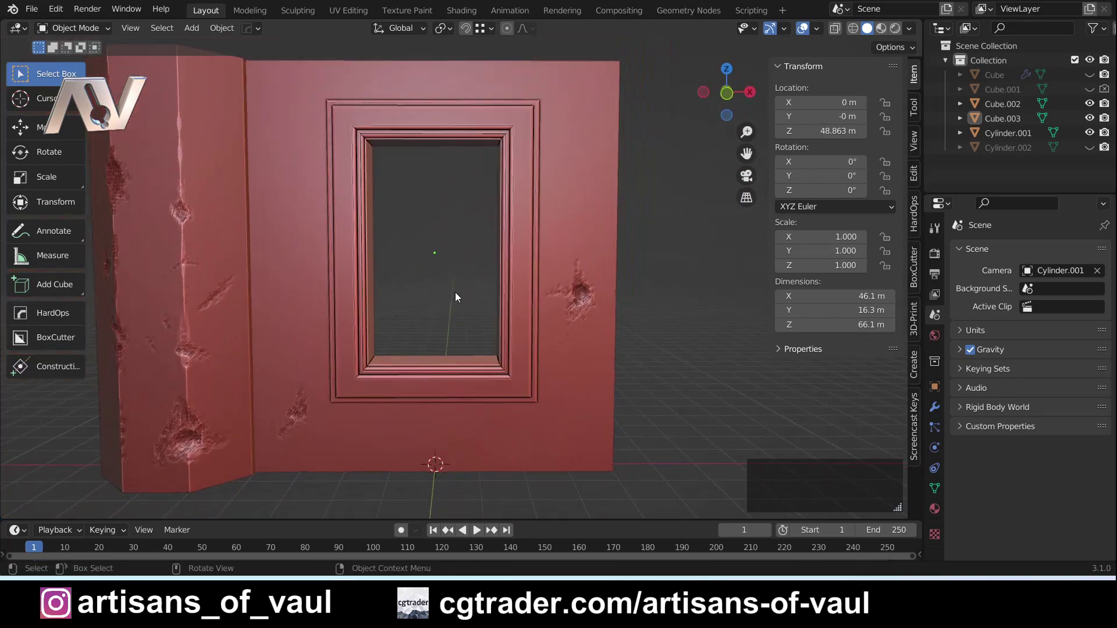
{"action": "mouse_move", "coordinate": [455, 292]}
{"action": "middle_mouse_down"}
{"action": "mouse_move", "coordinate": [448, 271]}
{"action": "mouse_move", "coordinate": [414, 303]}
{"action": "mouse_move", "coordinate": [487, 247]}
{"action": "mouse_move", "coordinate": [473, 329]}
{"action": "mouse_move", "coordinate": [436, 260]}
{"action": "mouse_move", "coordinate": [267, 187]}
{"action": "mouse_move", "coordinate": [449, 277]}
{"action": "mouse_move", "coordinate": [507, 278]}
{"action": "mouse_move", "coordinate": [444, 266]}
{"action": "mouse_move", "coordinate": [461, 277]}
{"action": "middle_mouse_up"}
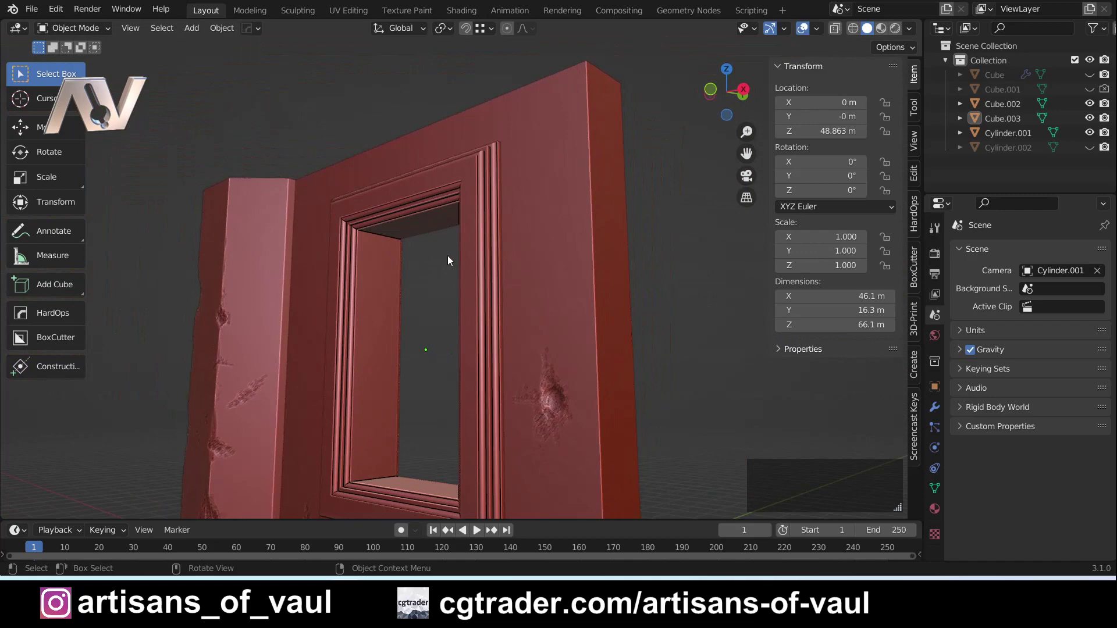
{"action": "middle_click_drag", "start_coordinate": [448, 257], "coordinate": [431, 331]}
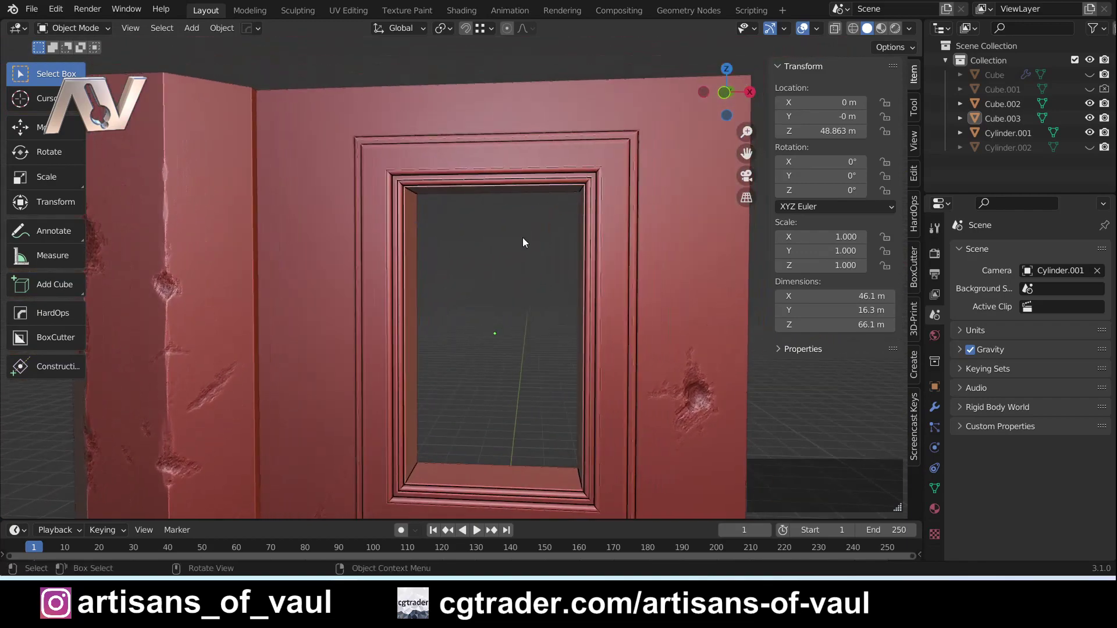
{"action": "middle_click_drag", "start_coordinate": [610, 281], "coordinate": [504, 301]}
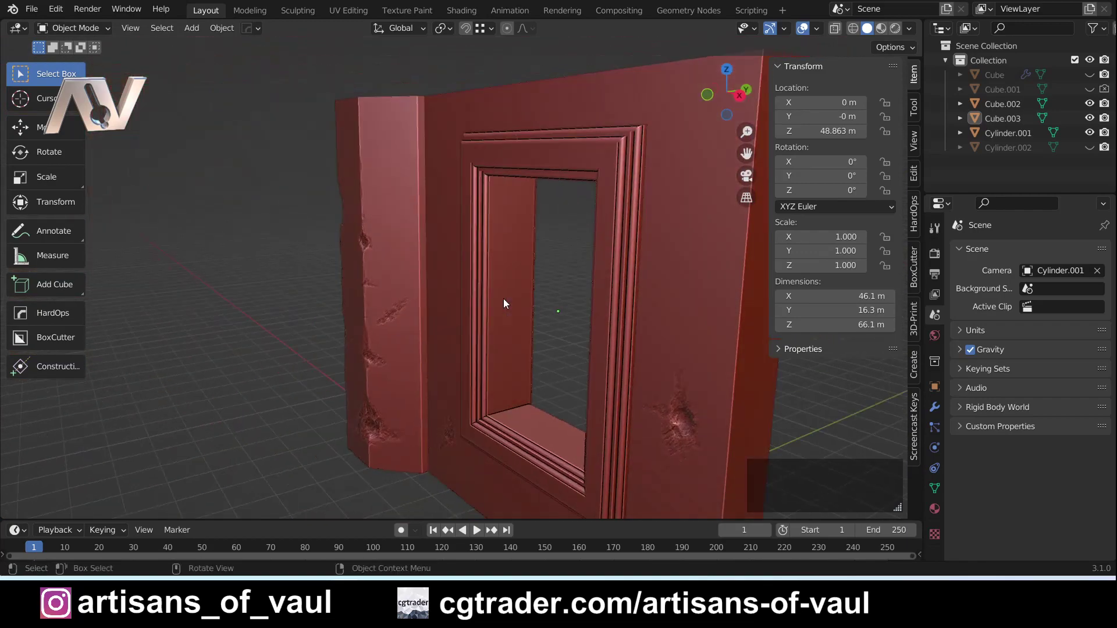
{"action": "mouse_move", "coordinate": [476, 237]}
{"action": "middle_mouse_down"}
{"action": "mouse_move", "coordinate": [574, 261]}
{"action": "mouse_move", "coordinate": [551, 295]}
{"action": "mouse_move", "coordinate": [576, 291]}
{"action": "mouse_move", "coordinate": [440, 326]}
{"action": "mouse_move", "coordinate": [544, 279]}
{"action": "mouse_move", "coordinate": [467, 299]}
{"action": "mouse_move", "coordinate": [478, 229]}
{"action": "middle_mouse_up"}
{"action": "scroll", "coordinate": [467, 299], "scroll_direction": "down", "scroll_amount": 3}
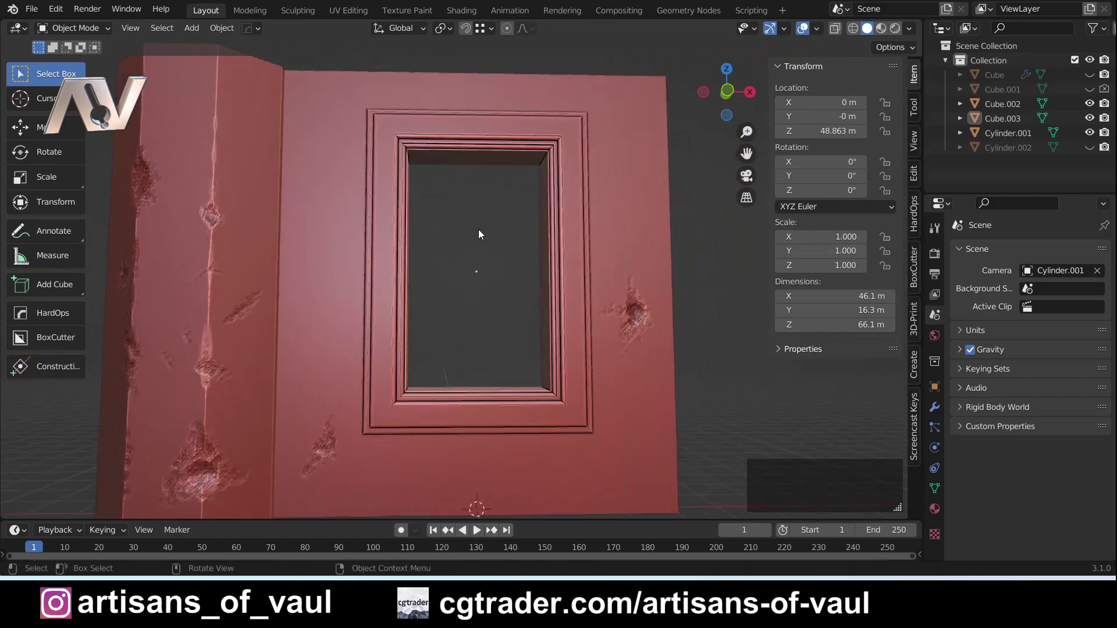